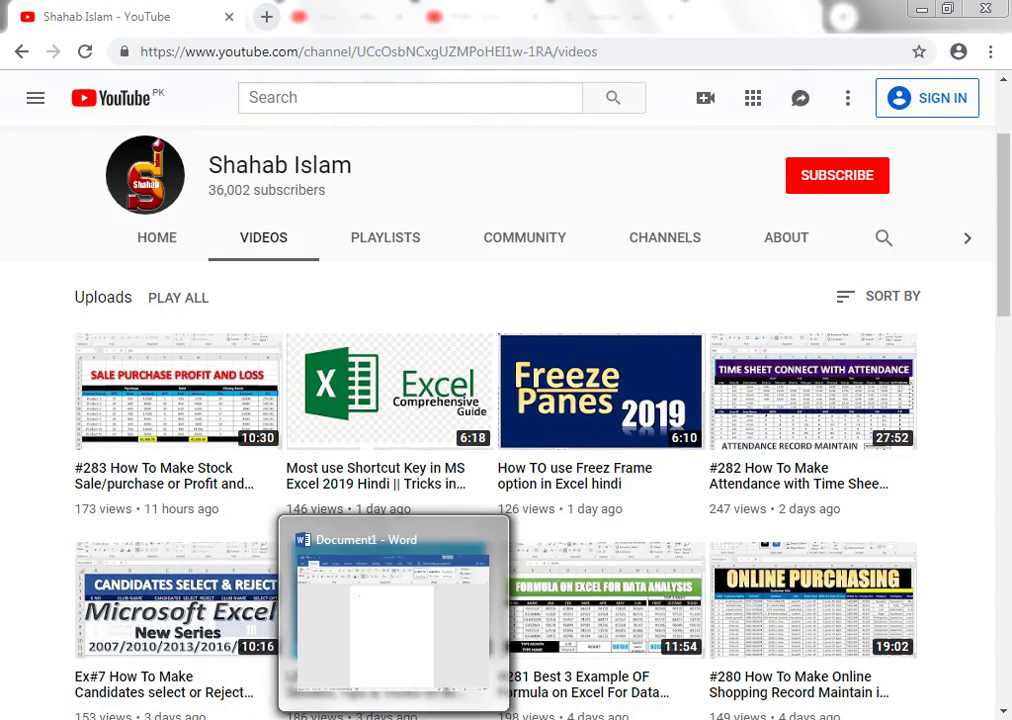
# Step: Switch from the YouTube channel page to the blank Document1 in Word
pyautogui.click(393, 615)
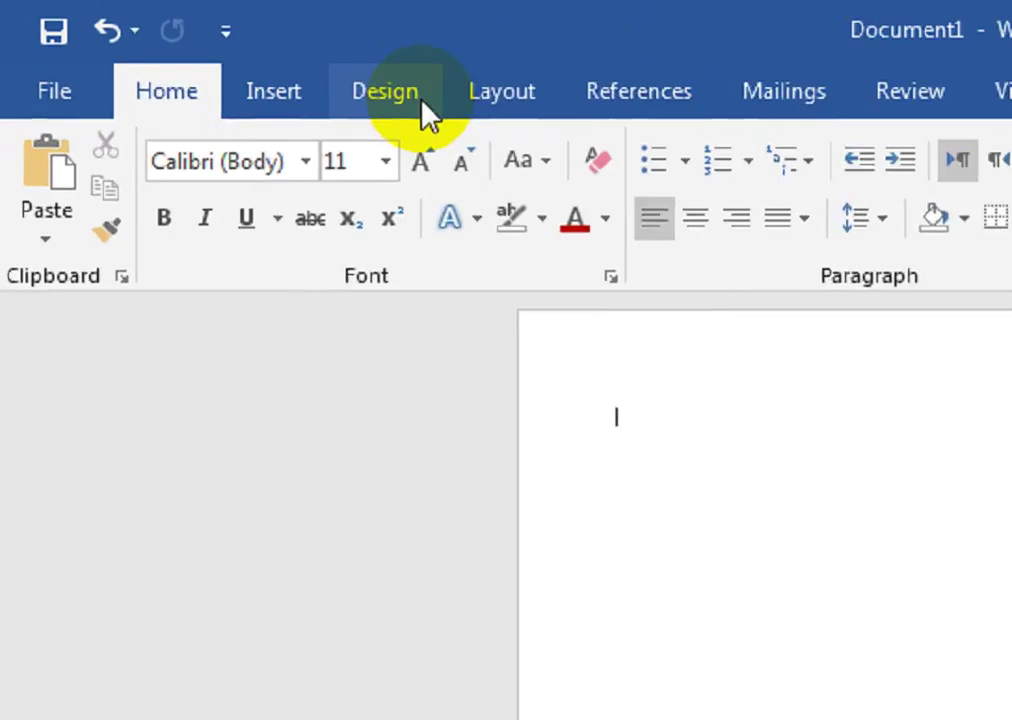
# Step: Switch the page orientation to landscape
pyautogui.click(222, 56)
pyautogui.click(265, 57)
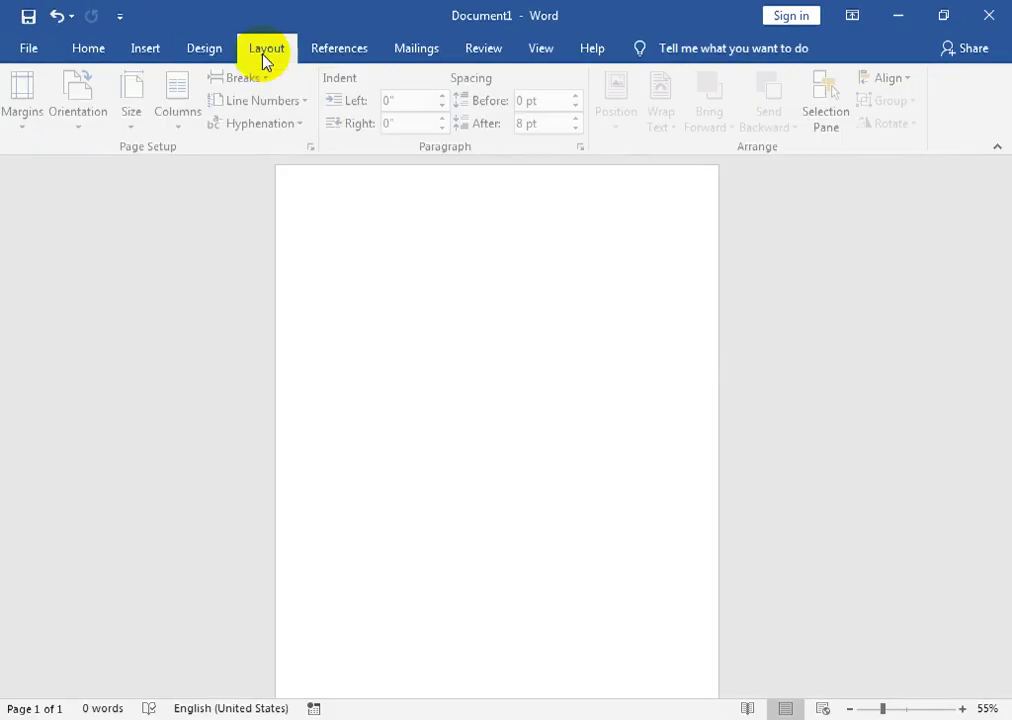
pyautogui.click(84, 128)
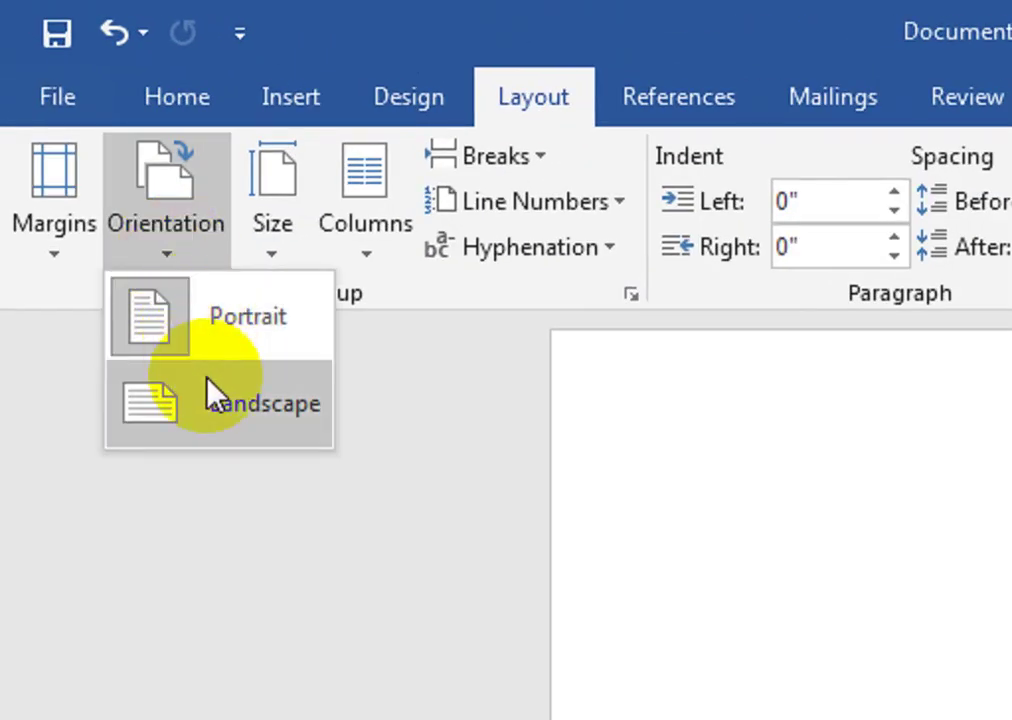
pyautogui.click(208, 390)
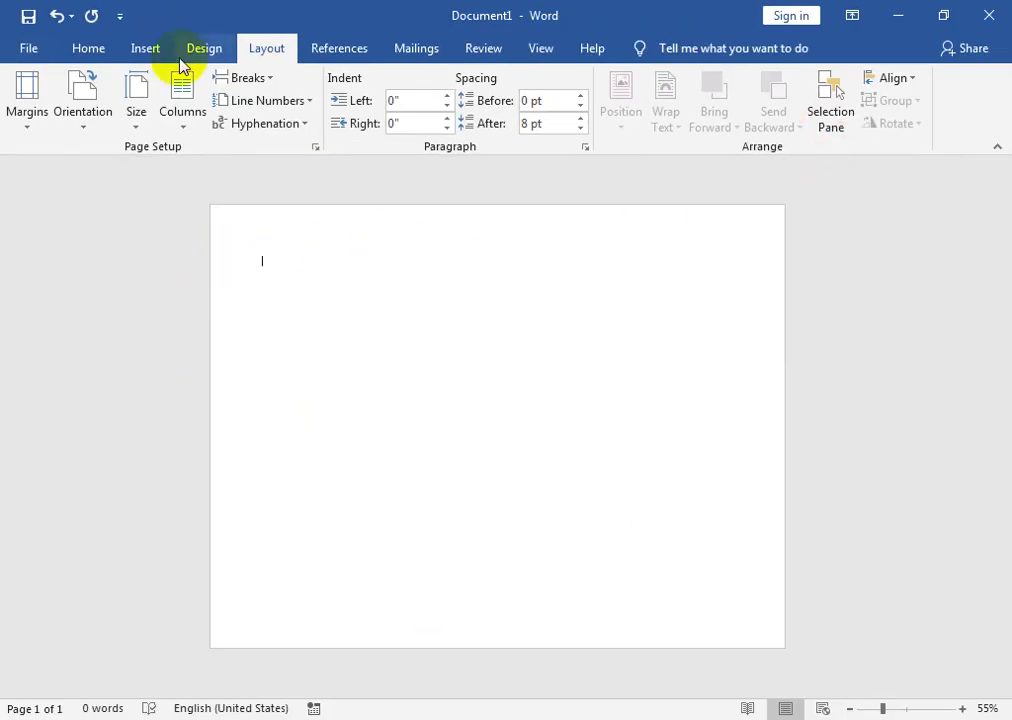
# Step: Fill the page background with the purple mesh texture
pyautogui.click(202, 52)
pyautogui.click(879, 120)
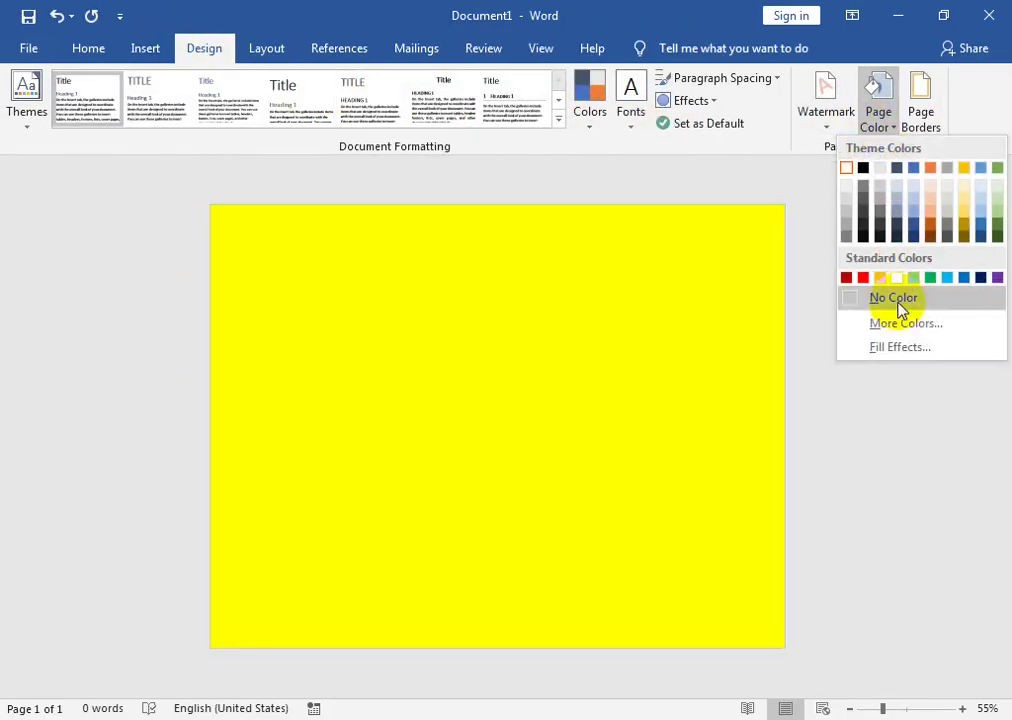
pyautogui.click(895, 348)
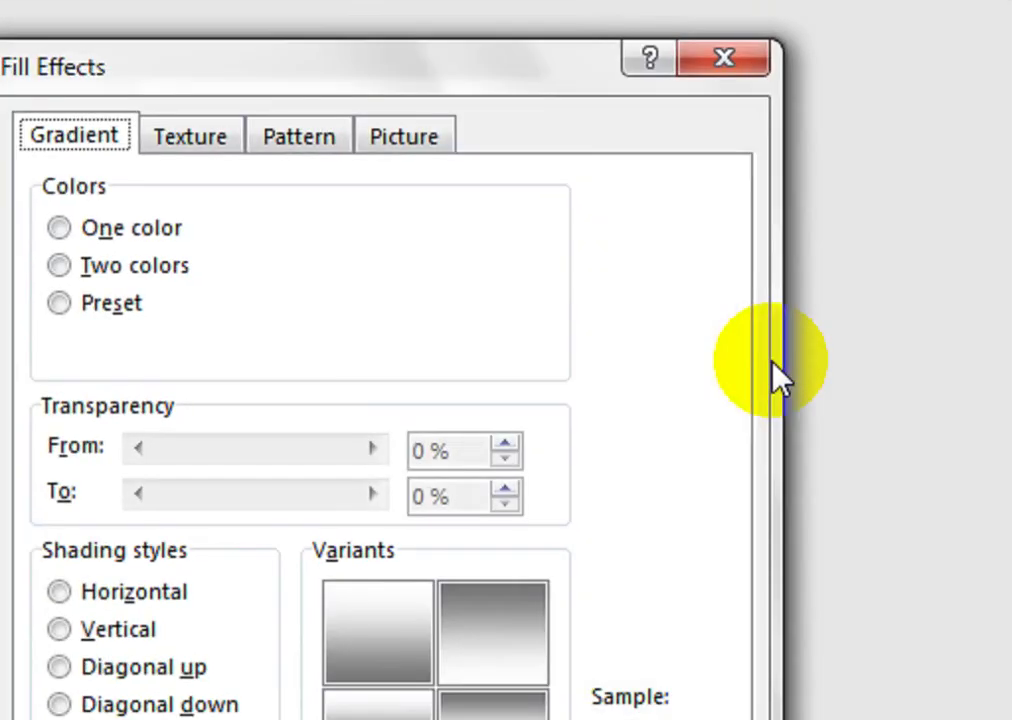
pyautogui.click(655, 234)
pyautogui.click(601, 234)
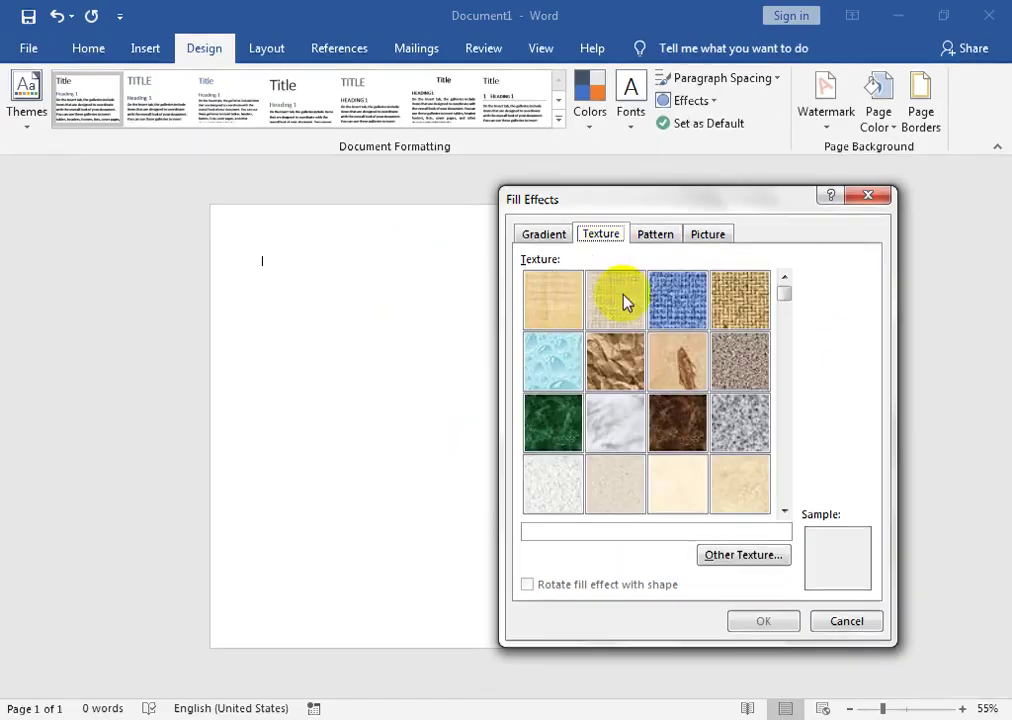
pyautogui.click(787, 355)
pyautogui.click(699, 493)
pyautogui.click(760, 619)
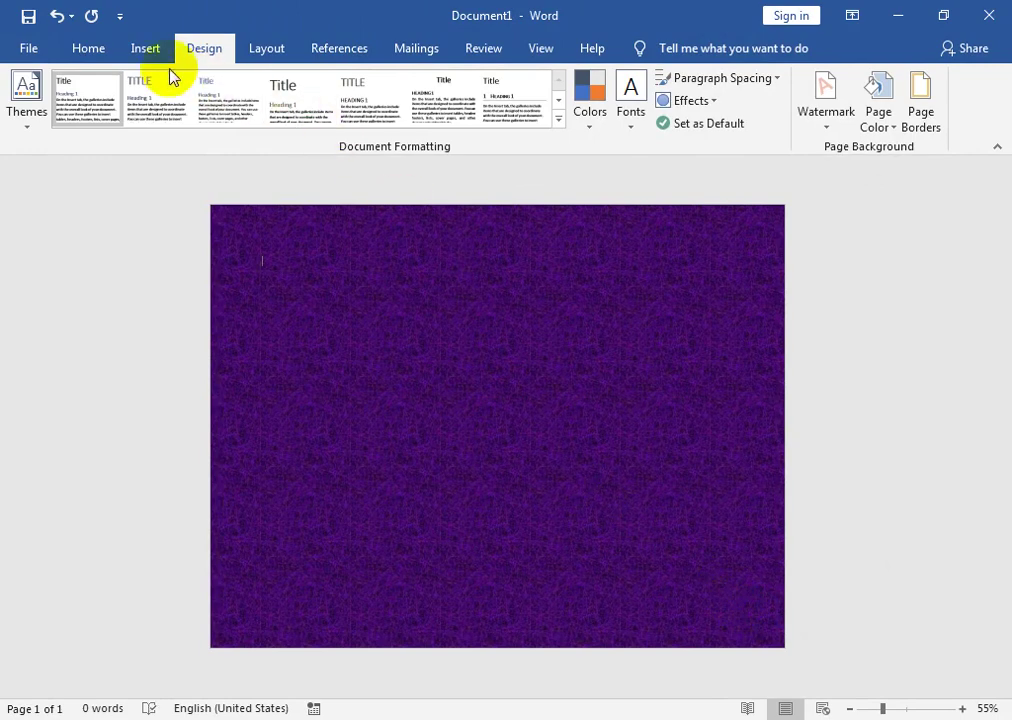
pyautogui.click(148, 48)
pyautogui.click(158, 126)
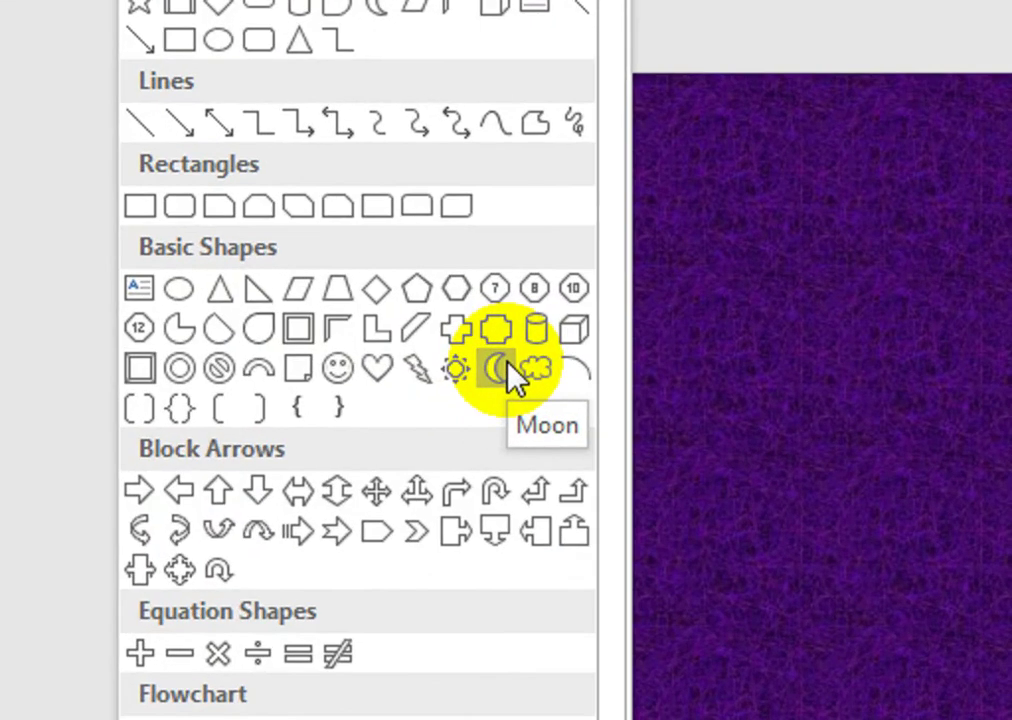
# Step: Draw a Moon shape on the left, thin it to a tall slender crescent, and tilt it slightly
pyautogui.click(508, 365)
pyautogui.moveTo(296, 287)
pyautogui.mouseDown()
pyautogui.moveTo(643, 633)
pyautogui.moveTo(370, 605)
pyautogui.moveTo(481, 574)
pyautogui.moveTo(530, 610)
pyautogui.mouseUp()
pyautogui.moveTo(410, 450)
pyautogui.mouseDown()
pyautogui.moveTo(323, 445)
pyautogui.moveTo(366, 438)
pyautogui.moveTo(357, 440)
pyautogui.moveTo(364, 446)
pyautogui.mouseUp()
pyautogui.moveTo(406, 242); pyautogui.dragTo(362, 230)
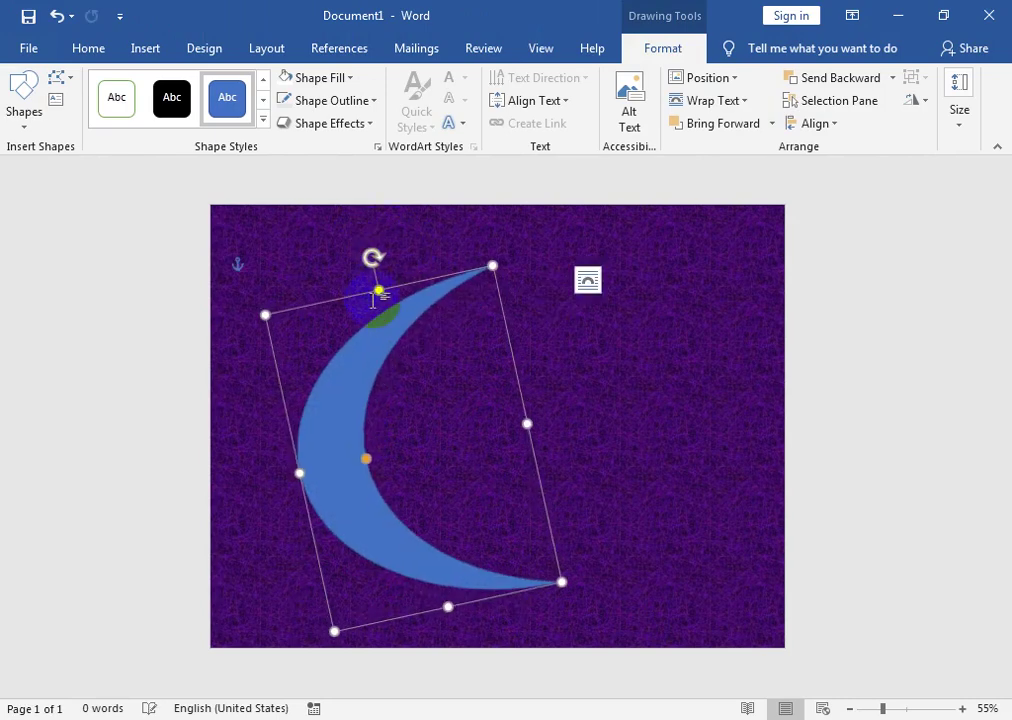
pyautogui.moveTo(378, 292); pyautogui.dragTo(373, 266)
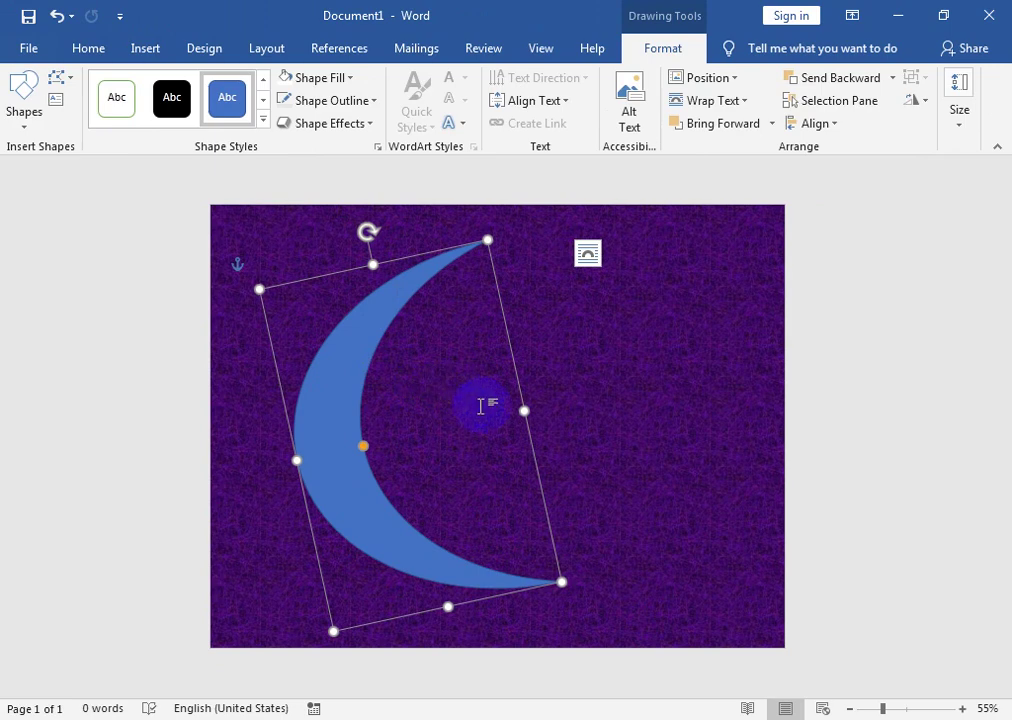
pyautogui.moveTo(521, 411); pyautogui.dragTo(485, 415)
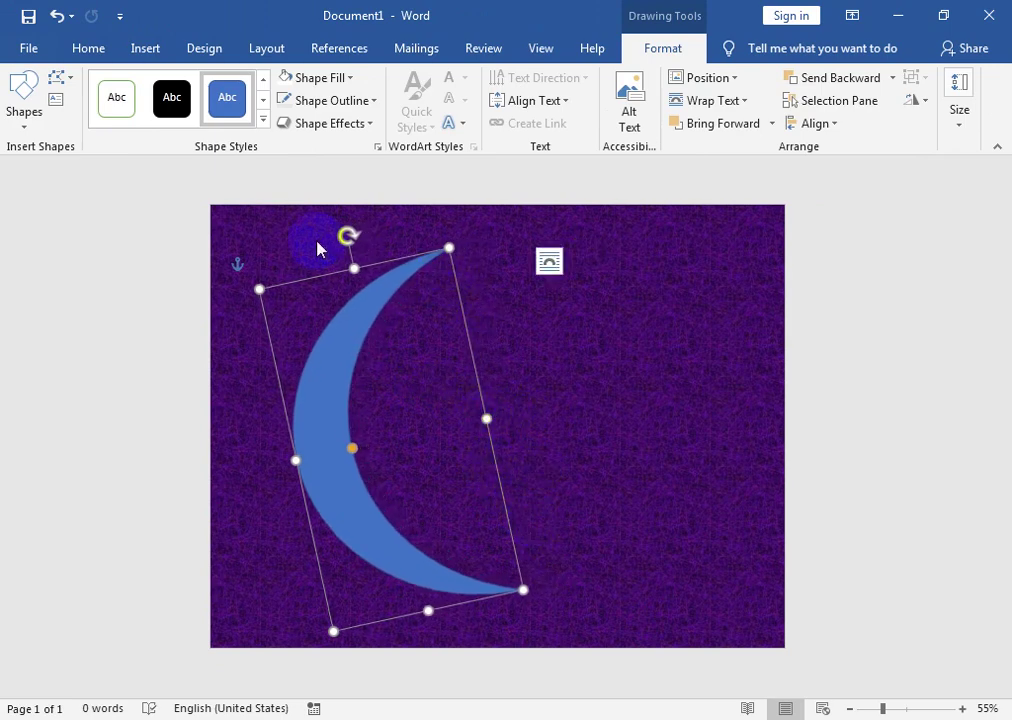
pyautogui.moveTo(346, 238)
pyautogui.mouseDown()
pyautogui.moveTo(360, 238)
pyautogui.moveTo(349, 236)
pyautogui.mouseUp()
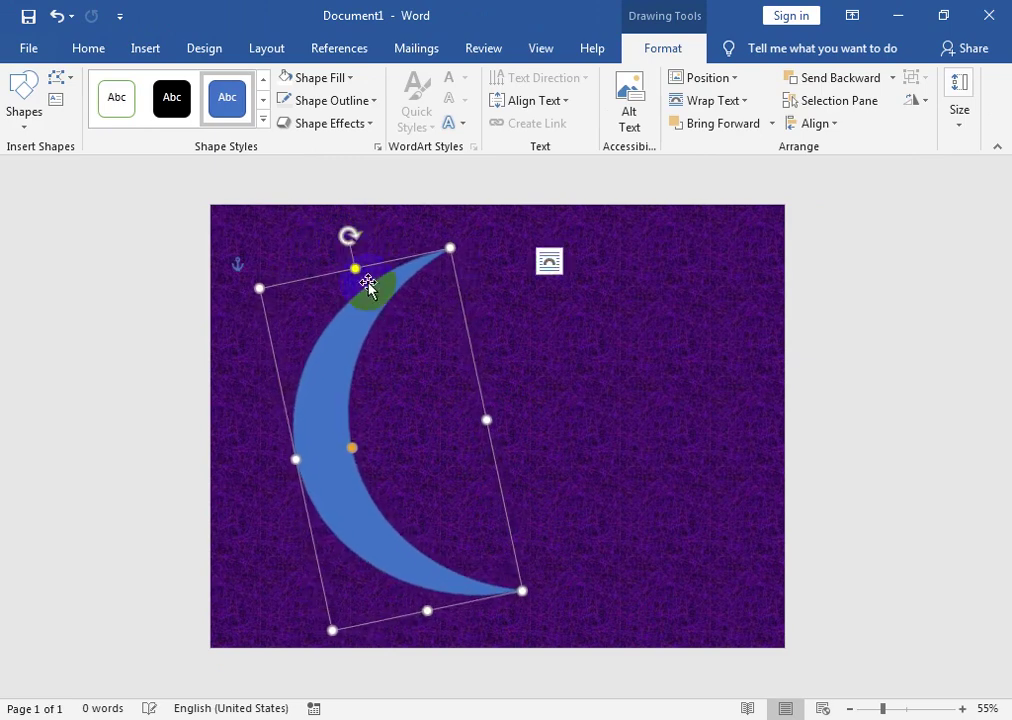
# Step: Give the crescent the Sphere pattern fill
pyautogui.rightClick(377, 318)
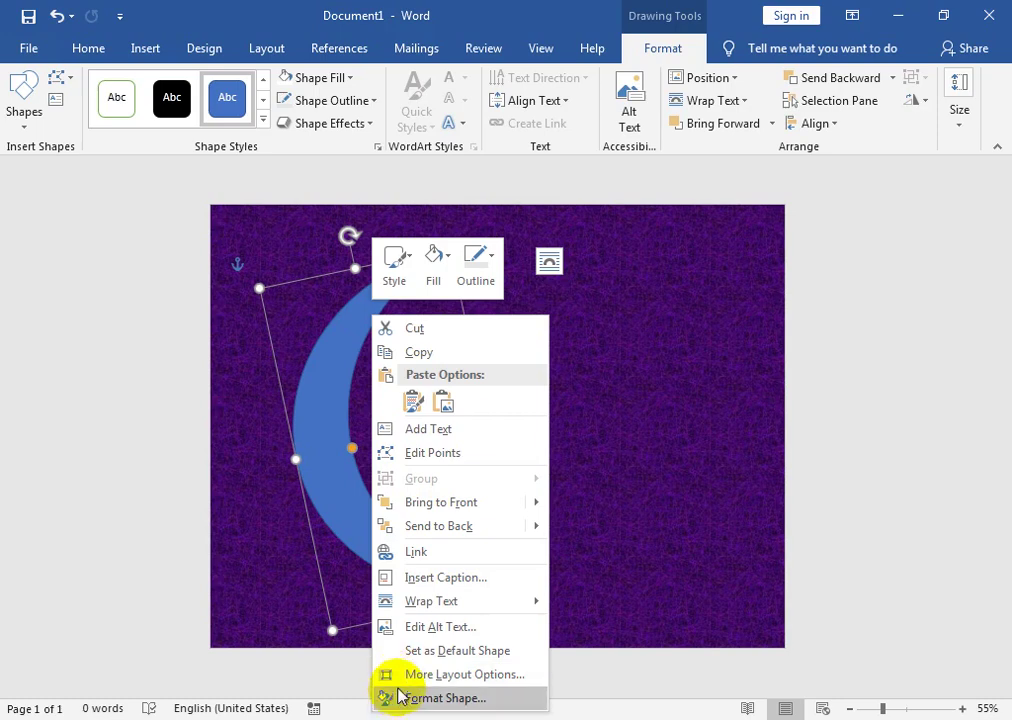
pyautogui.click(396, 697)
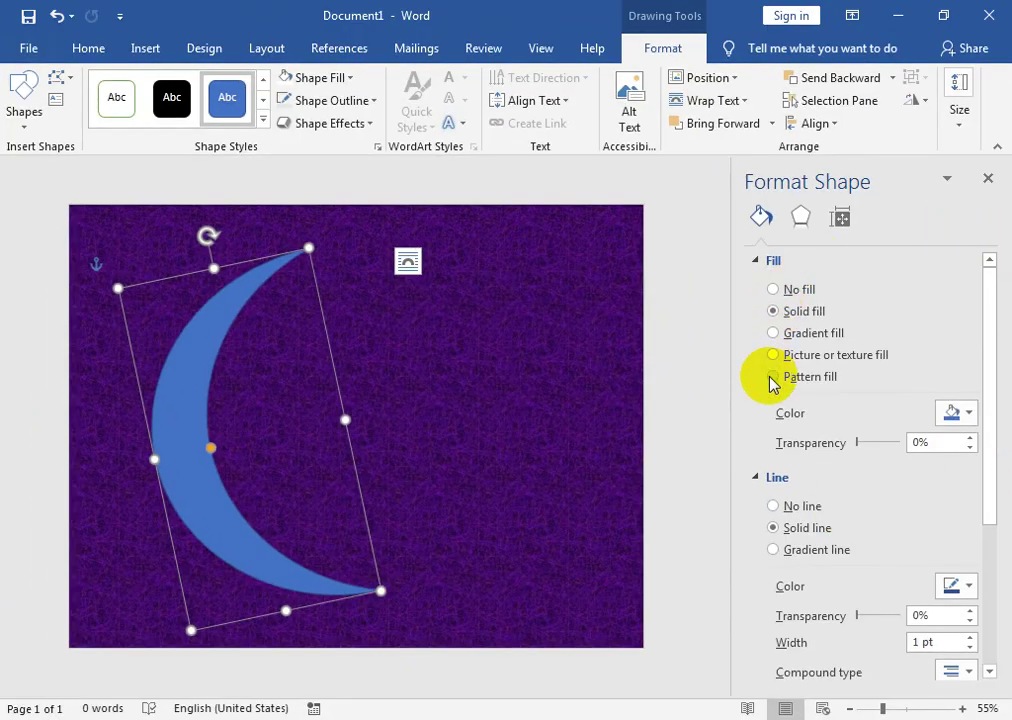
pyautogui.click(772, 377)
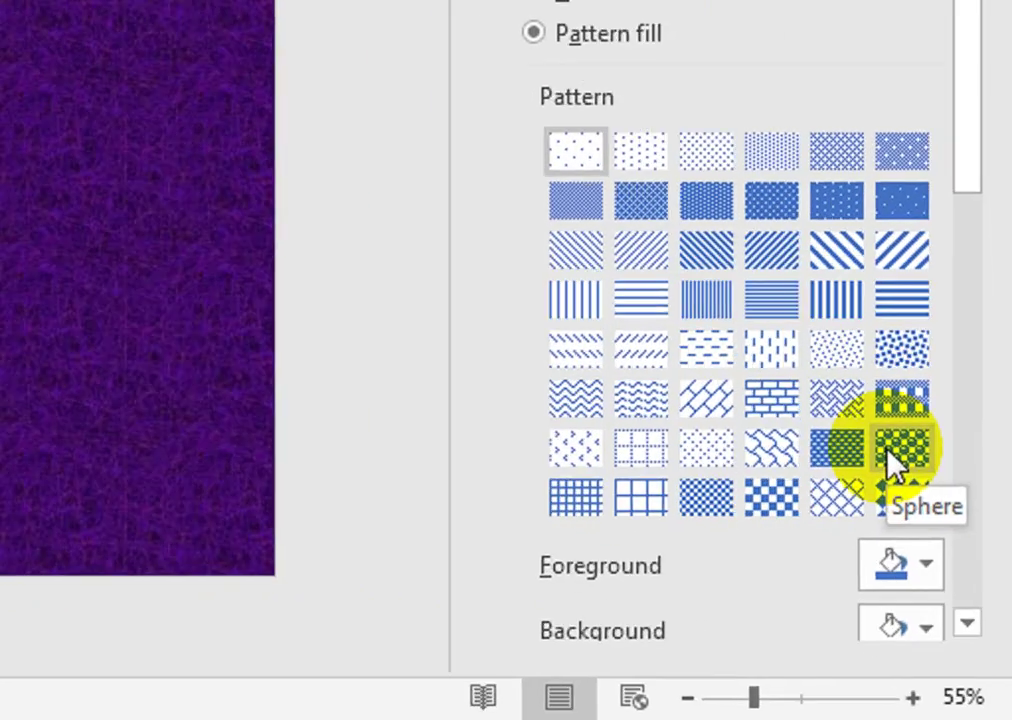
pyautogui.click(888, 455)
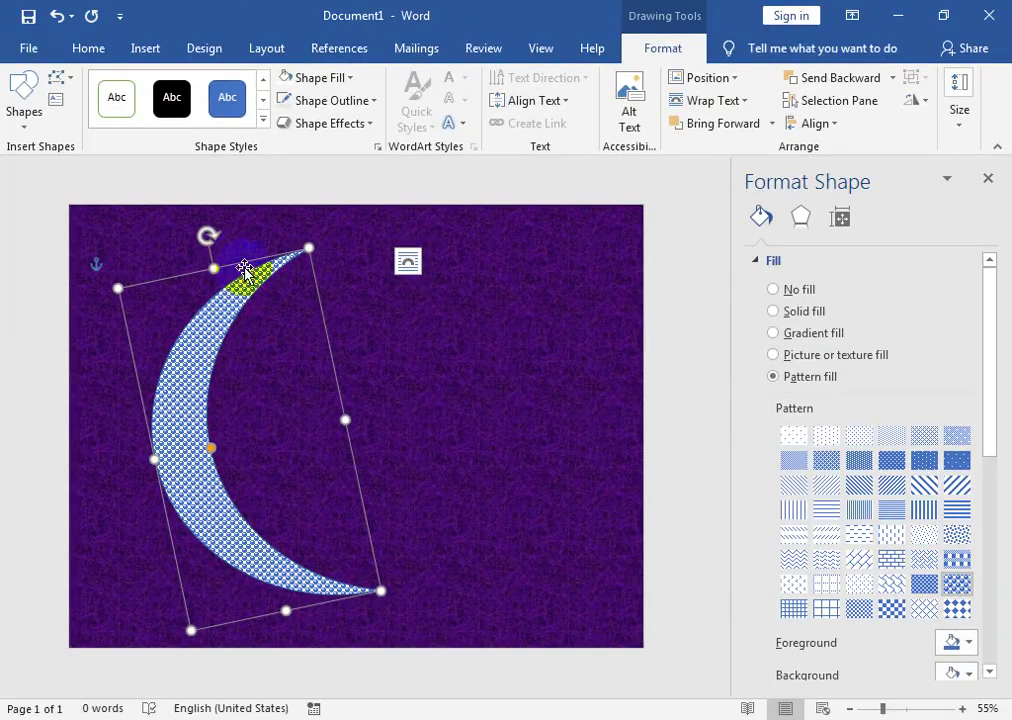
# Step: Rotate the crescent further counter-clockwise so its tips point up and right
pyautogui.moveTo(345, 418); pyautogui.dragTo(347, 420)
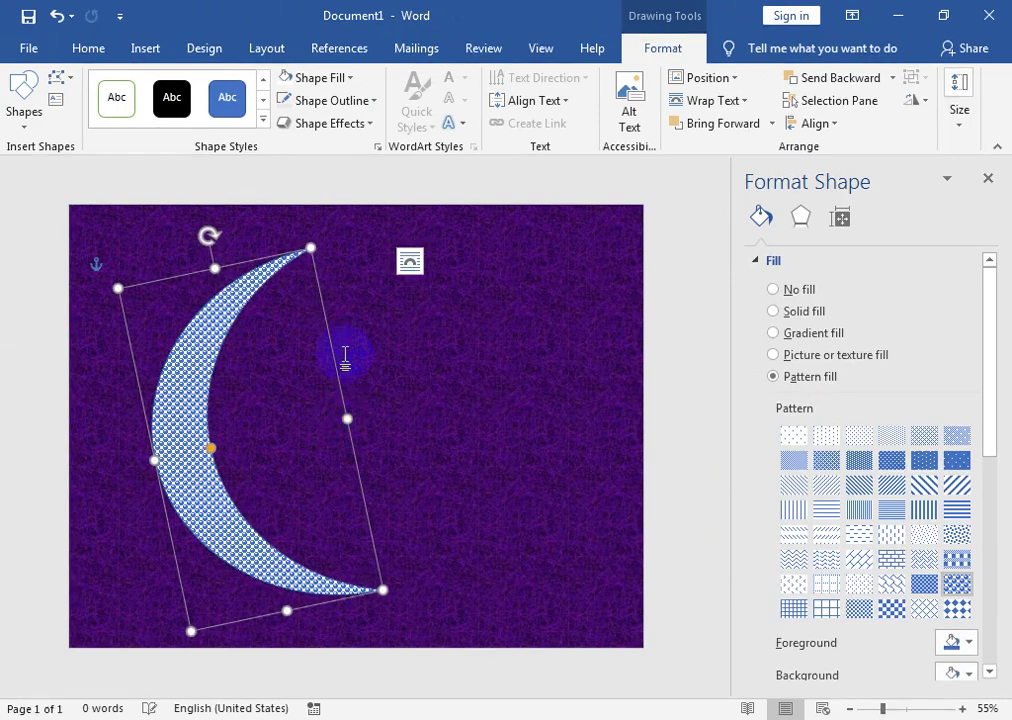
pyautogui.moveTo(205, 234); pyautogui.dragTo(134, 260)
pyautogui.moveTo(253, 350)
pyautogui.mouseDown()
pyautogui.moveTo(267, 366)
pyautogui.moveTo(244, 390)
pyautogui.mouseUp()
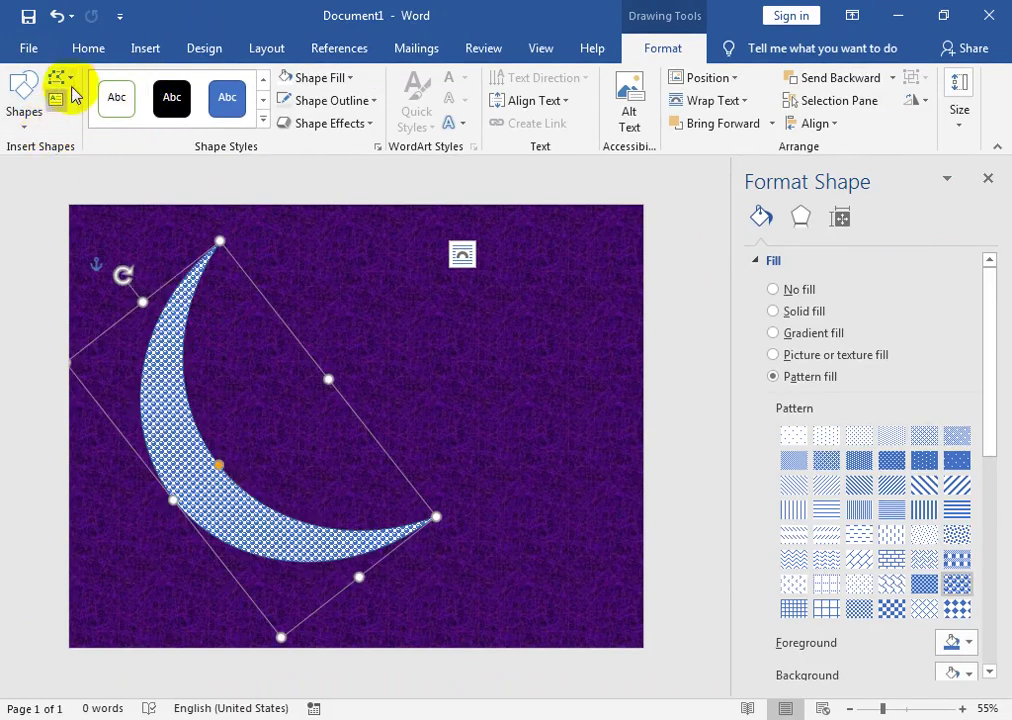
# Step: Draw a white text box to the right of the crescent for RAMZAN
pyautogui.click(140, 50)
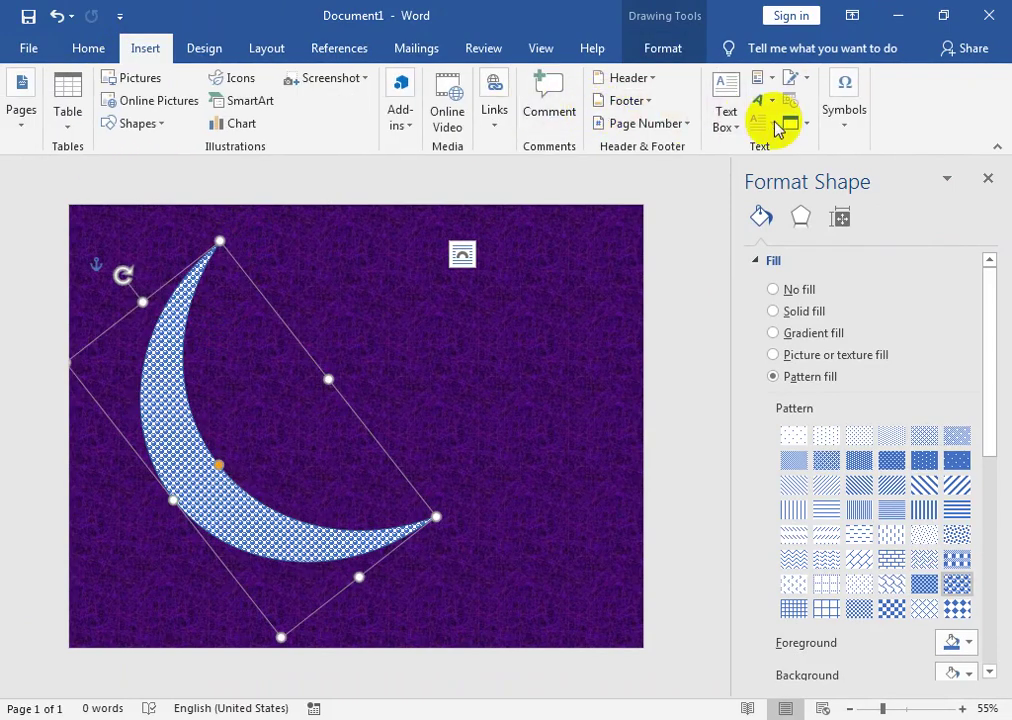
pyautogui.click(725, 130)
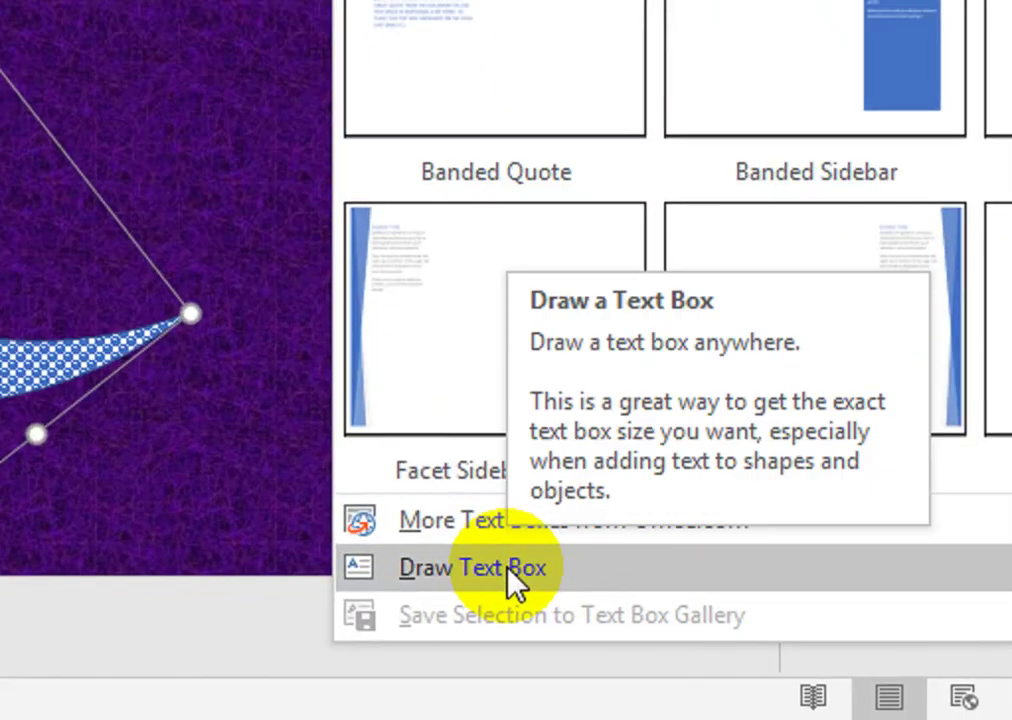
pyautogui.click(598, 648)
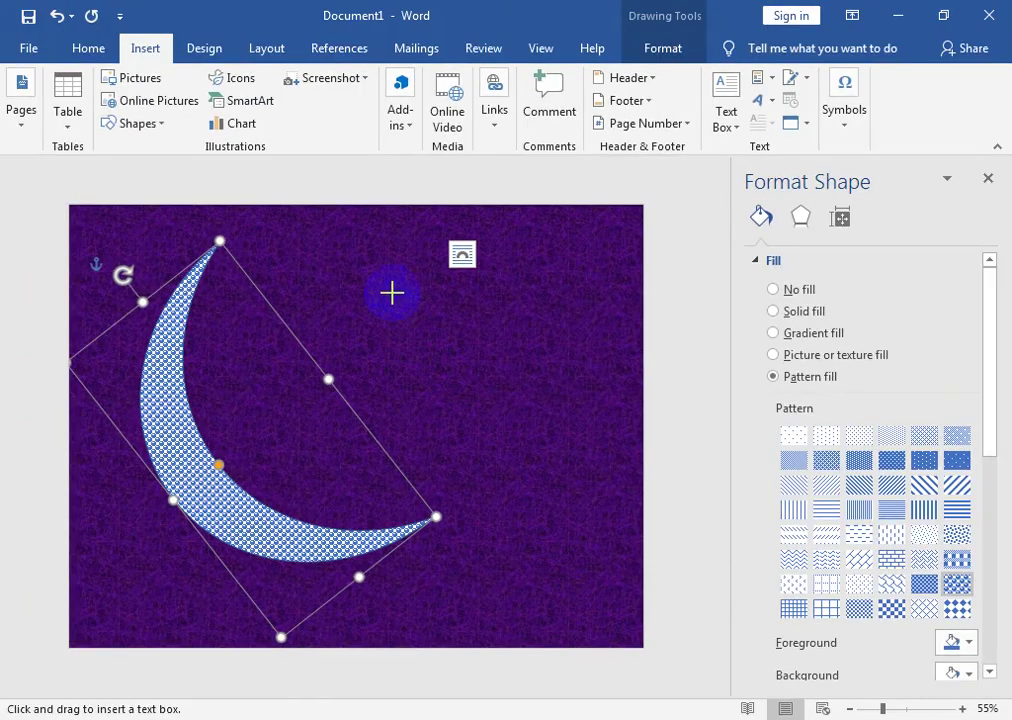
pyautogui.moveTo(391, 292); pyautogui.dragTo(541, 361)
pyautogui.moveTo(570, 404); pyautogui.dragTo(566, 404)
pyautogui.write('RAMZAN')
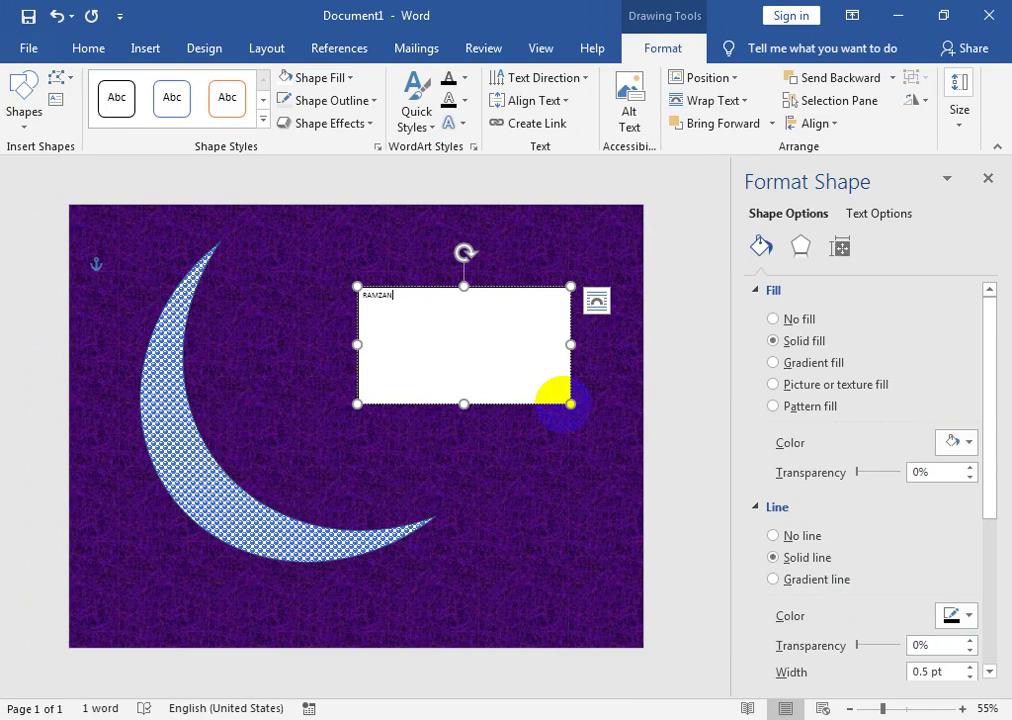
# Step: Duplicate the RAMZAN box below it, type MUBARAK, and select both boxes
pyautogui.click(521, 408)
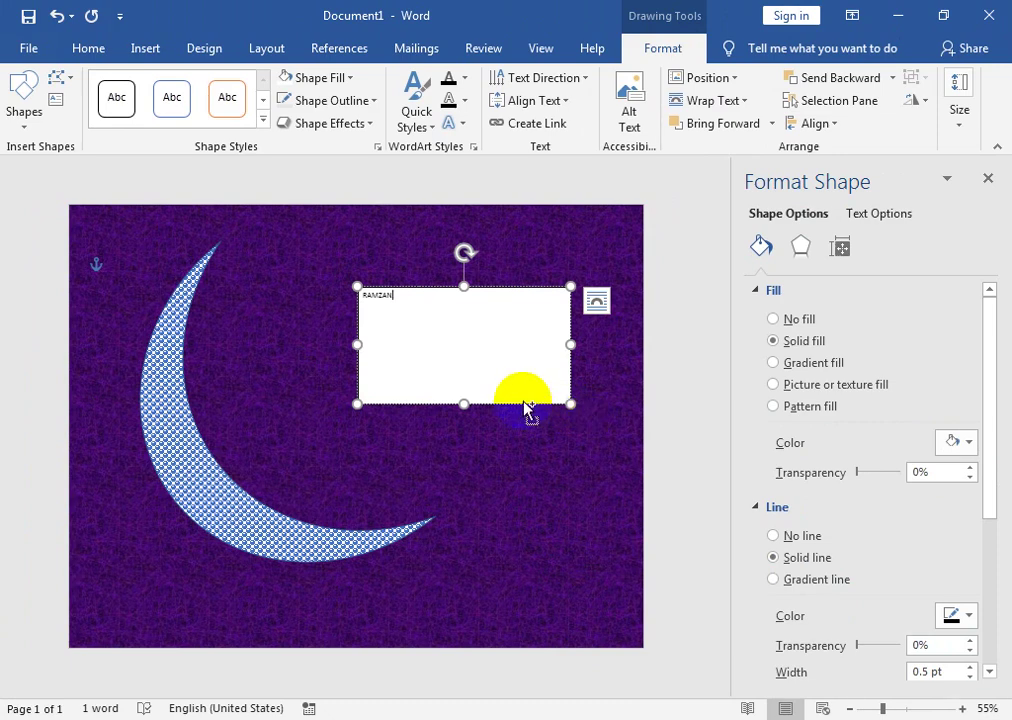
pyautogui.moveTo(521, 408); pyautogui.dragTo(522, 430)
pyautogui.moveTo(445, 343); pyautogui.dragTo(121, 328)
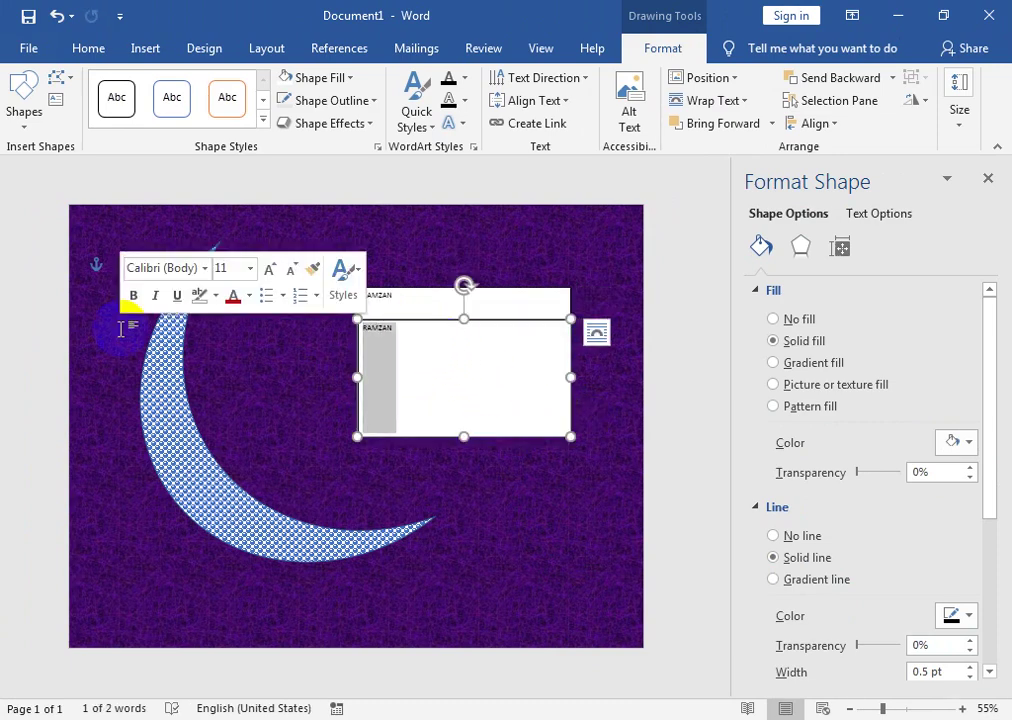
pyautogui.write('MUBARAK')
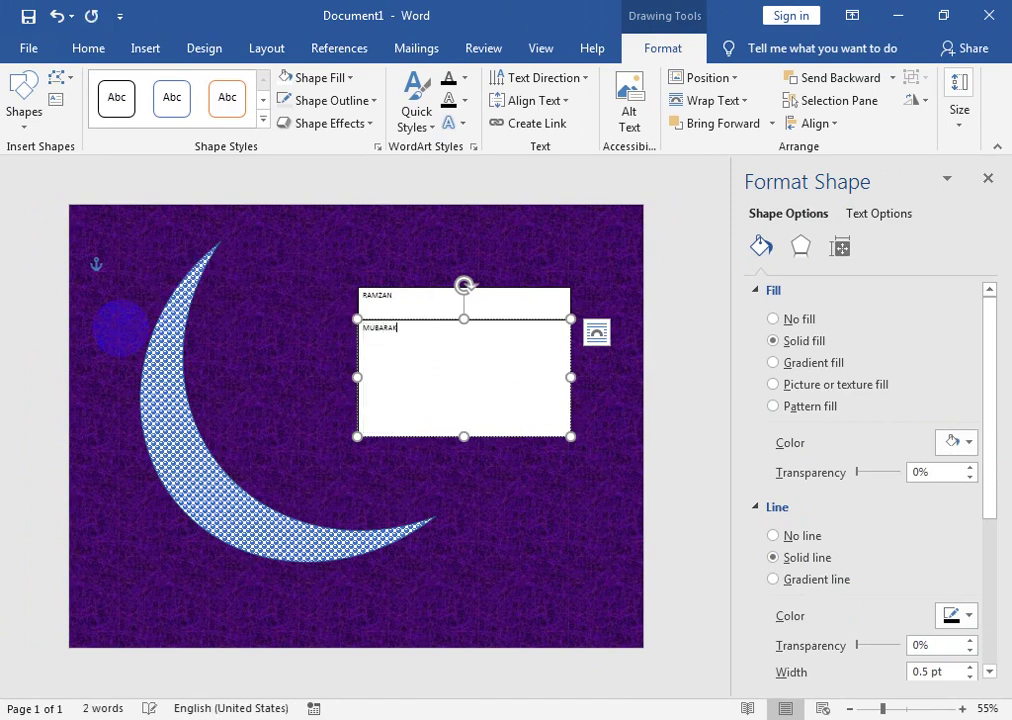
pyautogui.click(396, 318)
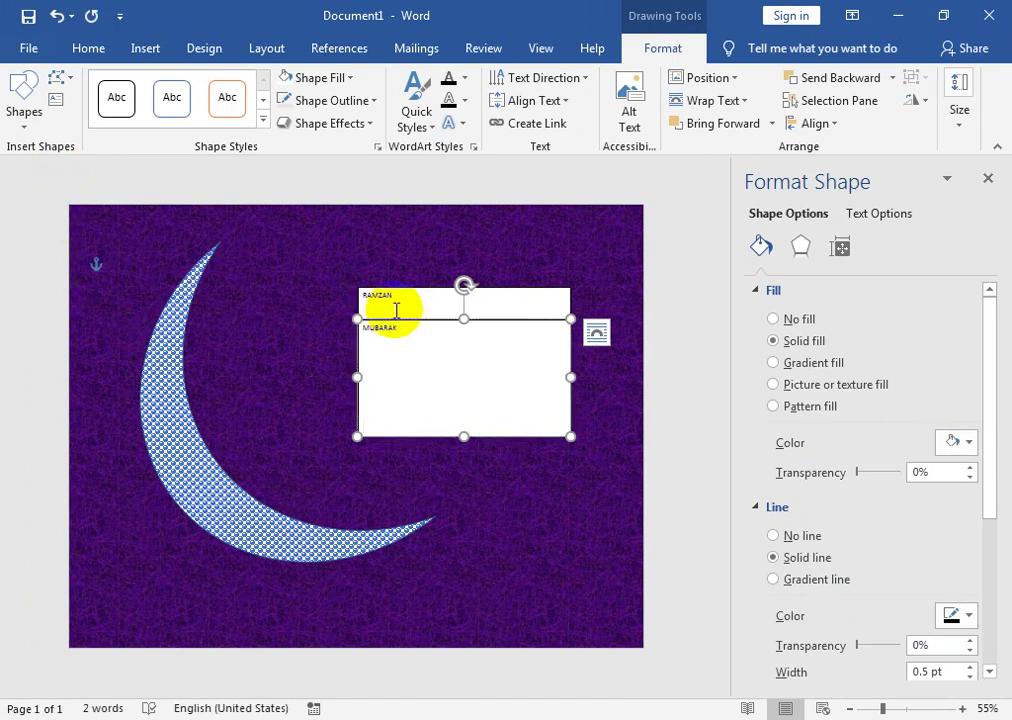
pyautogui.doubleClick(398, 296)
pyautogui.click(407, 291)
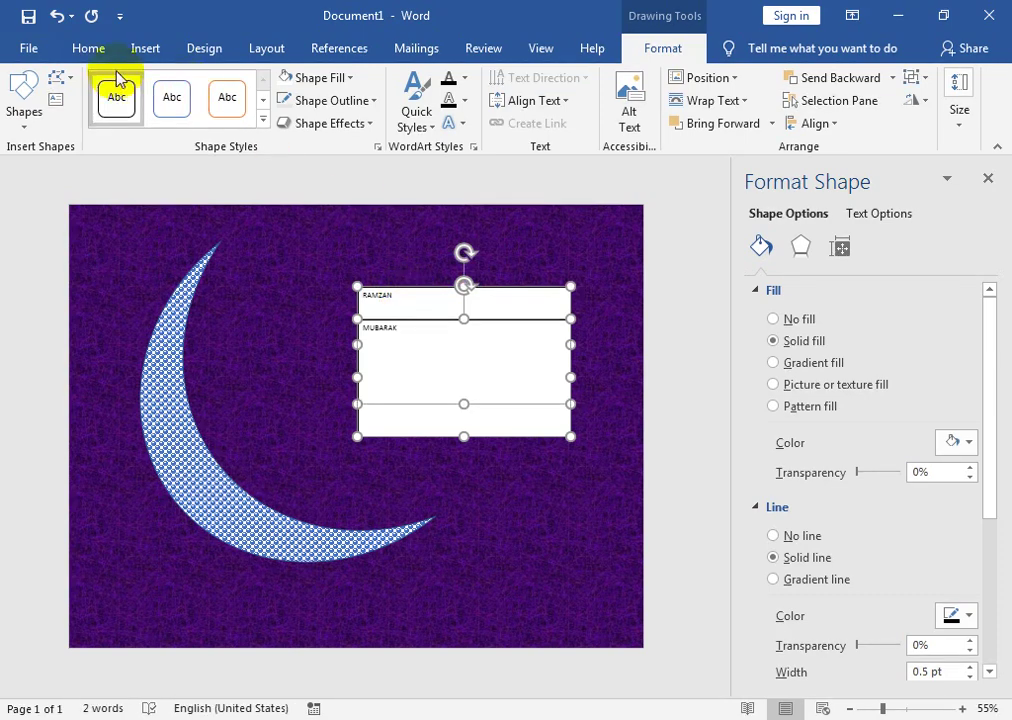
# Step: Middle-align MUBARAK vertically in its box and move the box down slightly
pyautogui.click(88, 48)
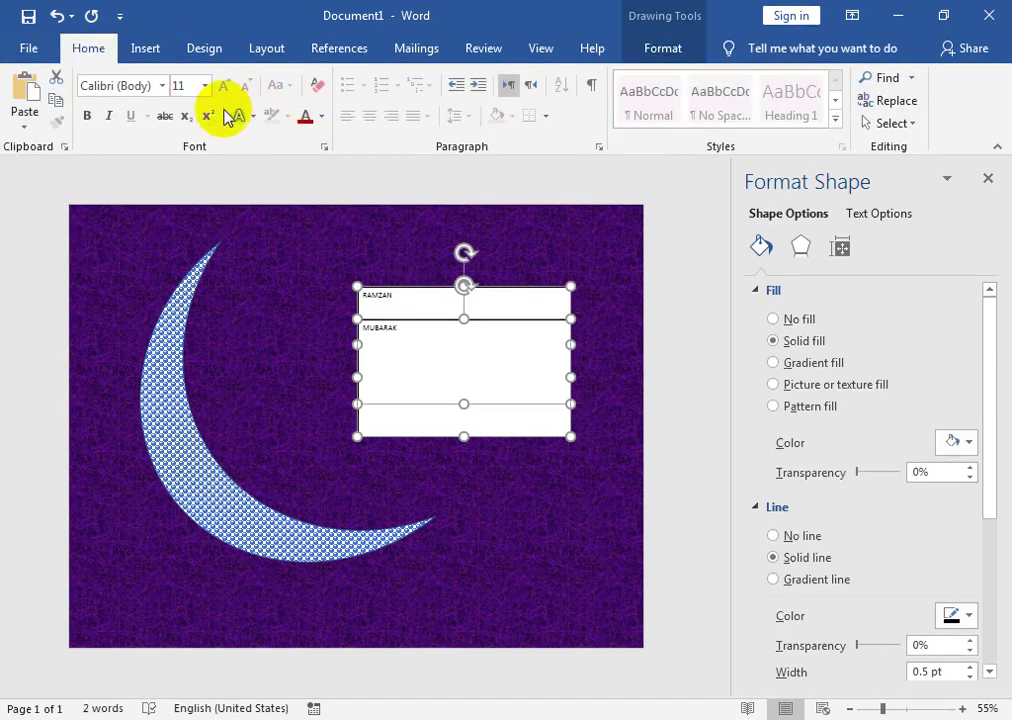
pyautogui.click(667, 60)
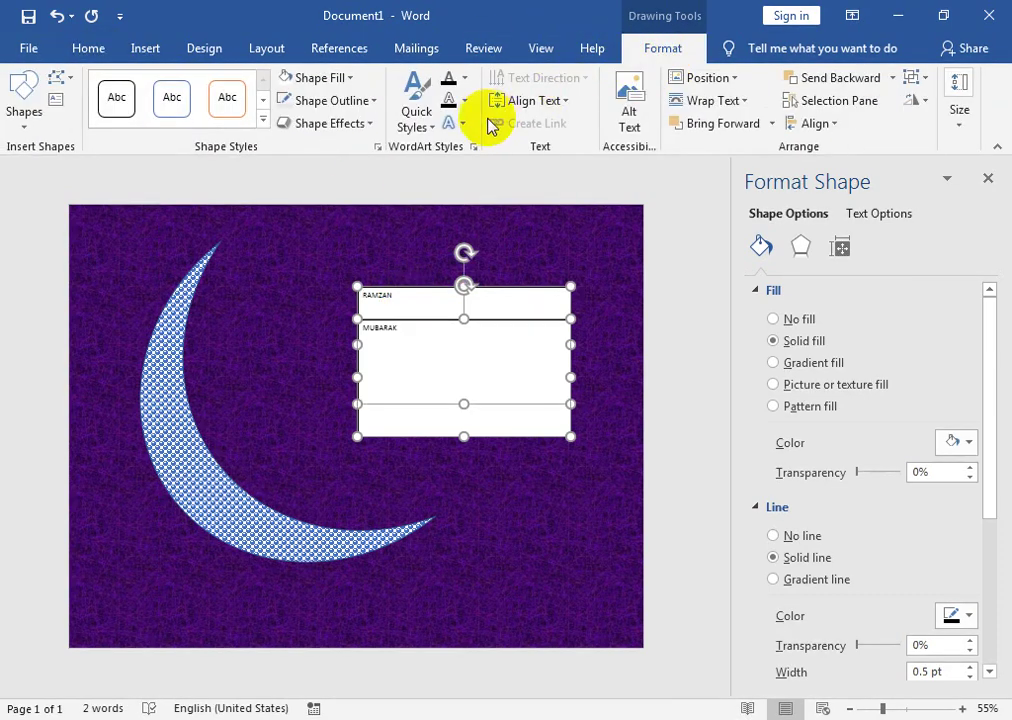
pyautogui.click(534, 101)
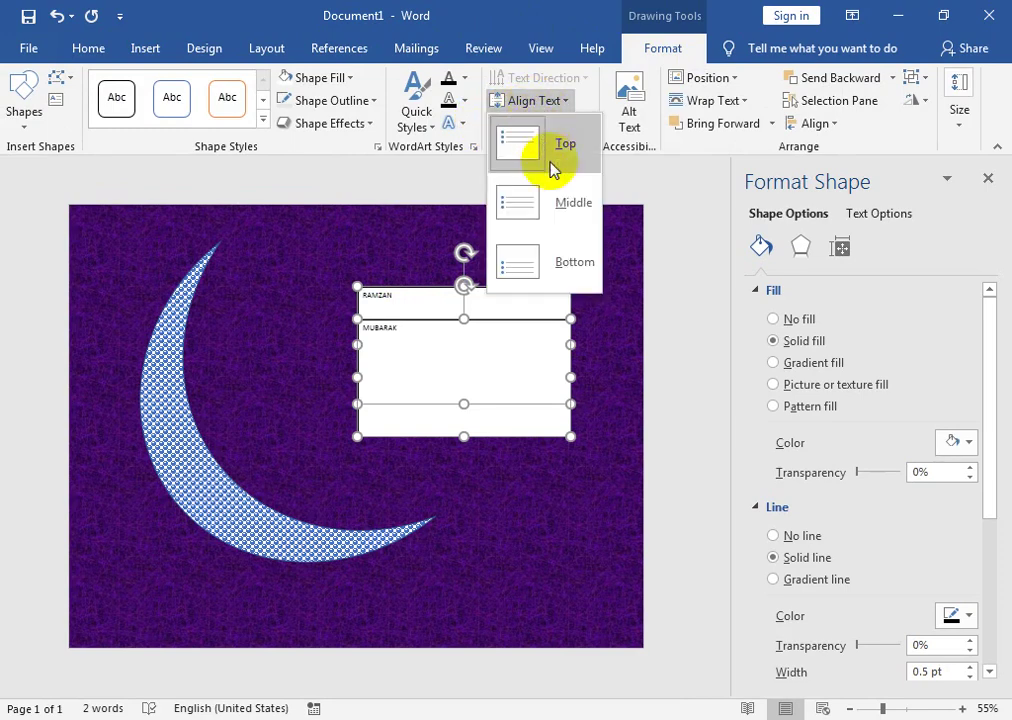
pyautogui.click(553, 217)
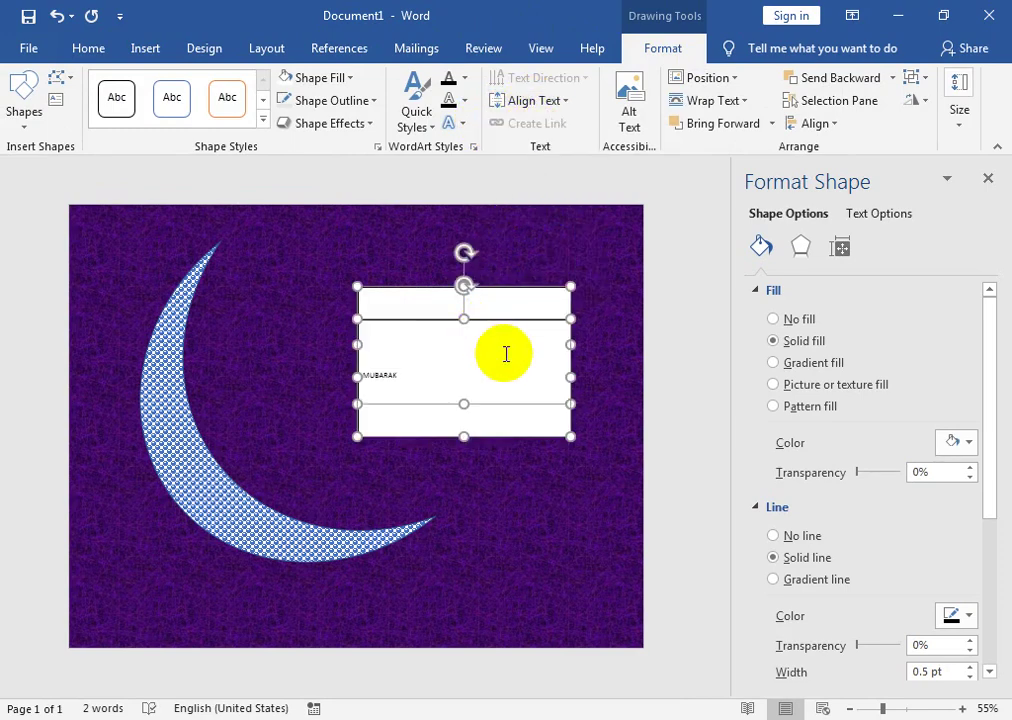
pyautogui.click(590, 376)
pyautogui.click(508, 321)
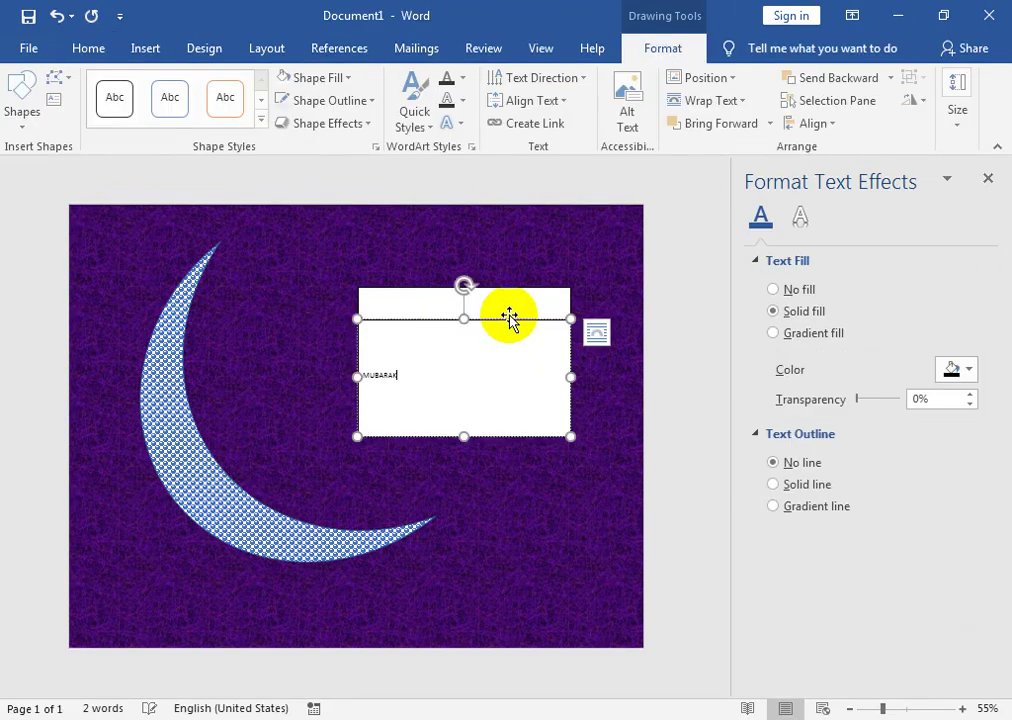
pyautogui.moveTo(509, 323); pyautogui.dragTo(508, 343)
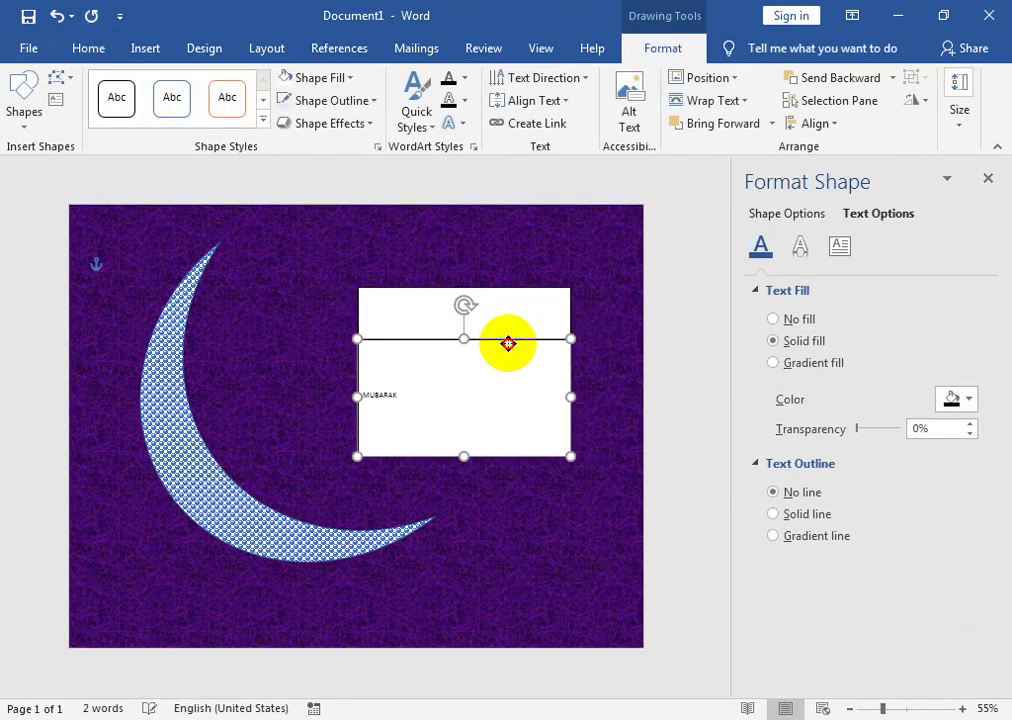
# Step: Centre MUBARAK, enlarge it to 72 pt, and widen its box to one line
pyautogui.click(86, 50)
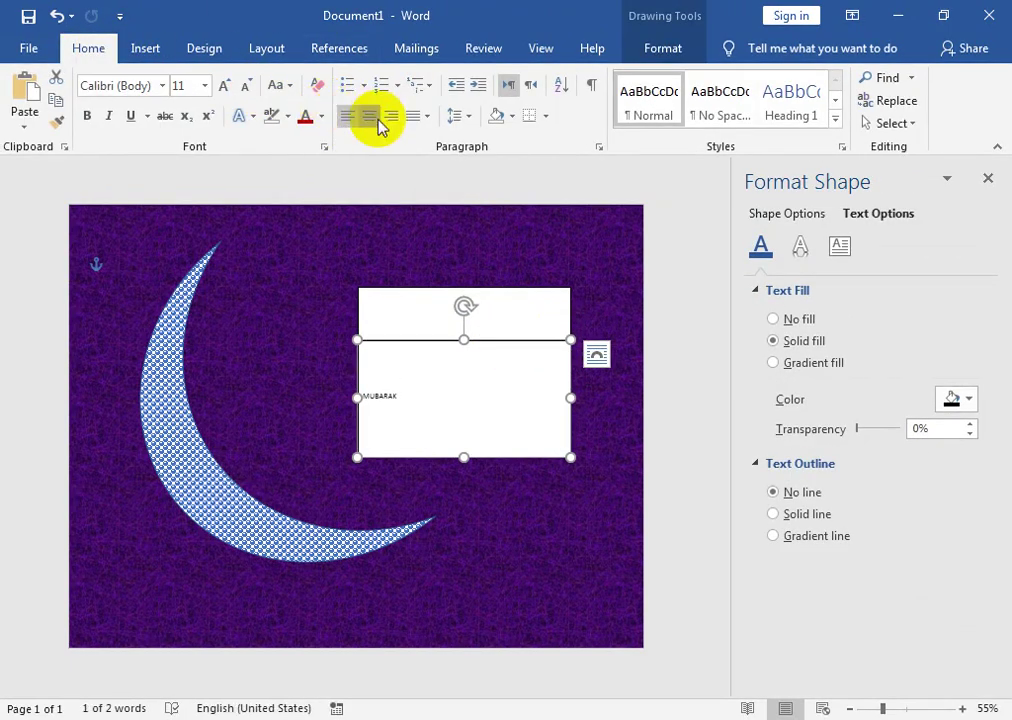
pyautogui.click(378, 118)
pyautogui.click(245, 87)
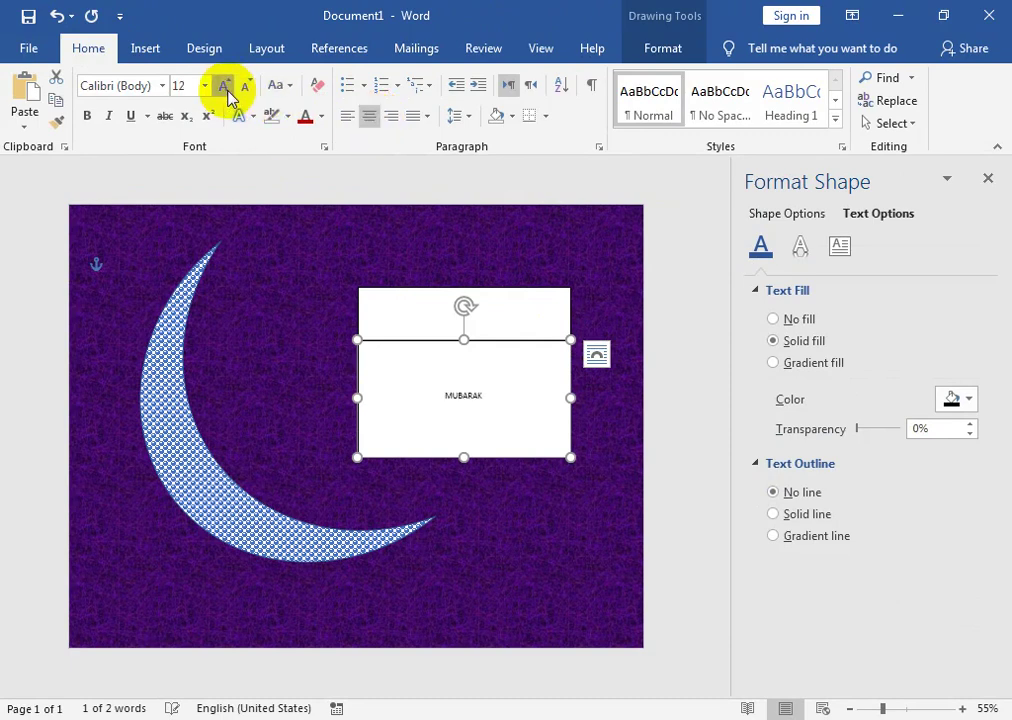
pyautogui.click(225, 87)
pyautogui.click(225, 87)
pyautogui.click(225, 87)
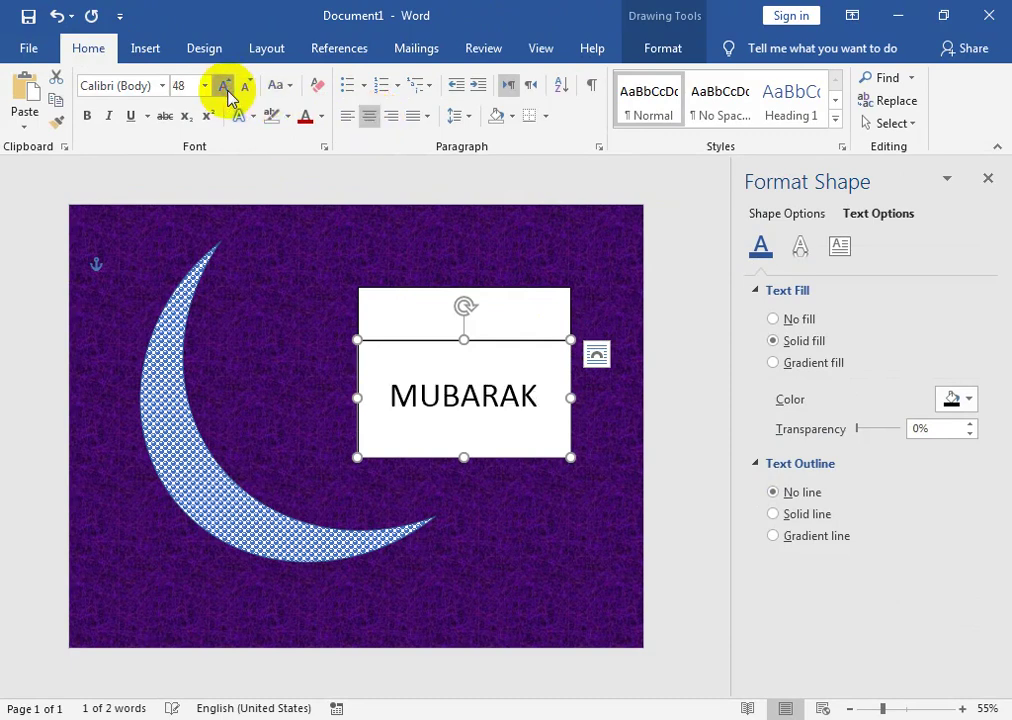
pyautogui.click(225, 87)
pyautogui.click(225, 87)
pyautogui.click(225, 87)
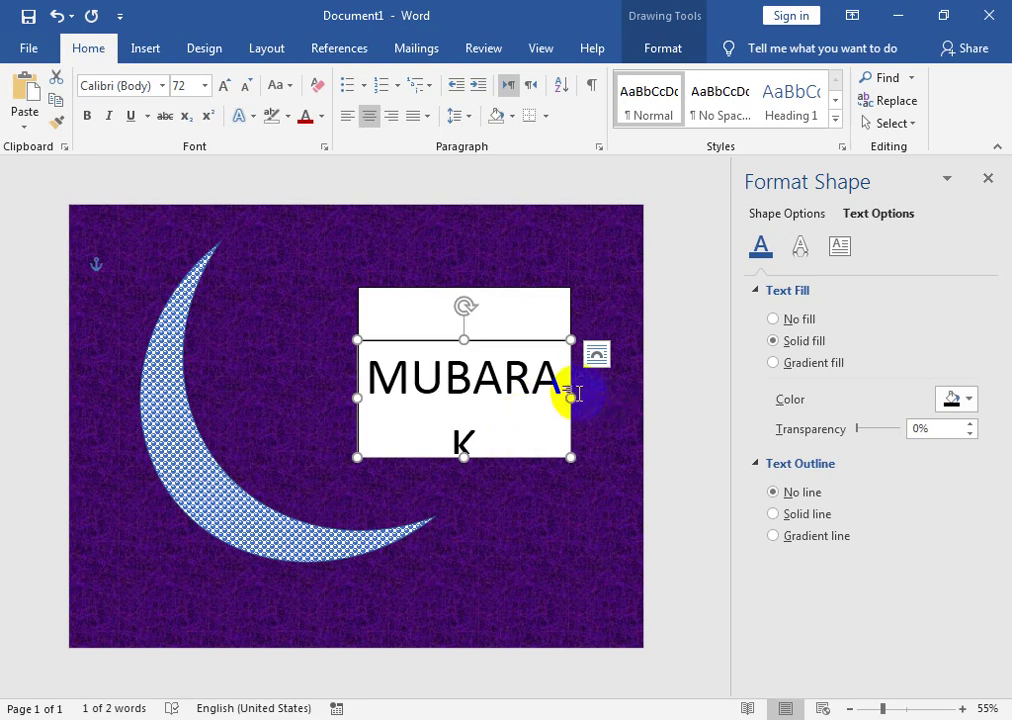
pyautogui.moveTo(571, 397); pyautogui.dragTo(600, 397)
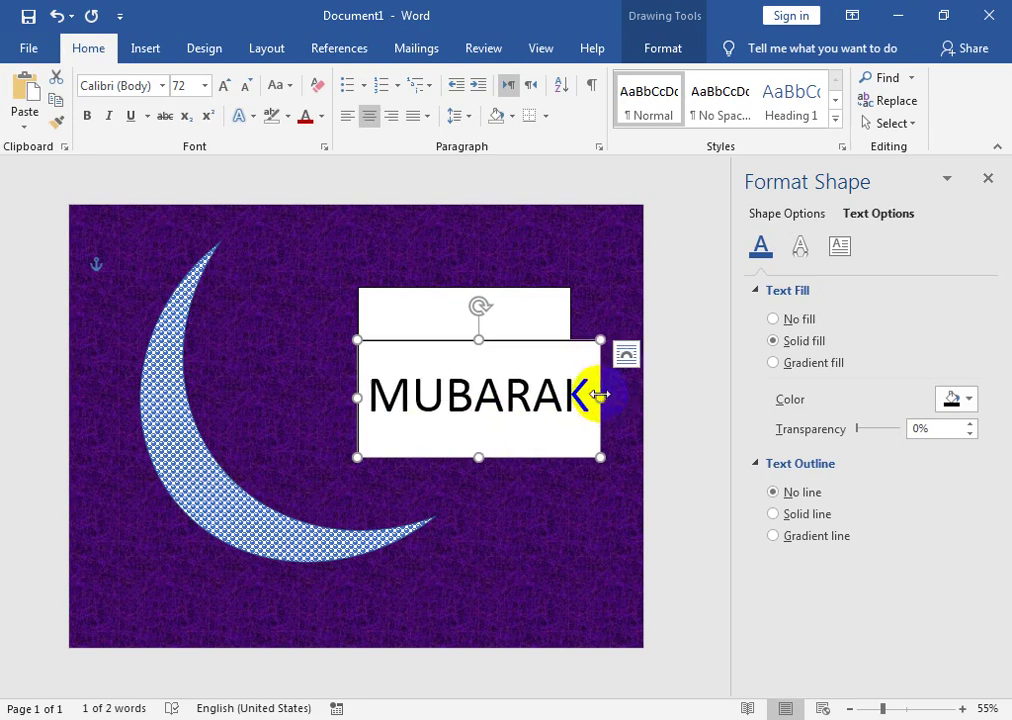
# Step: Enlarge the RAMZAN text to 72 pt
pyautogui.click(524, 290)
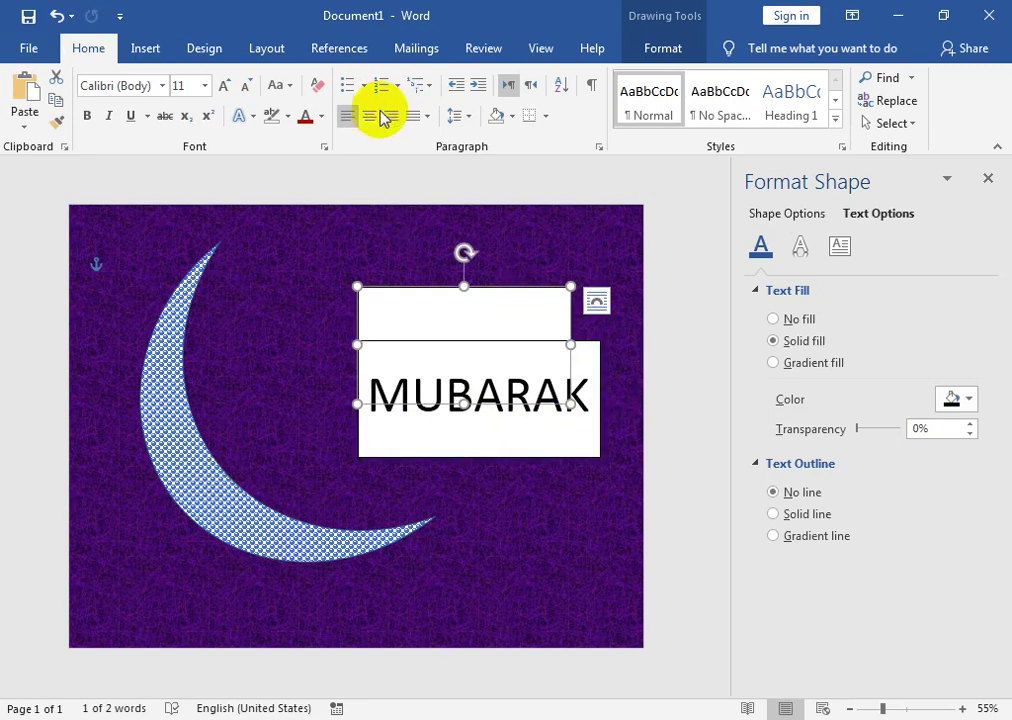
pyautogui.click(220, 84)
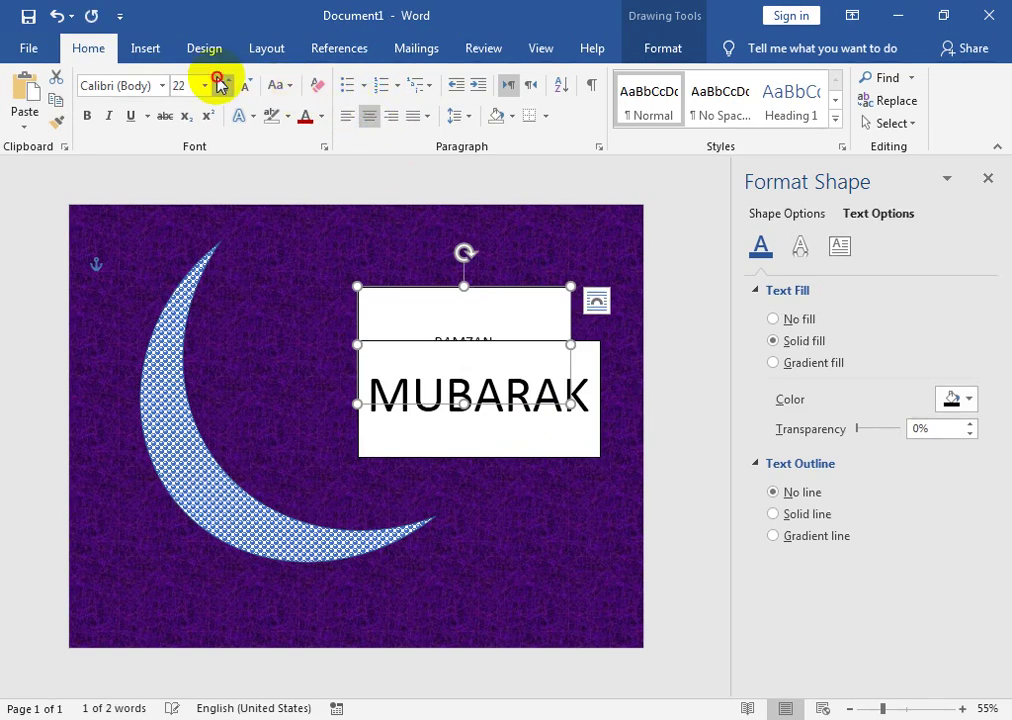
pyautogui.click(222, 84)
pyautogui.click(222, 84)
pyautogui.click(222, 84)
pyautogui.click(222, 84)
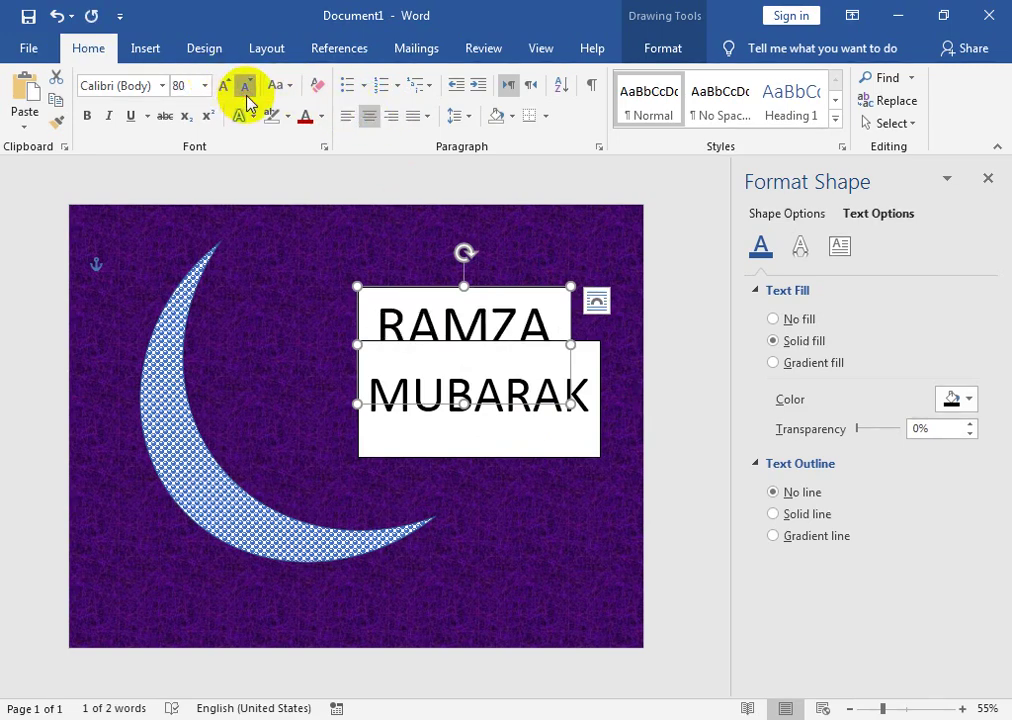
pyautogui.click(246, 90)
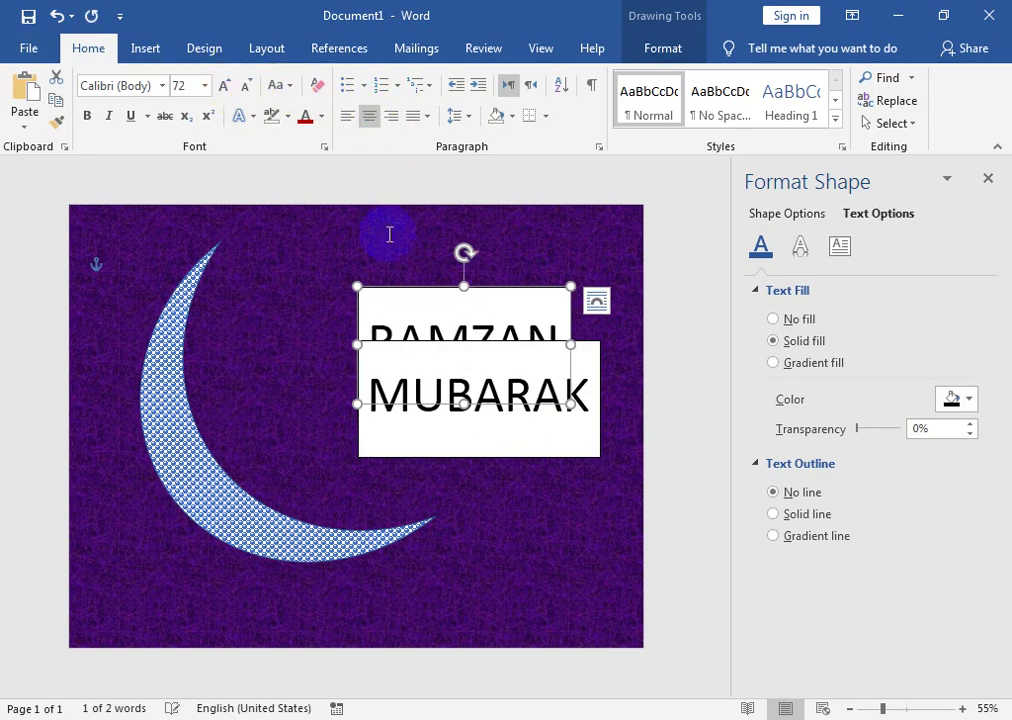
# Step: Set the RAMZAN text box's Shape Fill to No Fill
pyautogui.click(640, 52)
pyautogui.click(340, 78)
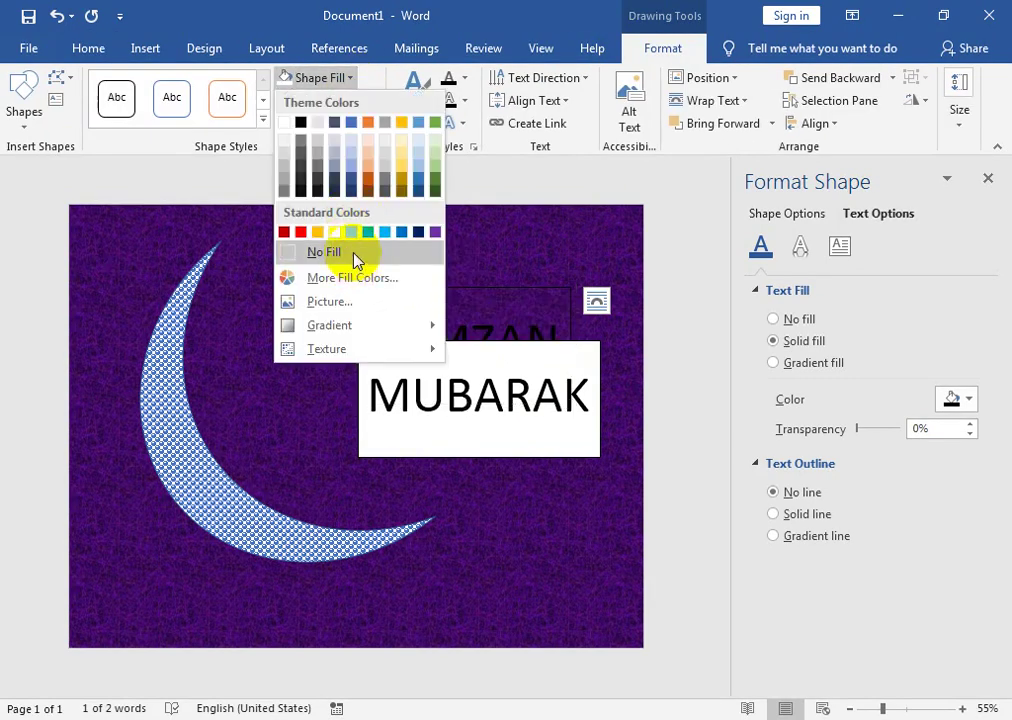
pyautogui.click(355, 260)
# Step: Remove the MUBARAK box's fill and make its text white
pyautogui.click(590, 345)
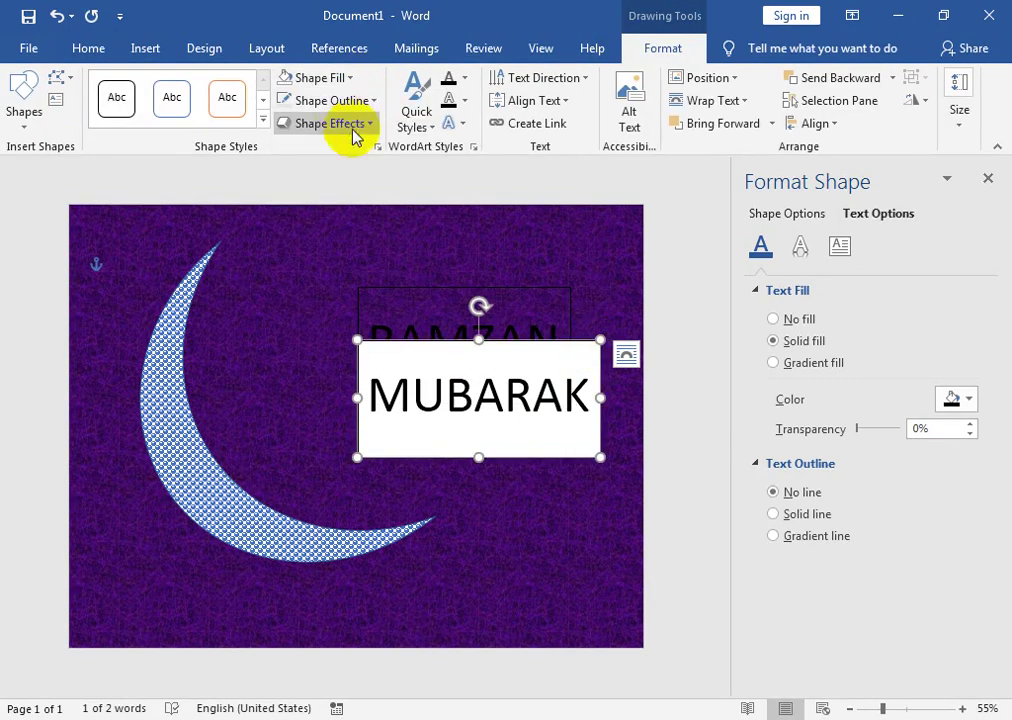
pyautogui.click(340, 78)
pyautogui.click(361, 255)
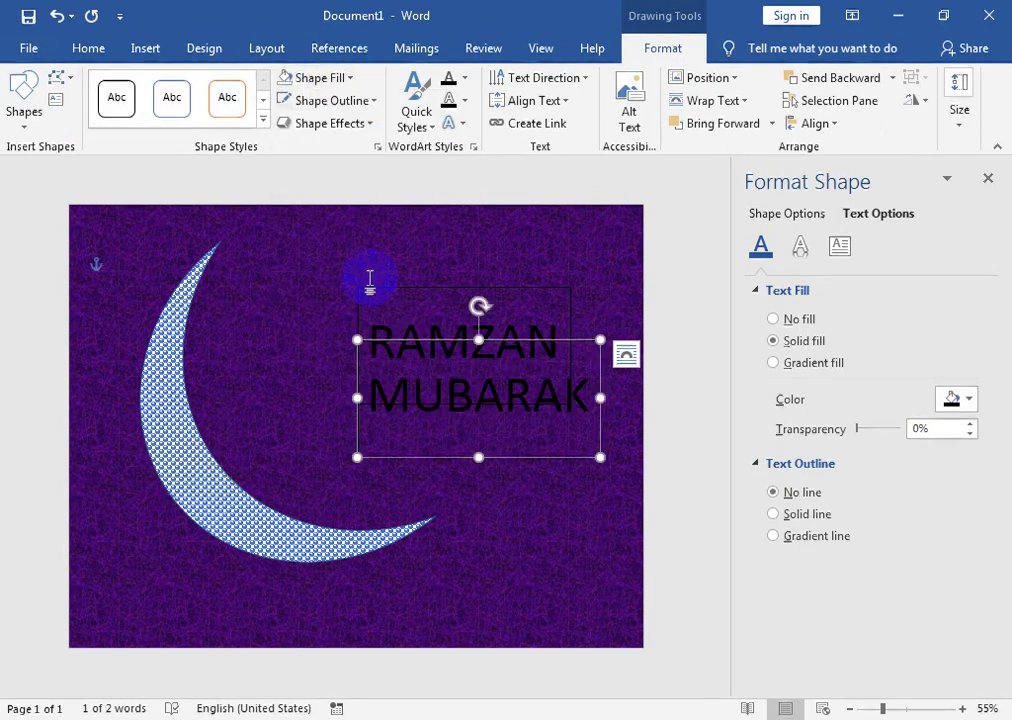
pyautogui.click(300, 78)
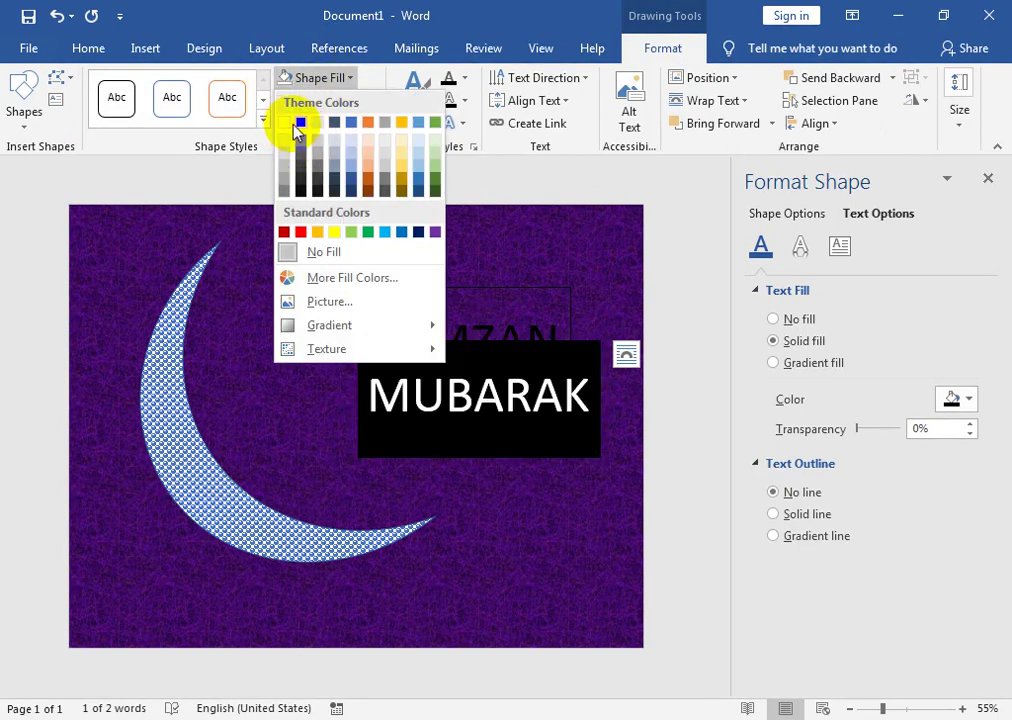
pyautogui.click(468, 80)
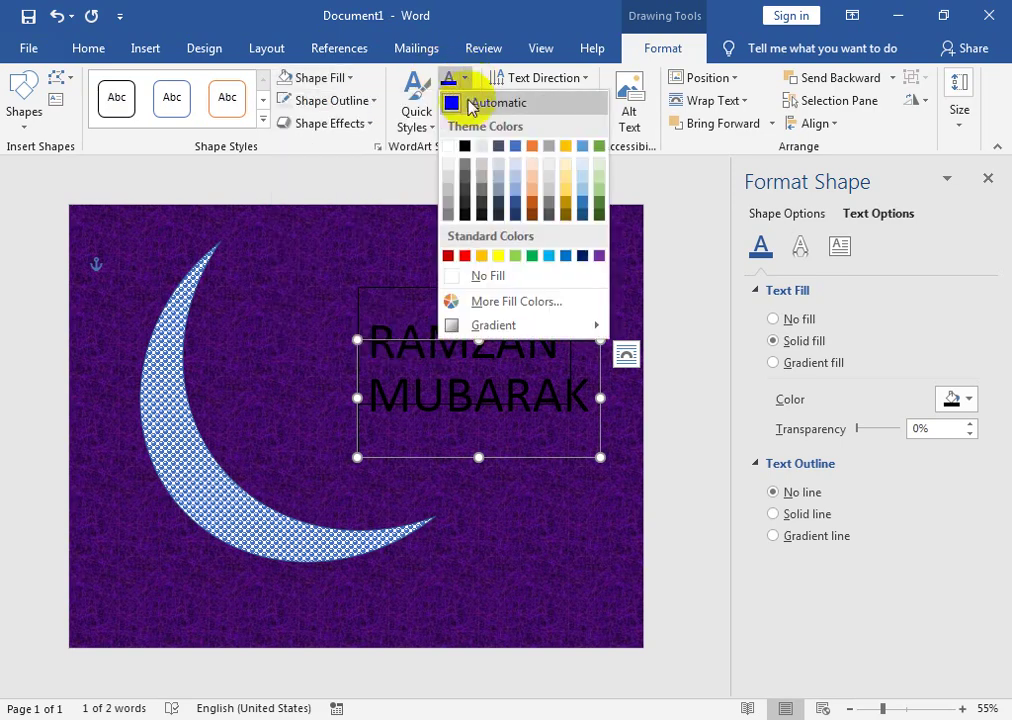
pyautogui.click(451, 150)
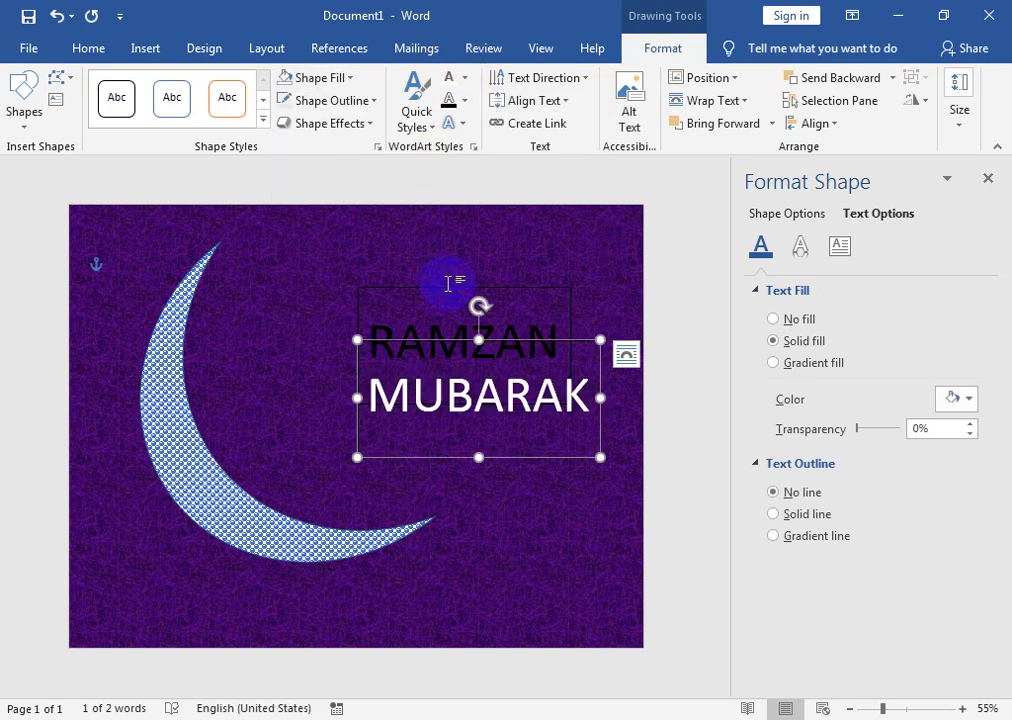
# Step: Make the RAMZAN text white, nudge its box left and down, and select both boxes
pyautogui.click(449, 289)
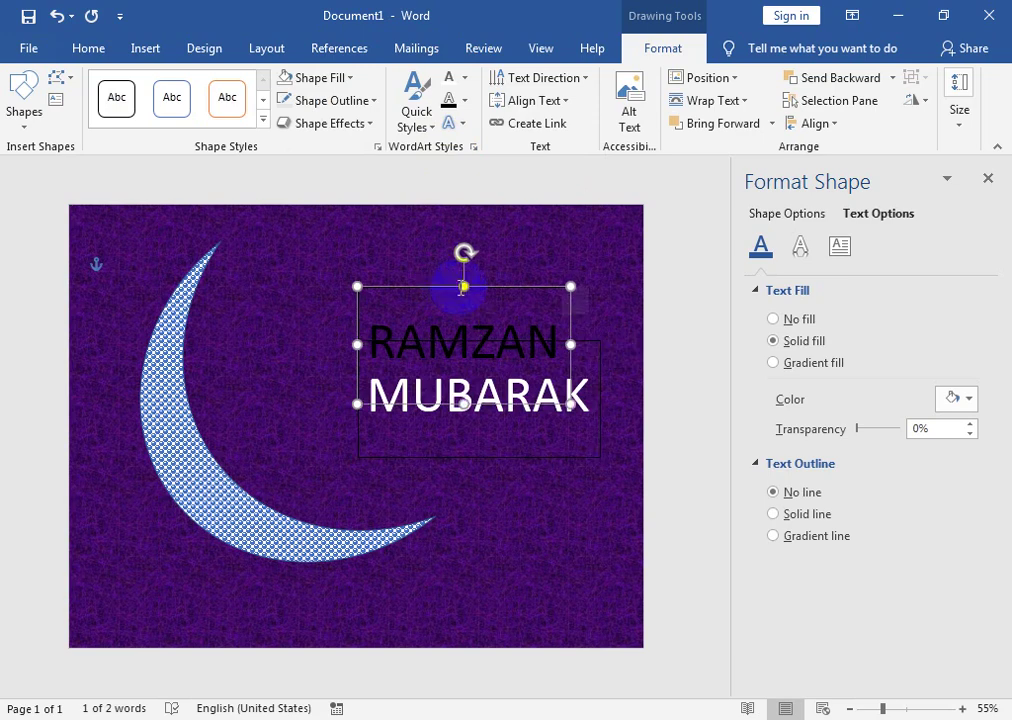
pyautogui.click(449, 100)
pyautogui.moveTo(409, 287); pyautogui.dragTo(396, 297)
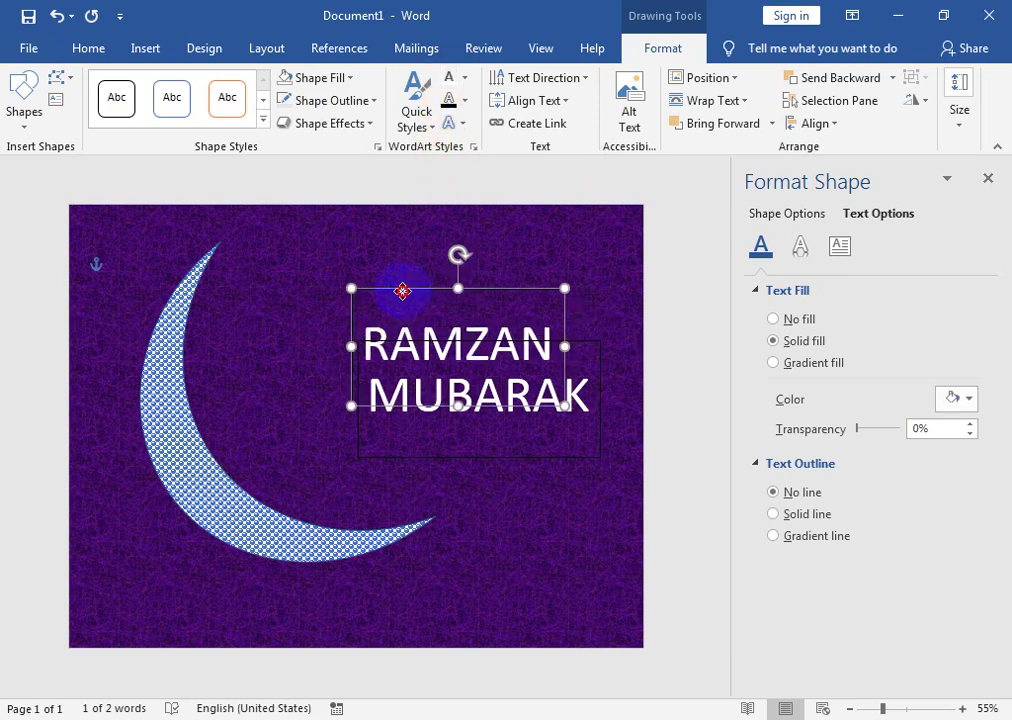
pyautogui.click(461, 431)
pyautogui.click(578, 390)
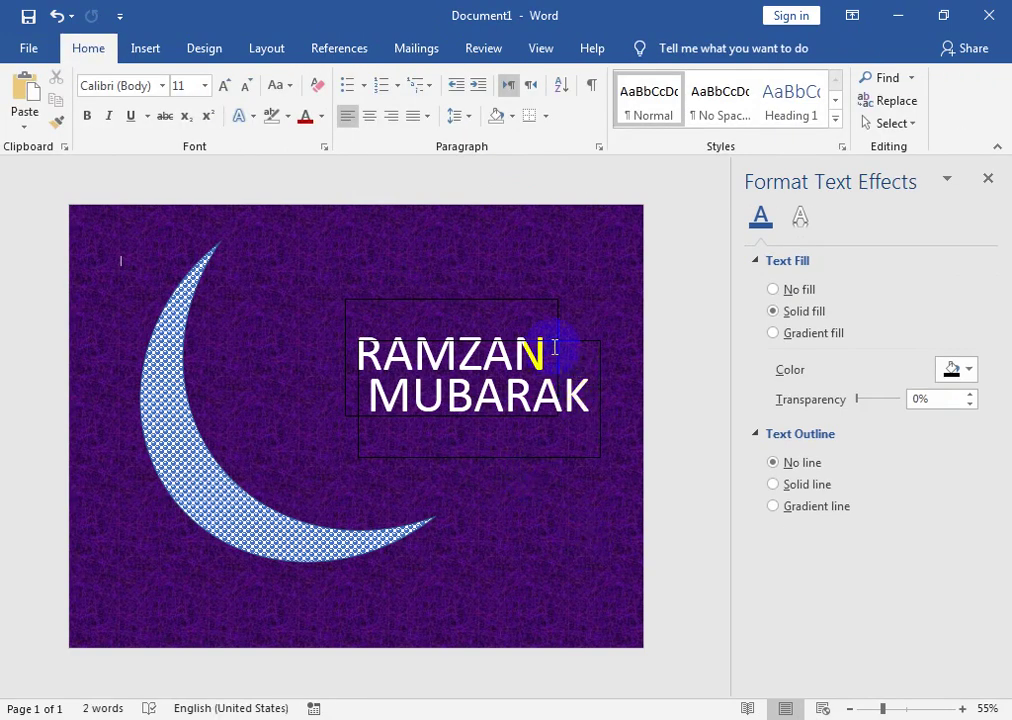
pyautogui.click(575, 344)
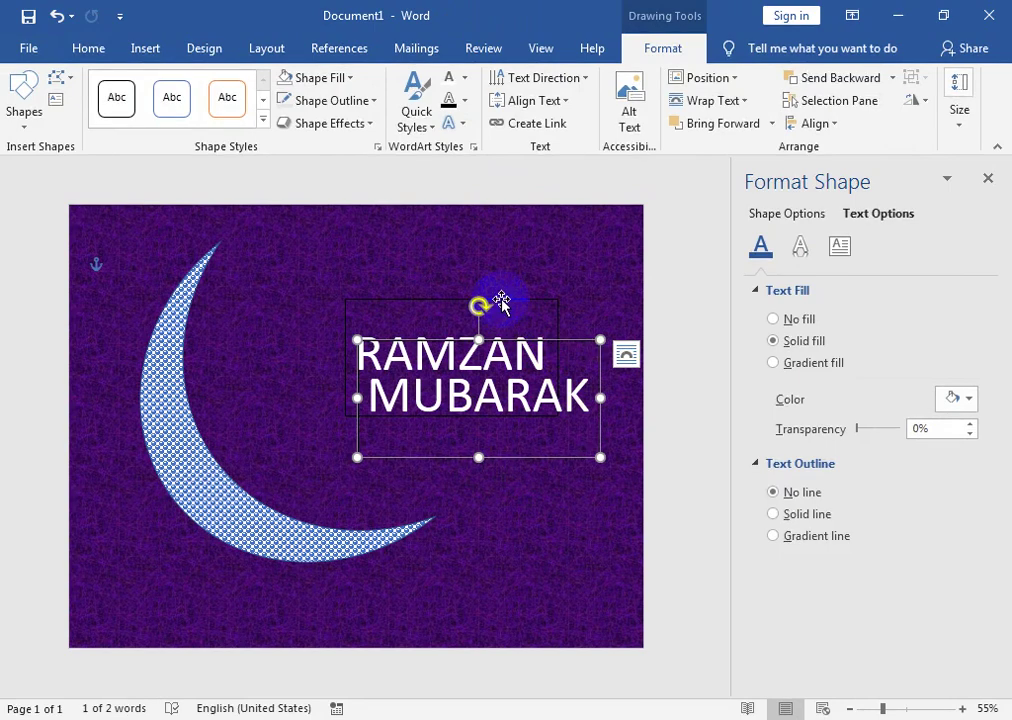
pyautogui.keyDown('shift'); pyautogui.click(500, 303); pyautogui.keyUp('shift')
pyautogui.click(374, 100)
# Step: Draw a vertical line down from the page's top edge near the crescent
pyautogui.click(320, 272)
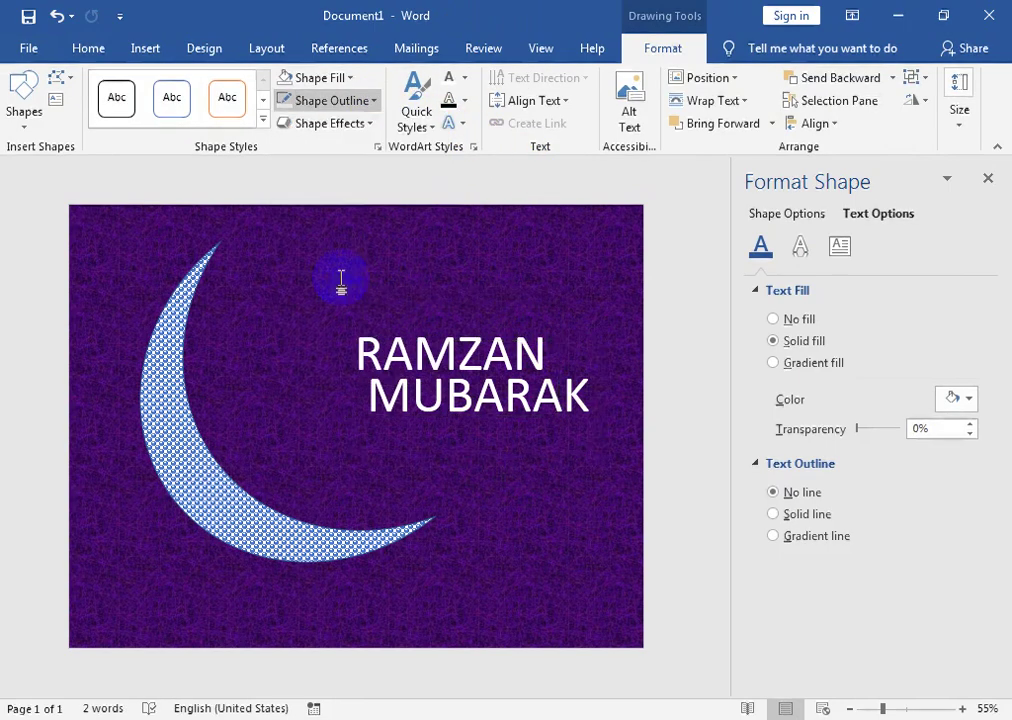
pyautogui.click(340, 283)
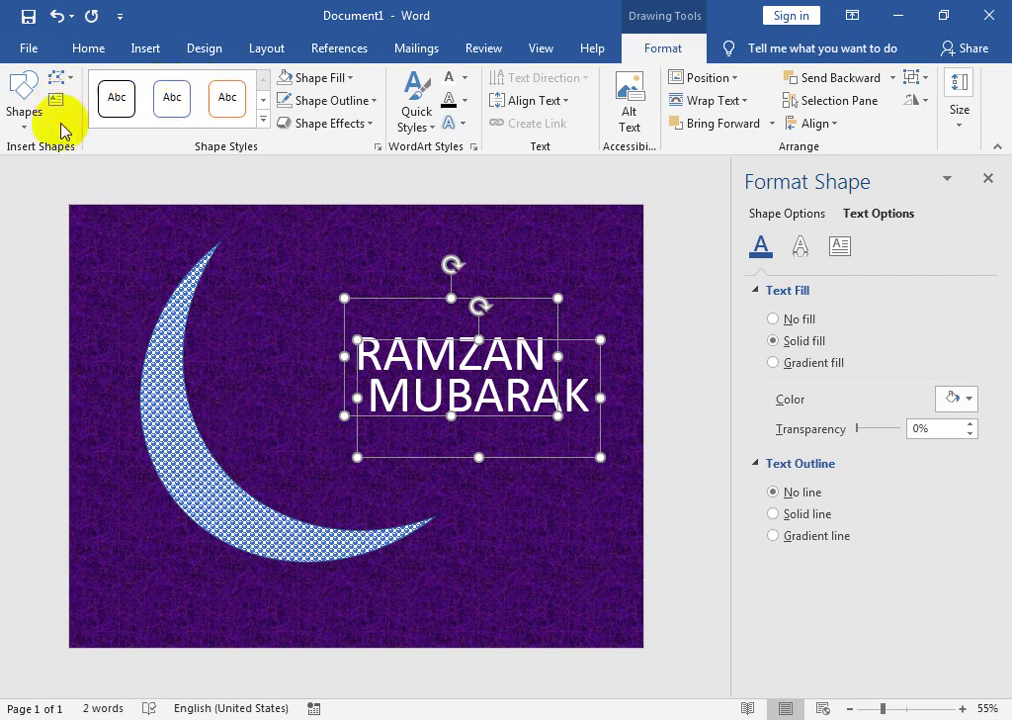
pyautogui.click(24, 112)
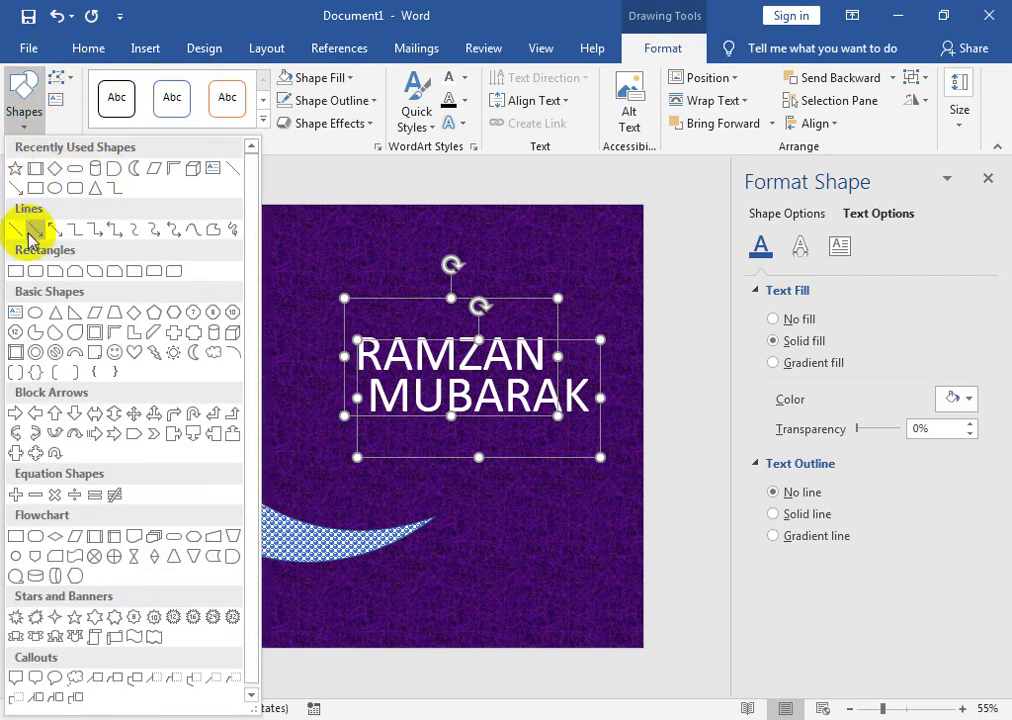
pyautogui.click(16, 231)
pyautogui.moveTo(108, 207)
pyautogui.mouseDown()
pyautogui.moveTo(99, 314)
pyautogui.moveTo(109, 354)
pyautogui.mouseUp()
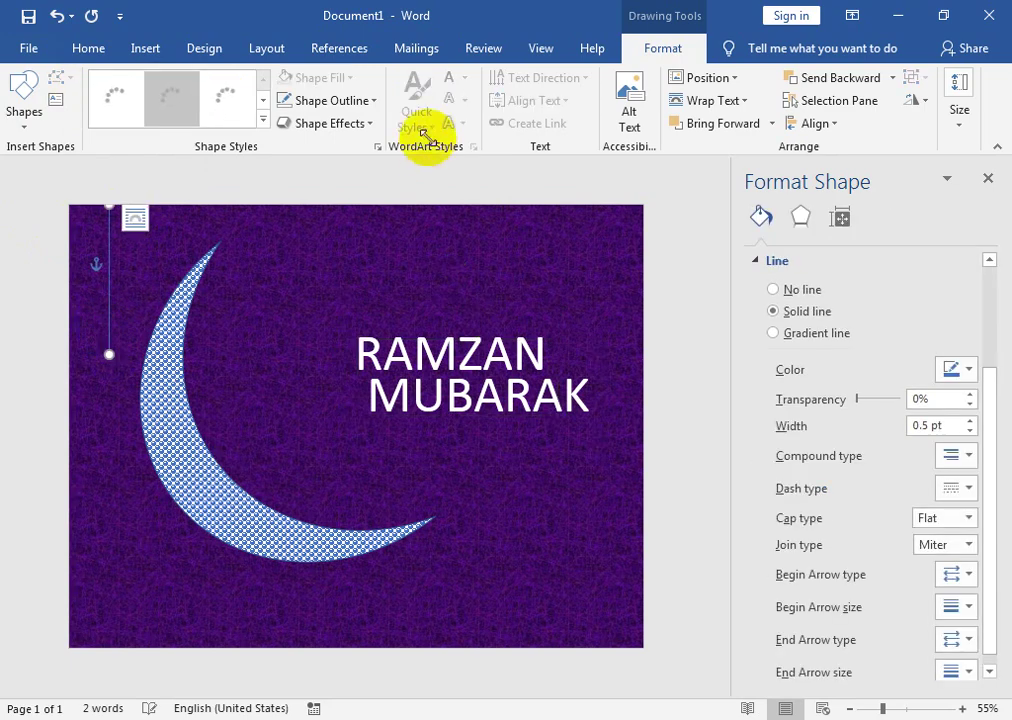
# Step: Make the line white, 6 pt thick, with a Square Dot dash style
pyautogui.click(348, 100)
pyautogui.click(284, 145)
pyautogui.click(331, 100)
pyautogui.moveTo(326, 324)
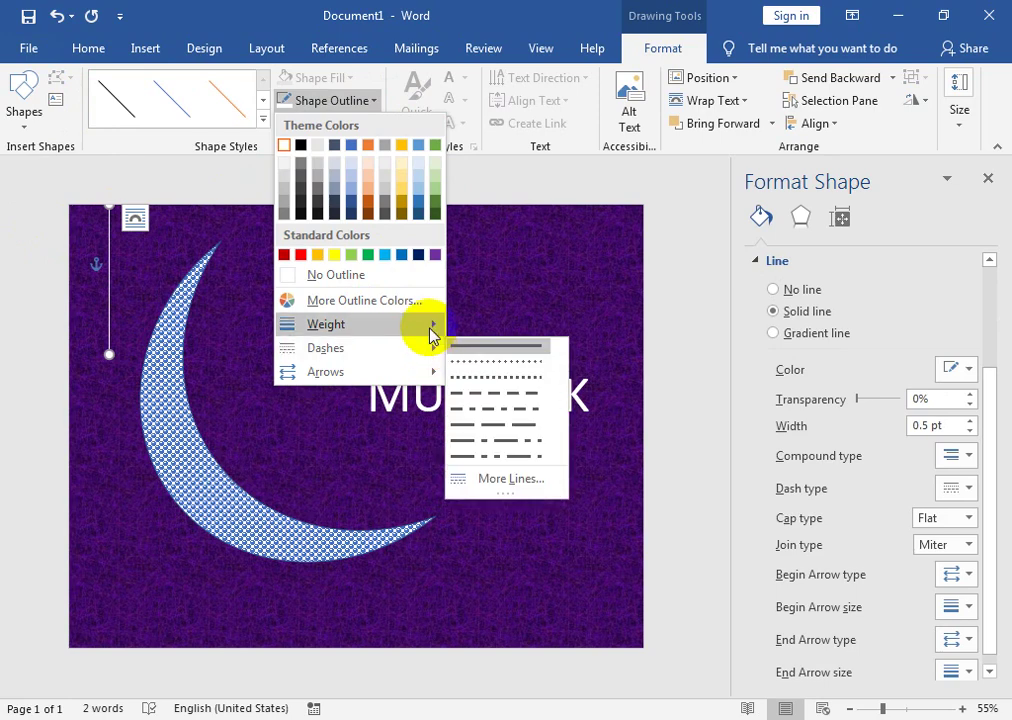
pyautogui.click(524, 499)
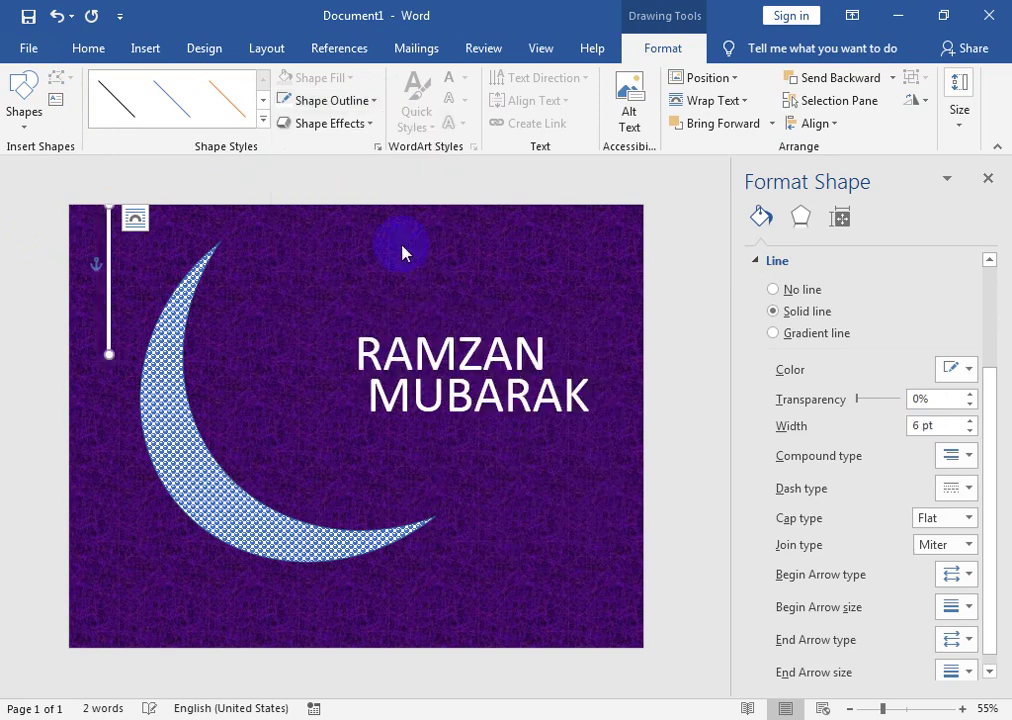
pyautogui.click(322, 108)
pyautogui.moveTo(326, 348)
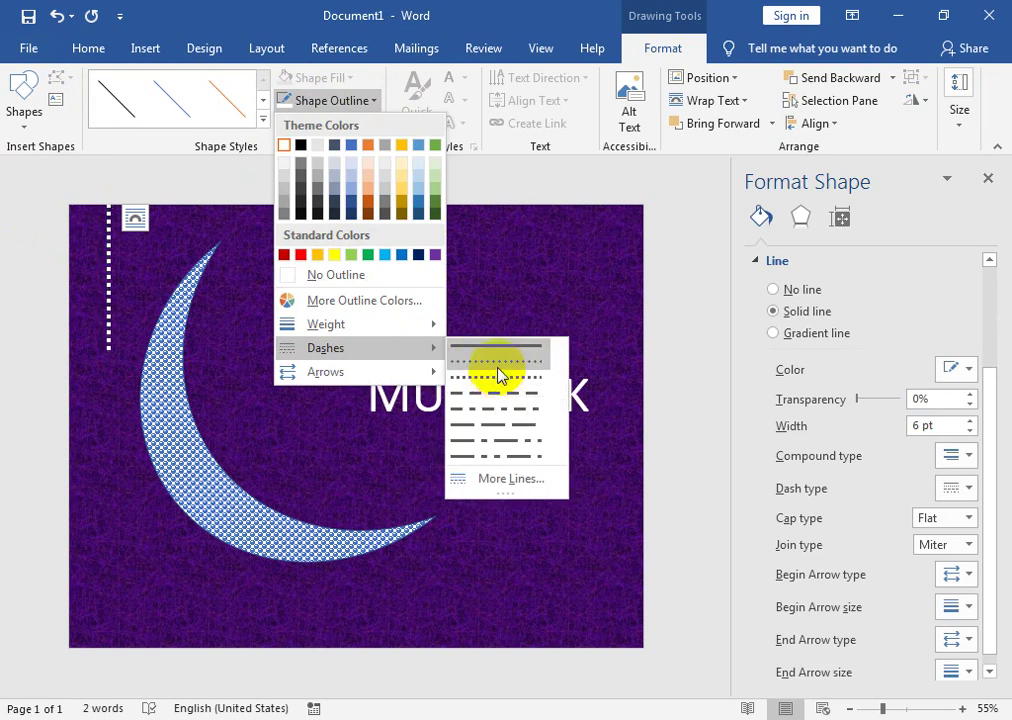
pyautogui.click(499, 380)
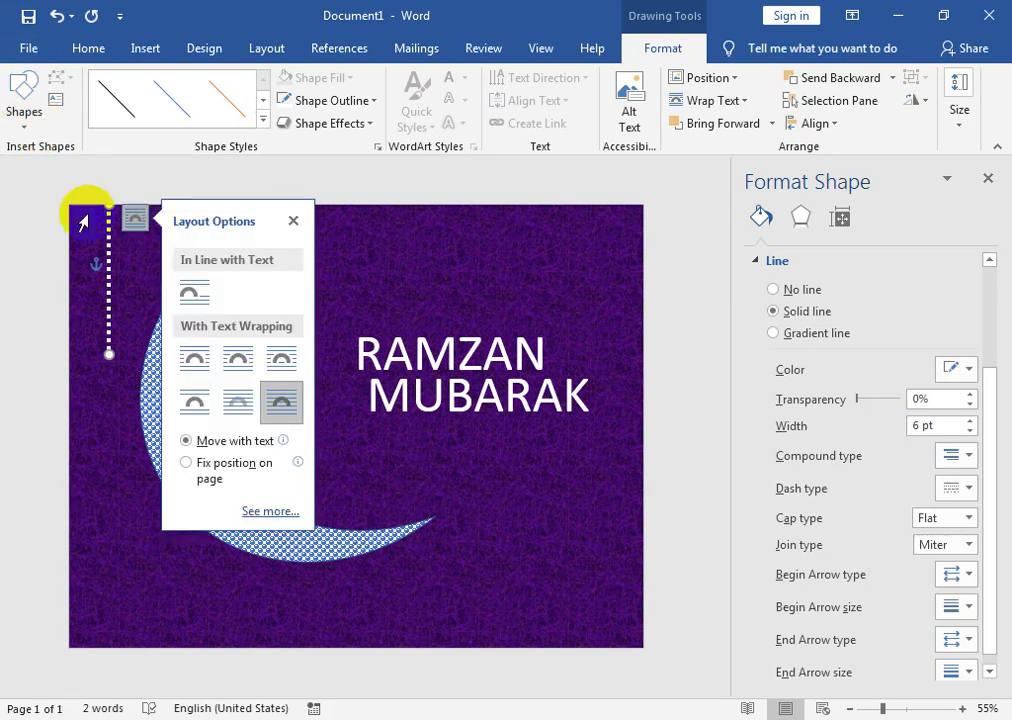
# Step: Draw a small 5-point star centred at the dotted line's end, redrawing a mistaken first attempt
pyautogui.click(24, 105)
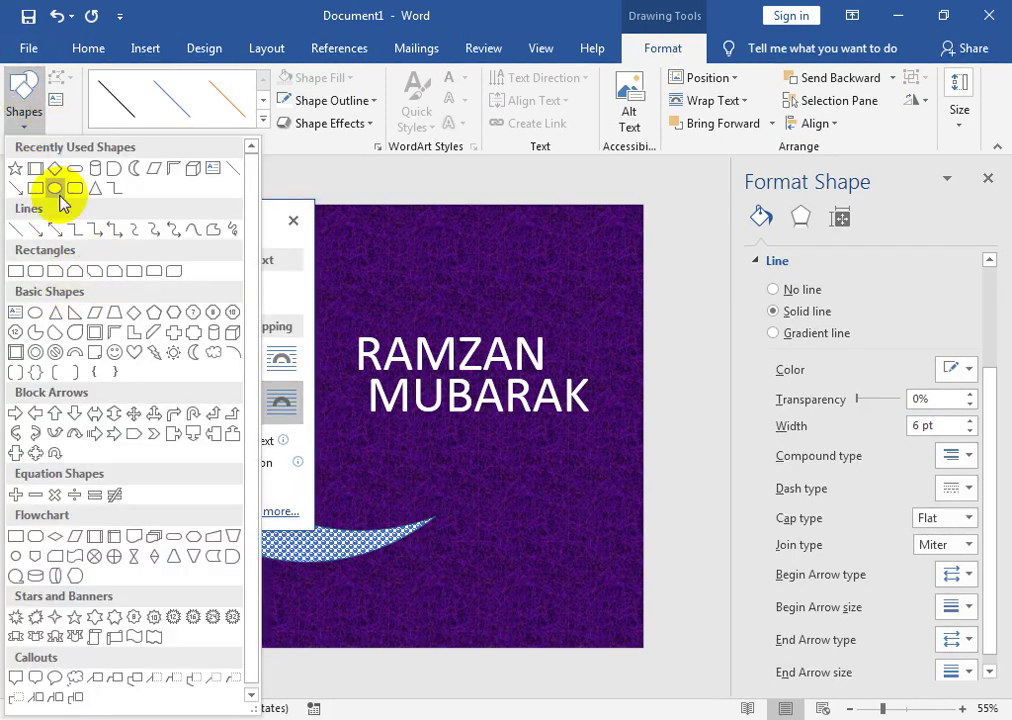
pyautogui.click(15, 170)
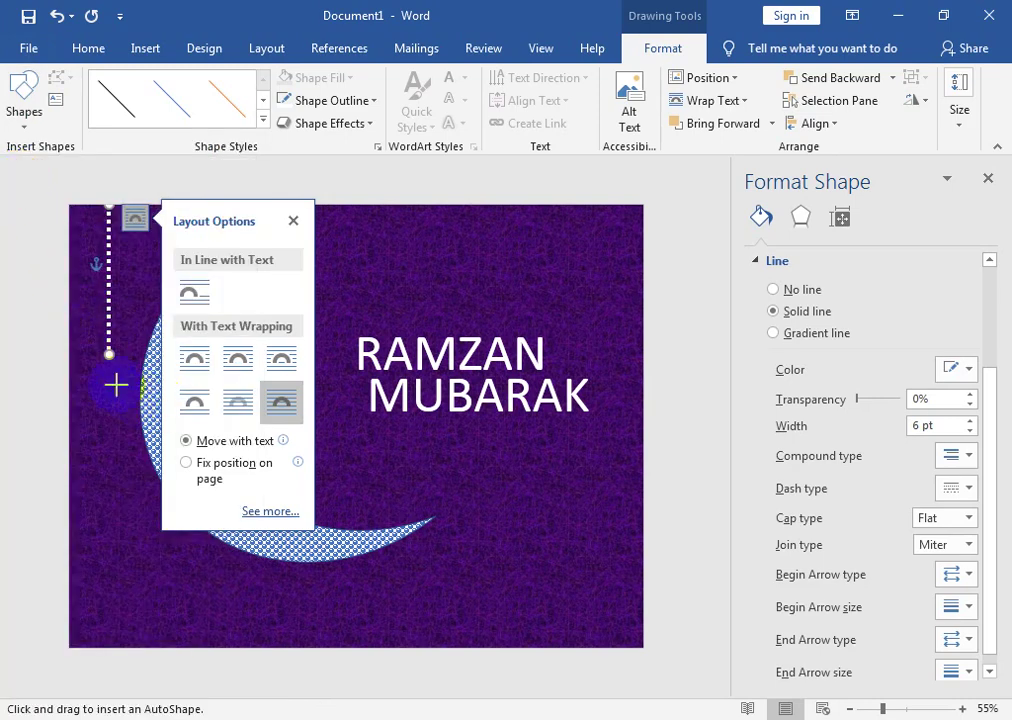
pyautogui.moveTo(103, 366); pyautogui.dragTo(136, 375)
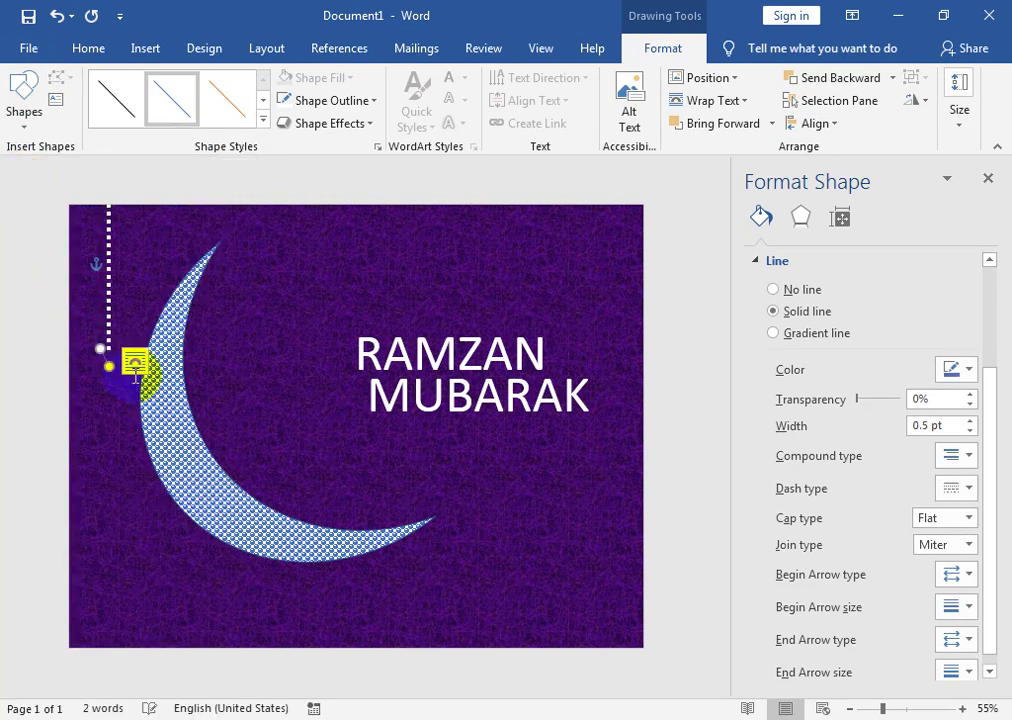
pyautogui.press('Delete')
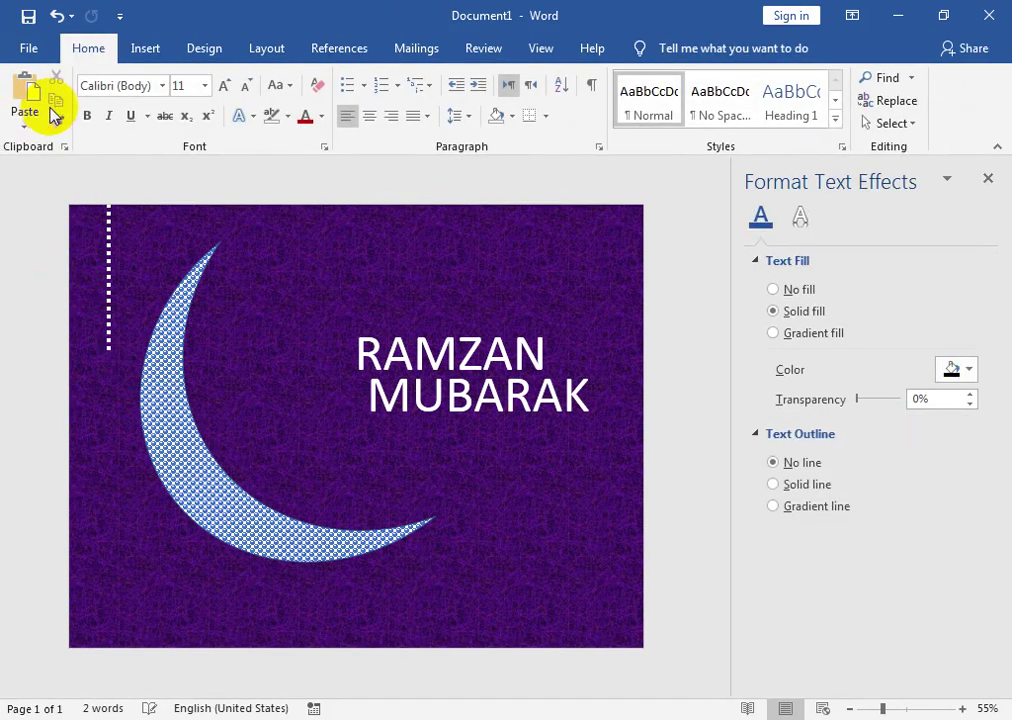
pyautogui.click(155, 133)
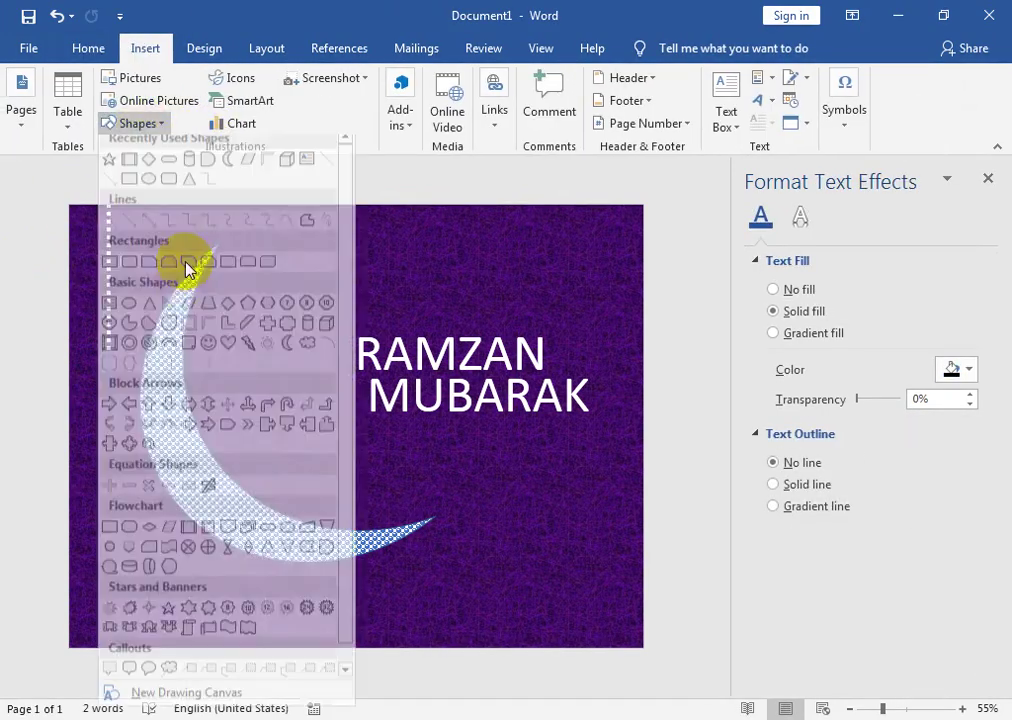
pyautogui.click(112, 175)
pyautogui.moveTo(71, 342); pyautogui.dragTo(126, 372)
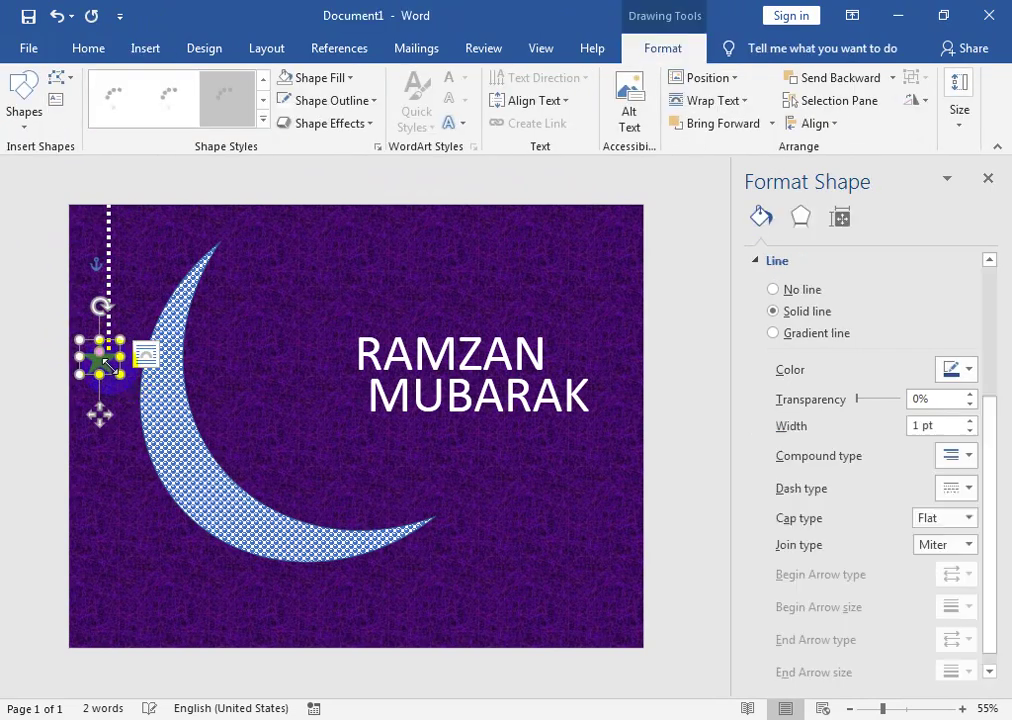
pyautogui.moveTo(110, 361); pyautogui.dragTo(117, 364)
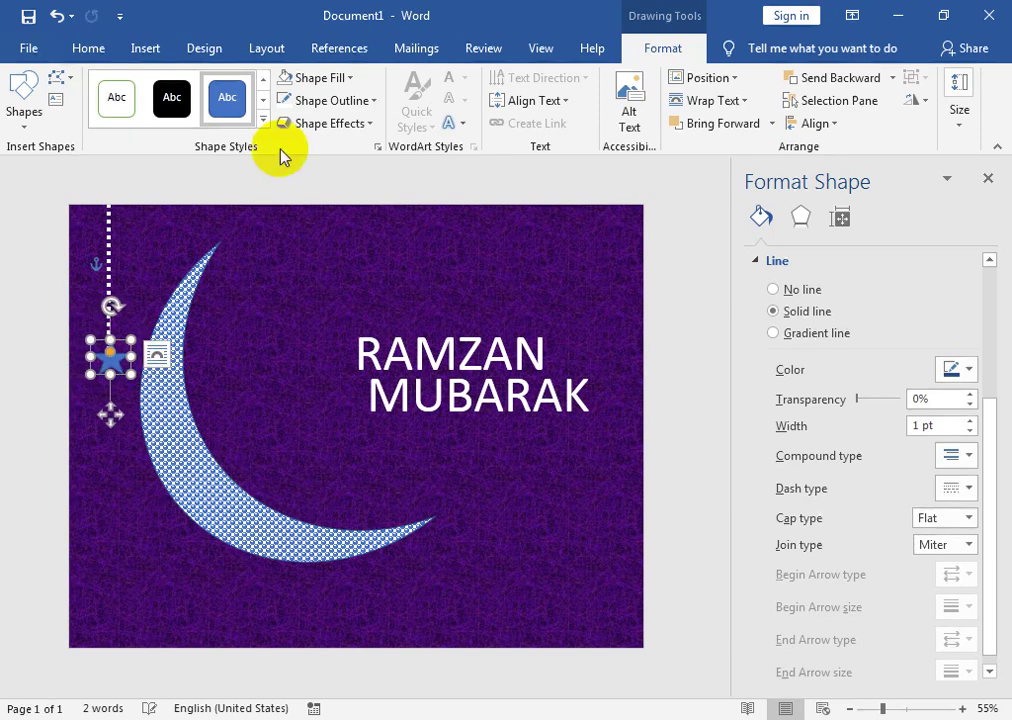
# Step: Fill the star with a light yellow gradient, remove its outline, and group it with the line
pyautogui.click(352, 83)
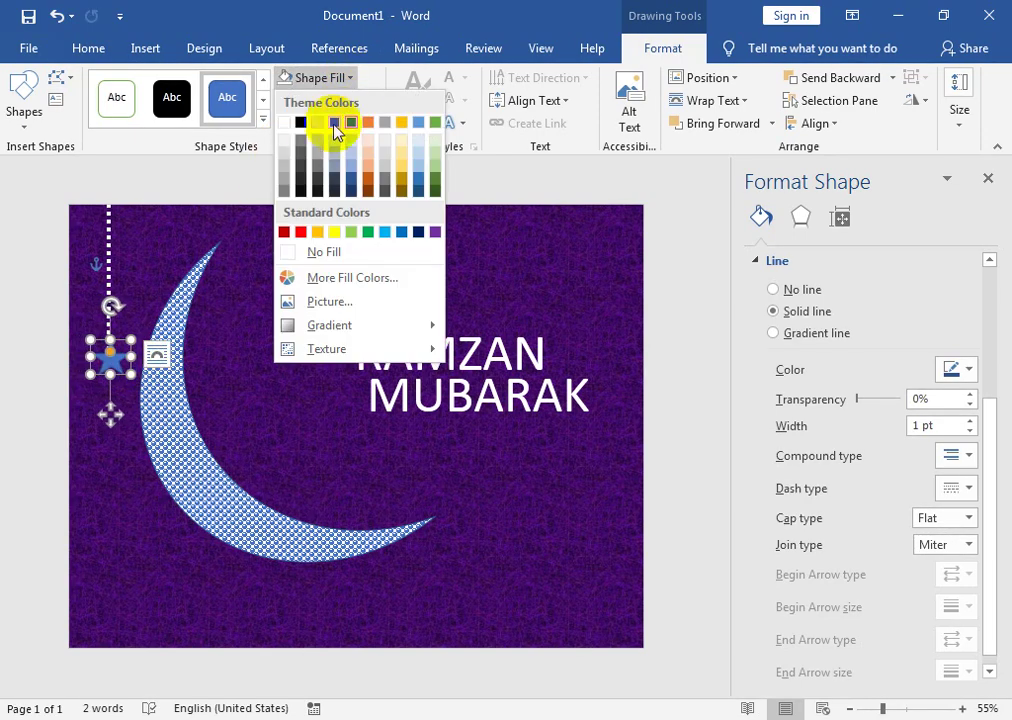
pyautogui.click(337, 233)
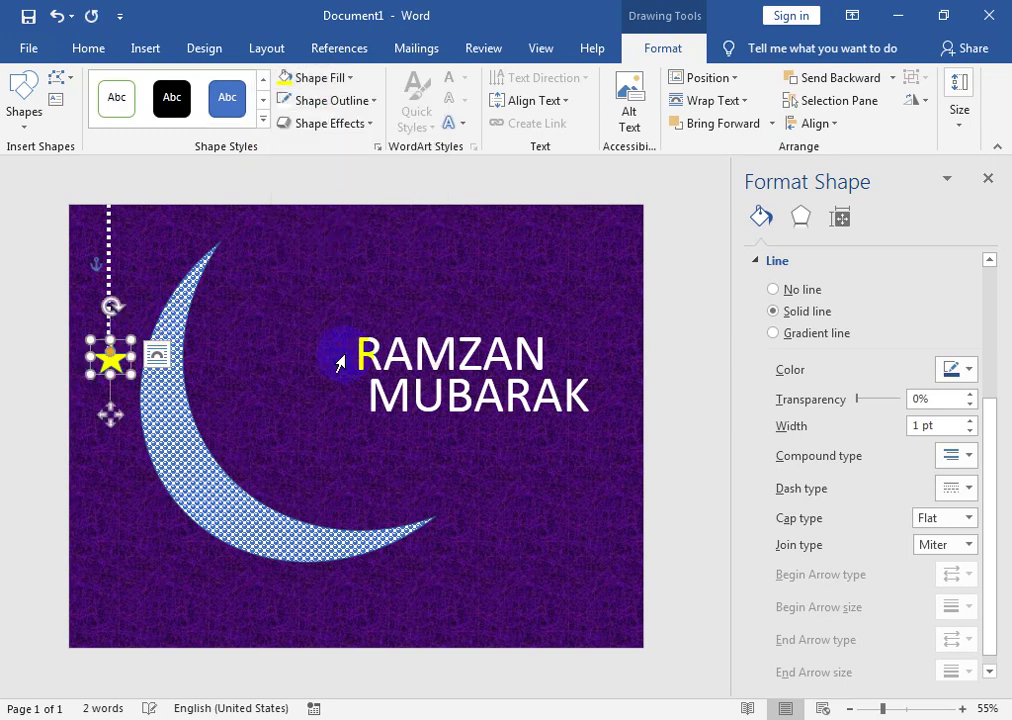
pyautogui.moveTo(89, 374); pyautogui.dragTo(120, 366)
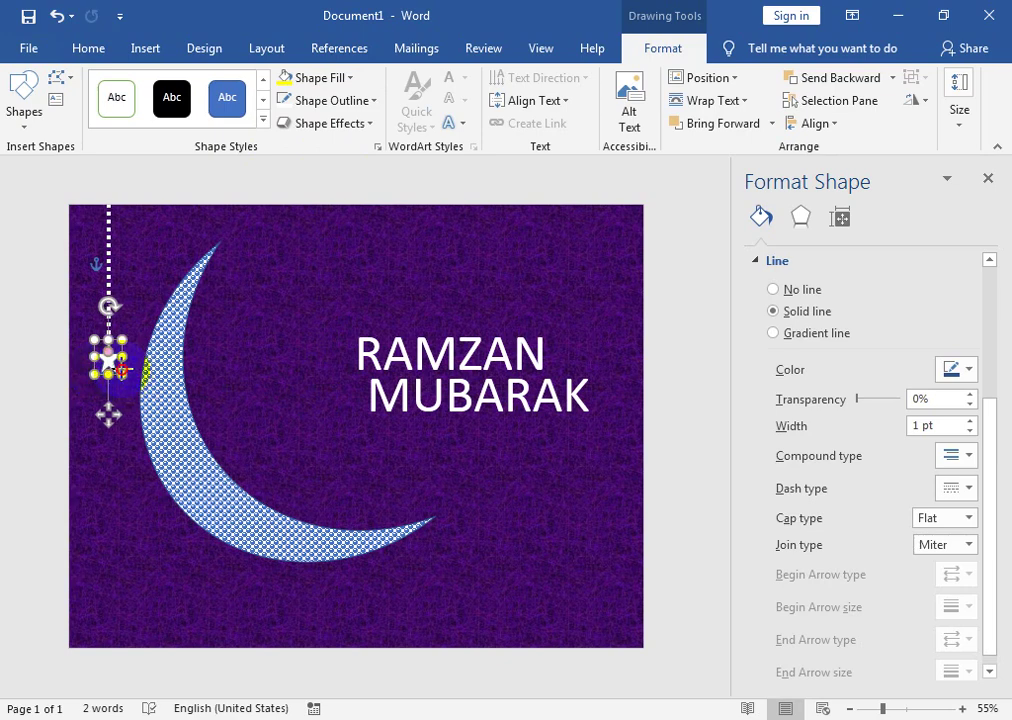
pyautogui.click(345, 84)
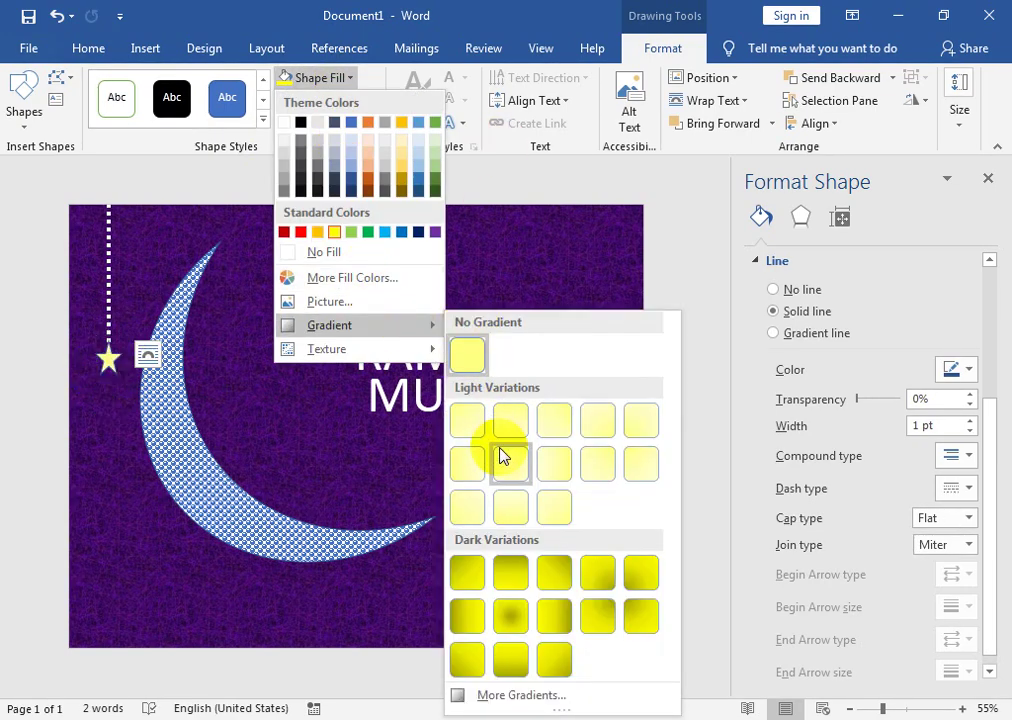
pyautogui.click(553, 507)
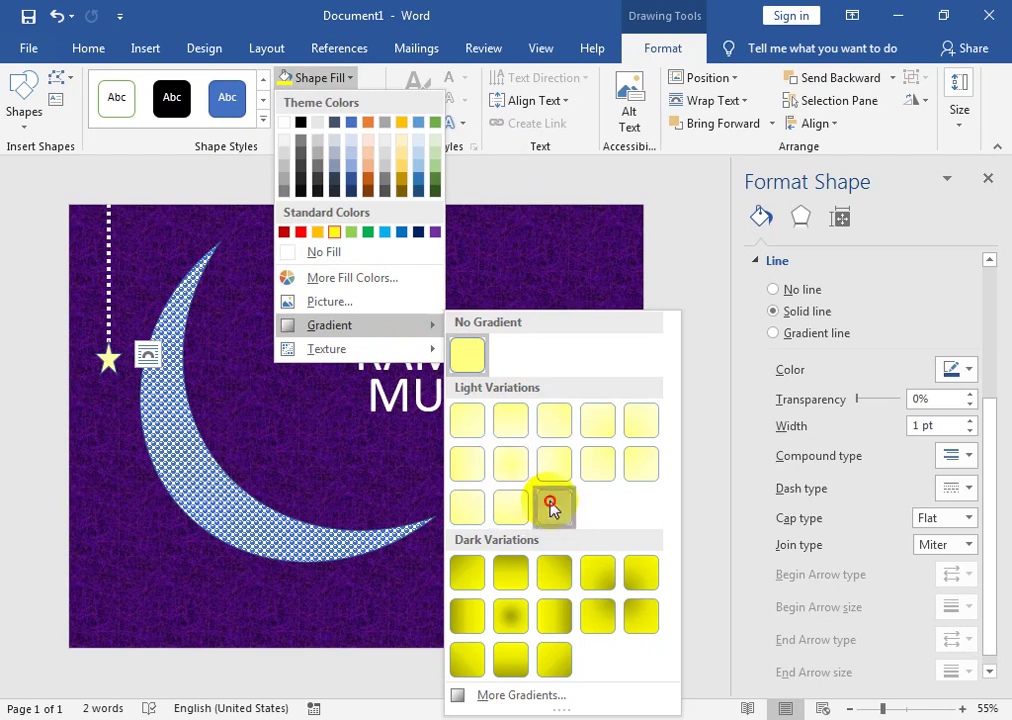
pyautogui.click(331, 100)
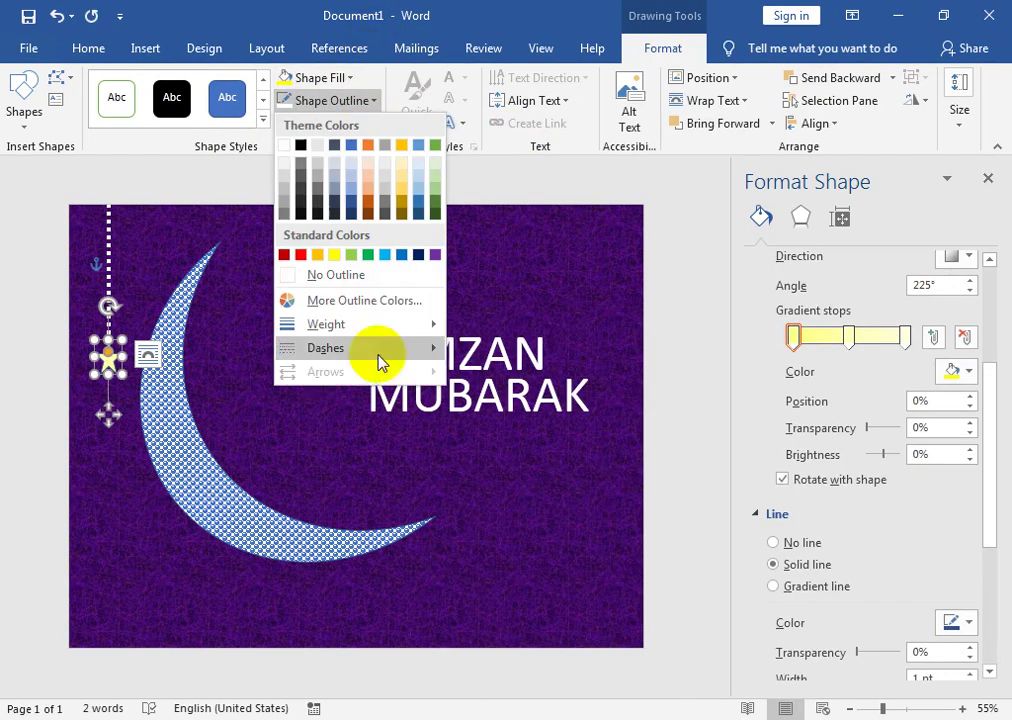
pyautogui.click(340, 280)
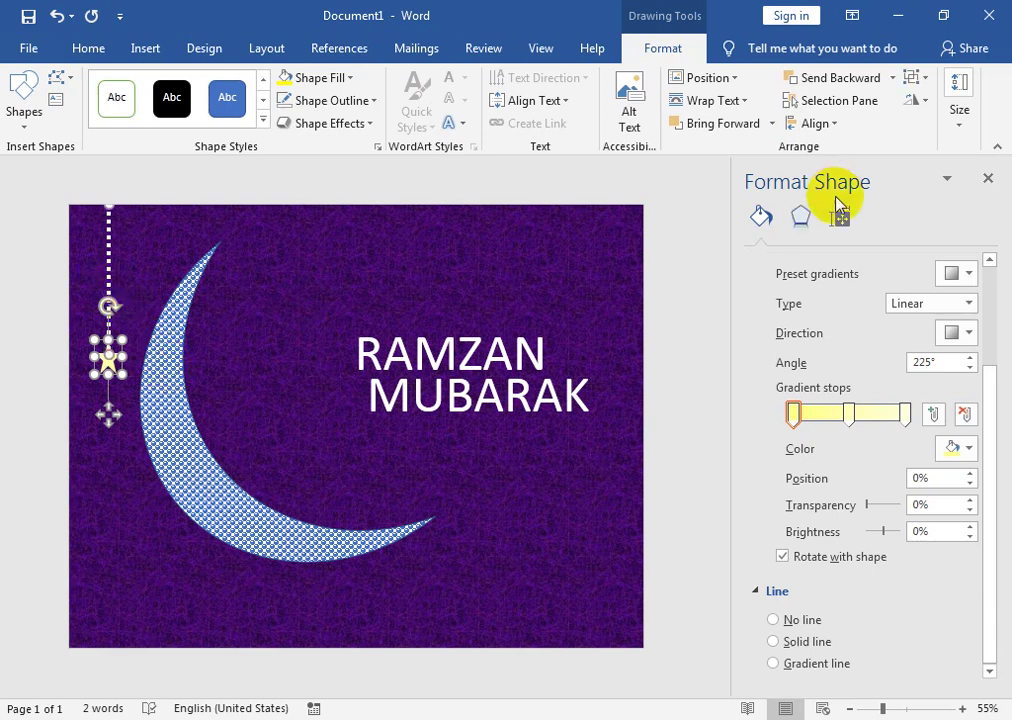
pyautogui.click(913, 78)
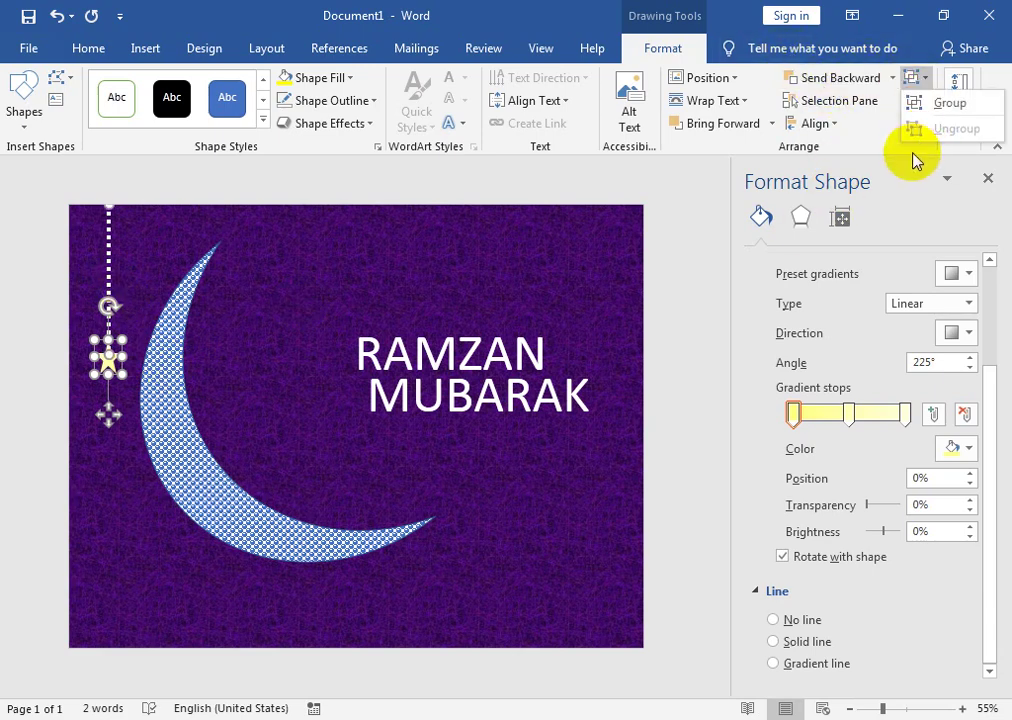
pyautogui.click(948, 103)
# Step: Place copies of the hanging star near the crescent, at the right edge, and lower left
pyautogui.moveTo(113, 310)
pyautogui.mouseDown()
pyautogui.moveTo(260, 308)
pyautogui.moveTo(257, 251)
pyautogui.moveTo(326, 281)
pyautogui.mouseUp()
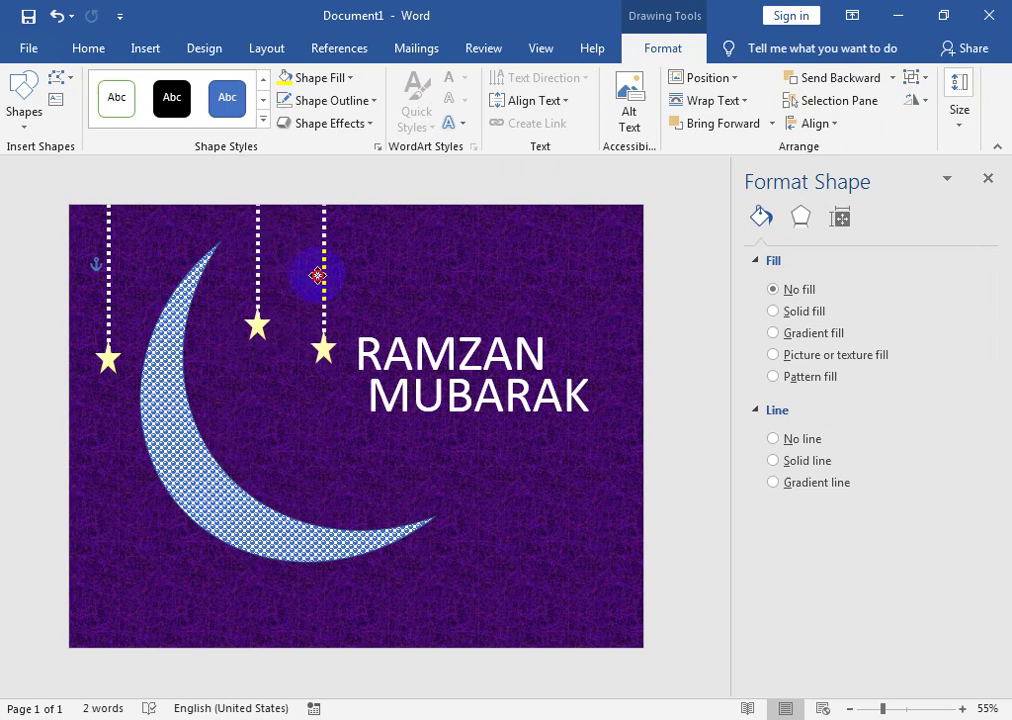
pyautogui.moveTo(411, 279); pyautogui.dragTo(580, 278)
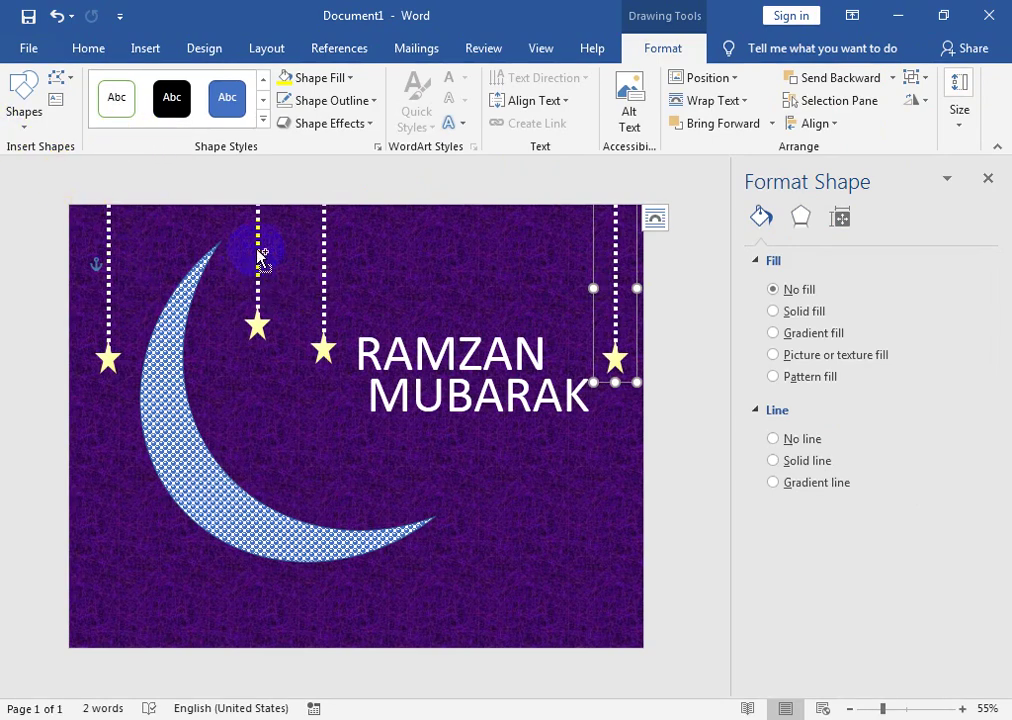
pyautogui.click(178, 497)
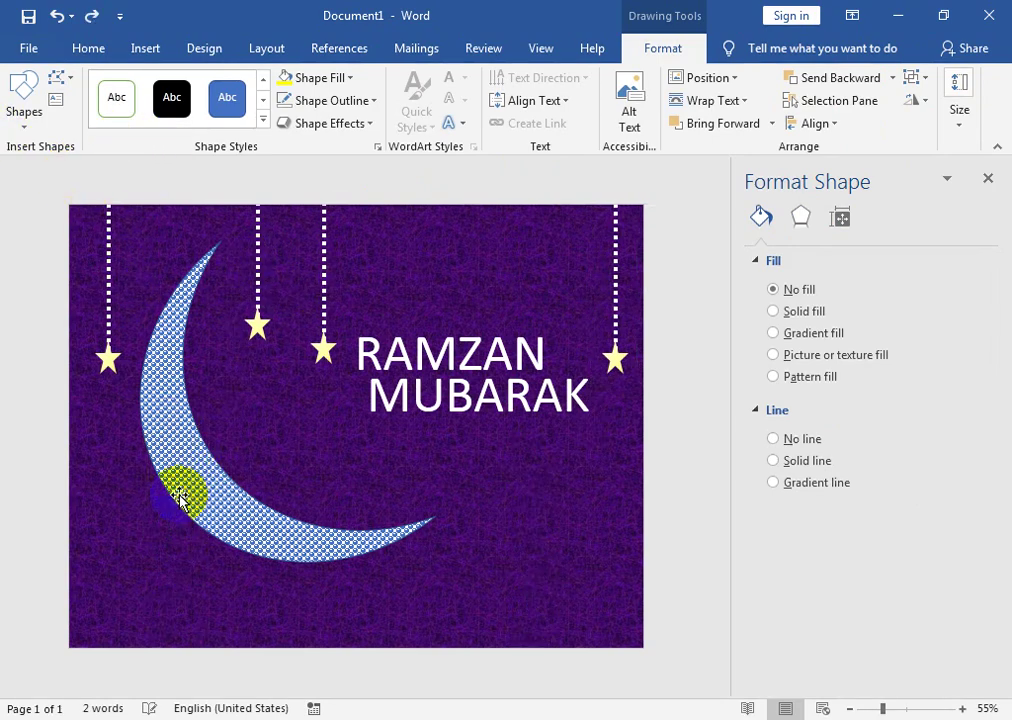
pyautogui.click(250, 320)
pyautogui.click(258, 300)
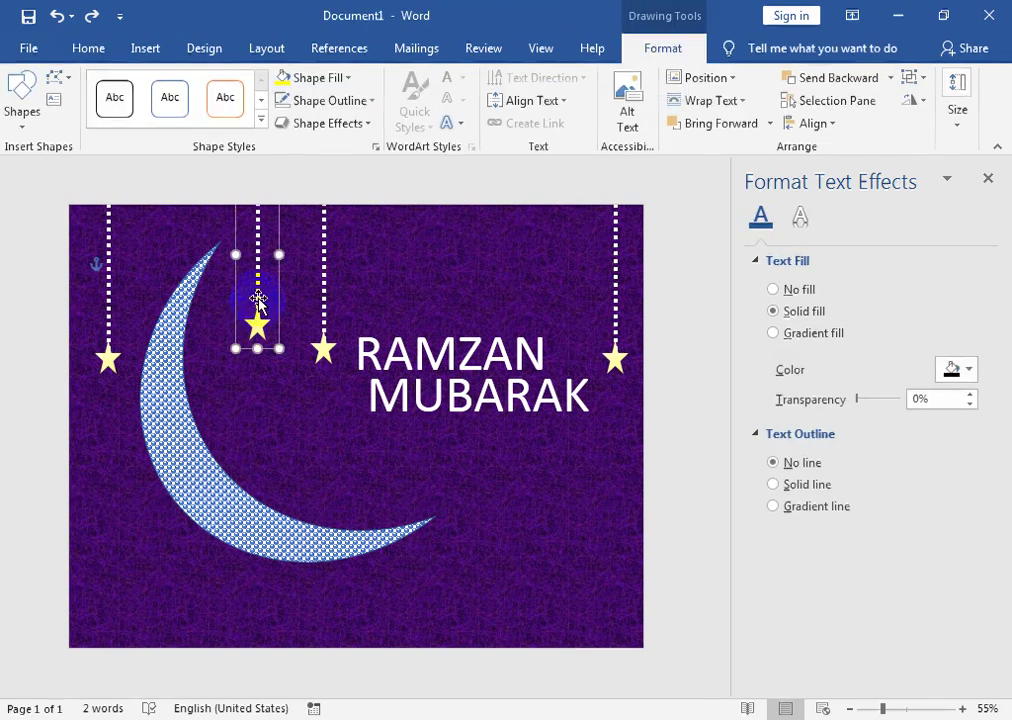
pyautogui.moveTo(258, 300); pyautogui.dragTo(155, 558)
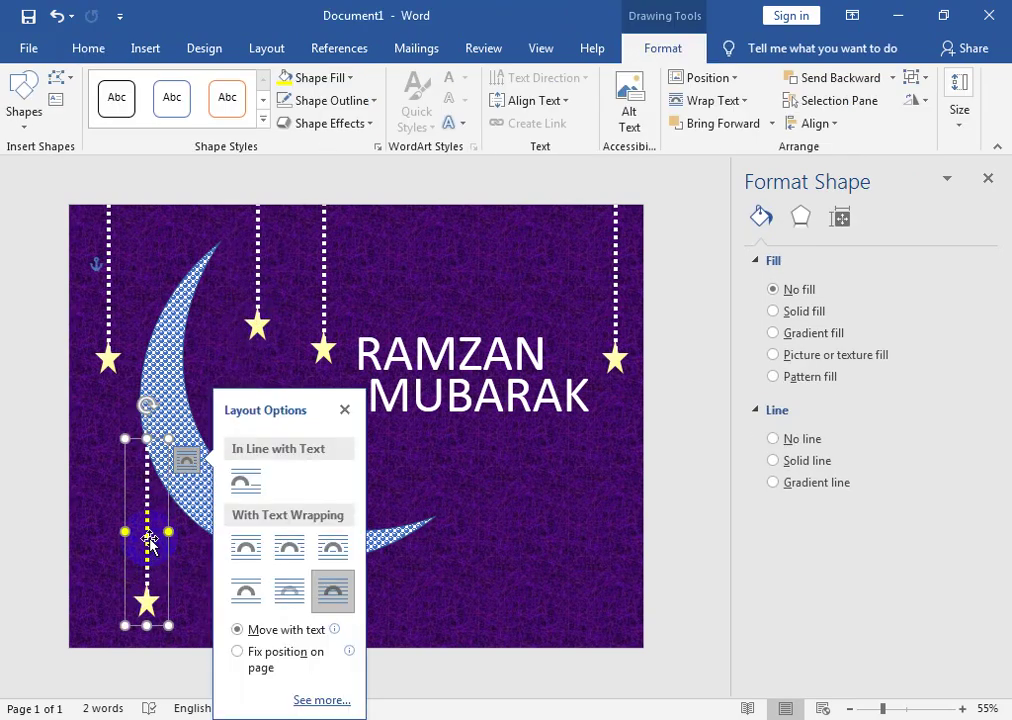
# Step: Undo a stray star-line copy, then copy the left hanging star to beneath the moon
pyautogui.click(143, 505)
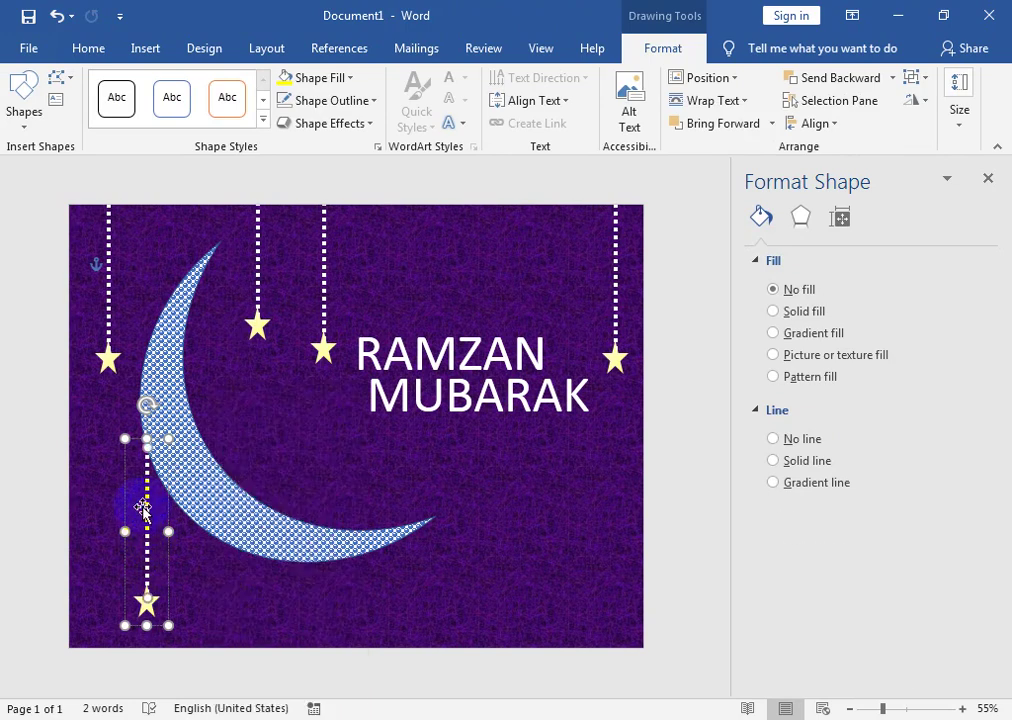
pyautogui.click(147, 515)
pyautogui.moveTo(150, 519)
pyautogui.mouseDown()
pyautogui.moveTo(383, 555)
pyautogui.moveTo(395, 566)
pyautogui.mouseUp()
pyautogui.hotkey('ctrl', 'z')
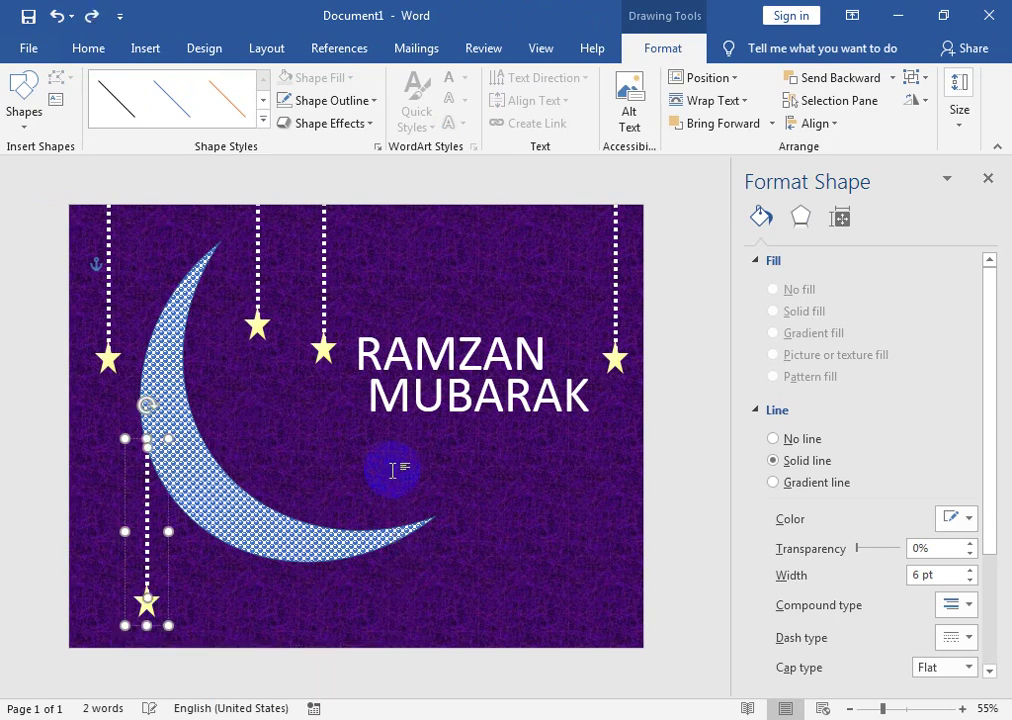
pyautogui.click(113, 497)
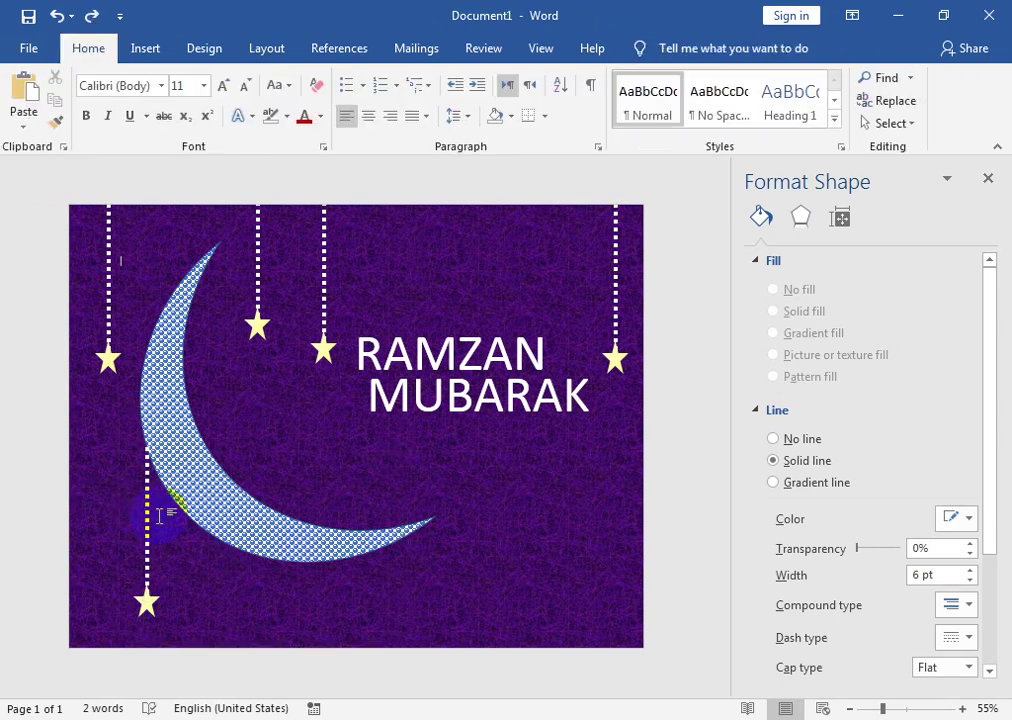
pyautogui.click(147, 507)
pyautogui.click(147, 507)
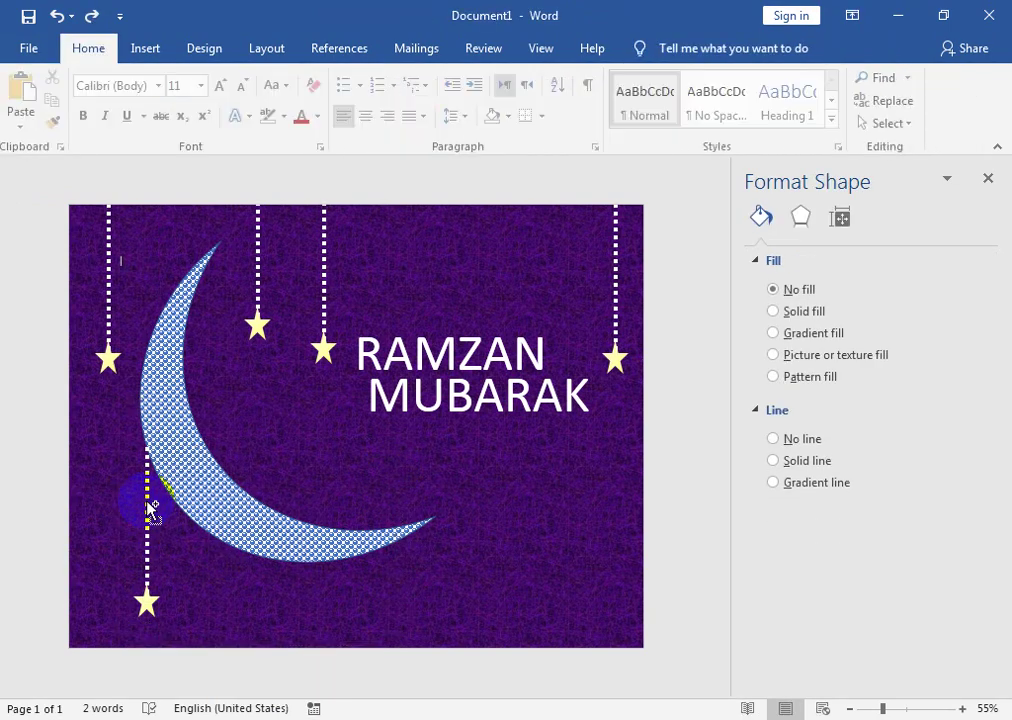
pyautogui.moveTo(148, 507)
pyautogui.mouseDown()
pyautogui.moveTo(403, 488)
pyautogui.moveTo(403, 540)
pyautogui.moveTo(413, 548)
pyautogui.moveTo(231, 553)
pyautogui.moveTo(290, 565)
pyautogui.moveTo(296, 594)
pyautogui.moveTo(316, 563)
pyautogui.mouseUp()
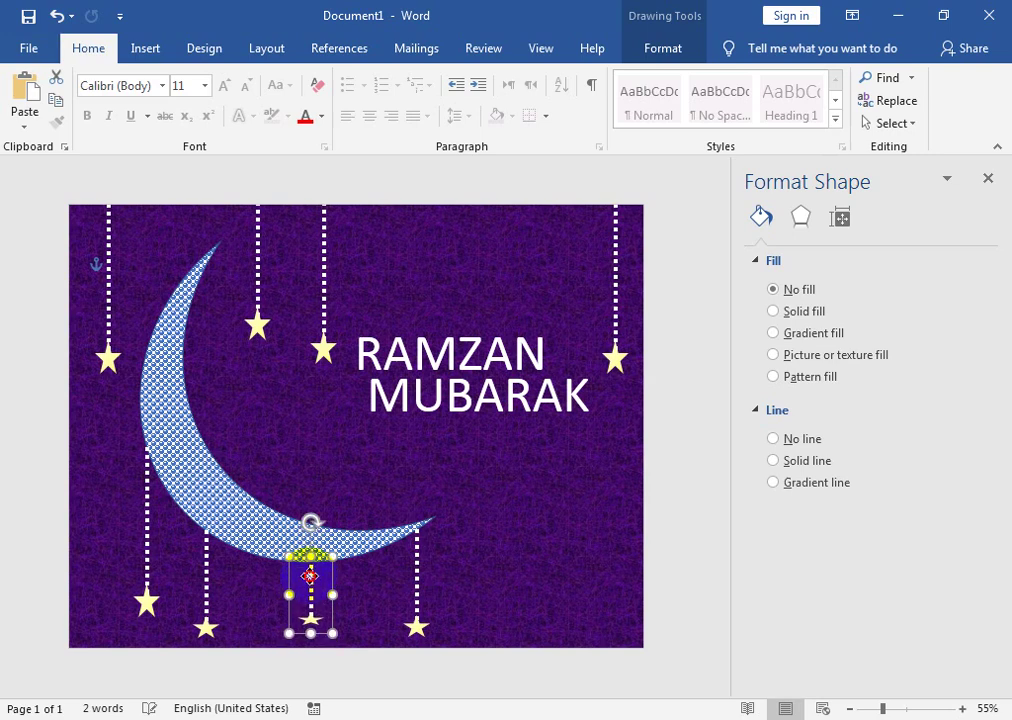
# Step: Nudge the copied dotted-line star into place just beneath the moon's lower curve
pyautogui.moveTo(320, 594); pyautogui.dragTo(316, 594)
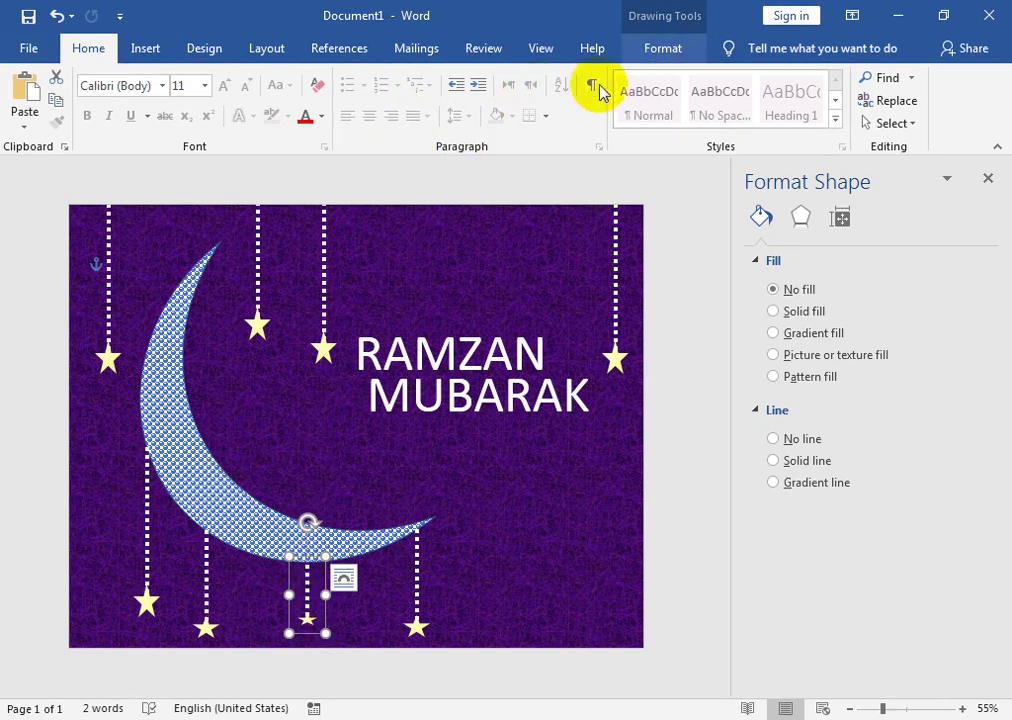
pyautogui.click(663, 48)
# Step: Give the middle star line a glow, then apply a blue glow to the lower star lines
pyautogui.click(333, 123)
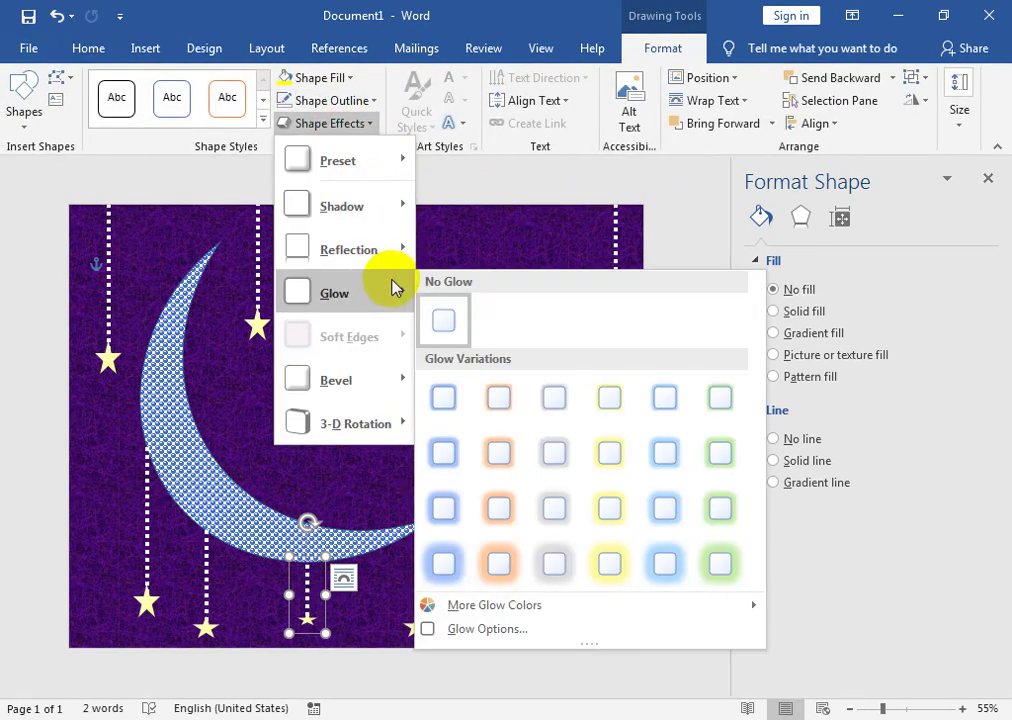
pyautogui.moveTo(334, 293)
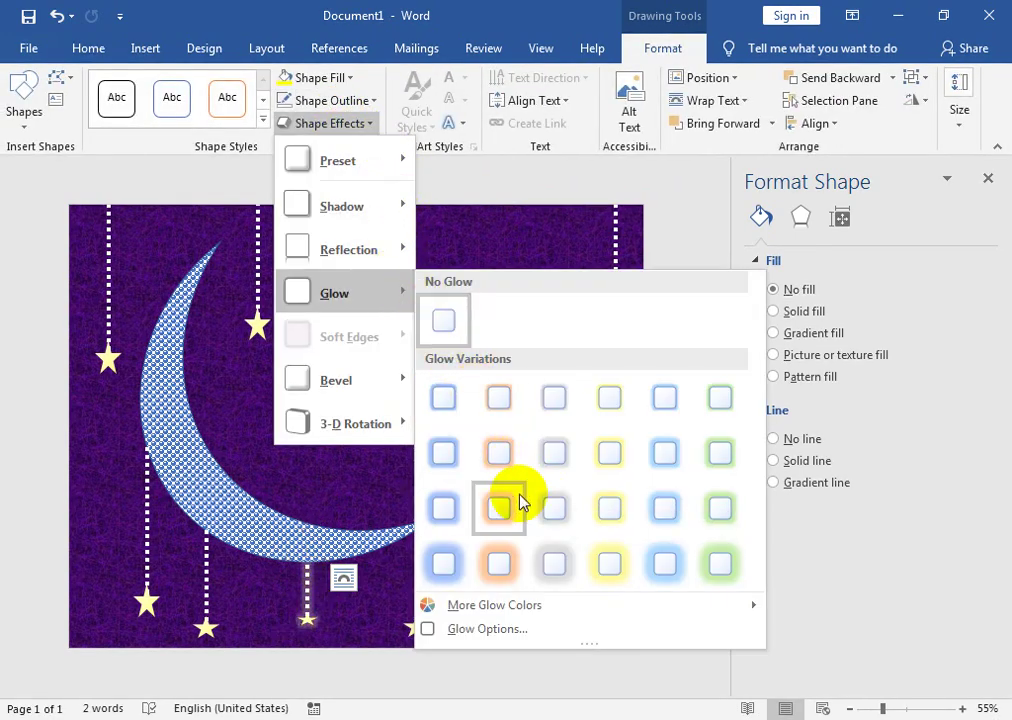
pyautogui.click(505, 505)
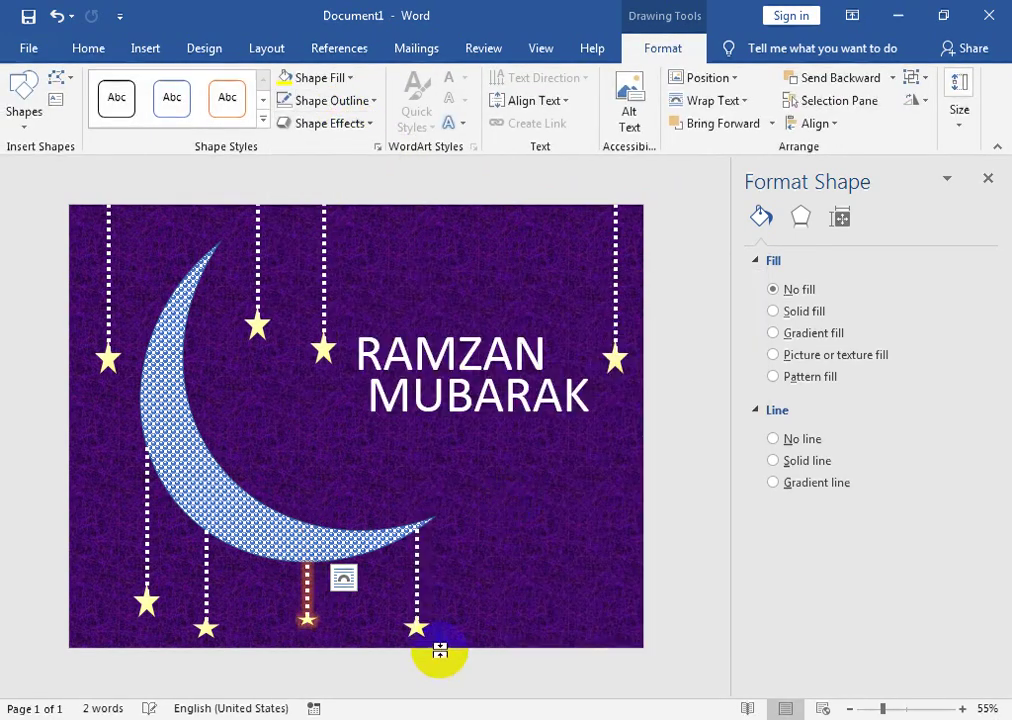
pyautogui.keyDown('shift'); pyautogui.click(417, 594); pyautogui.keyUp('shift')
pyautogui.keyDown('shift'); pyautogui.click(208, 575); pyautogui.keyUp('shift')
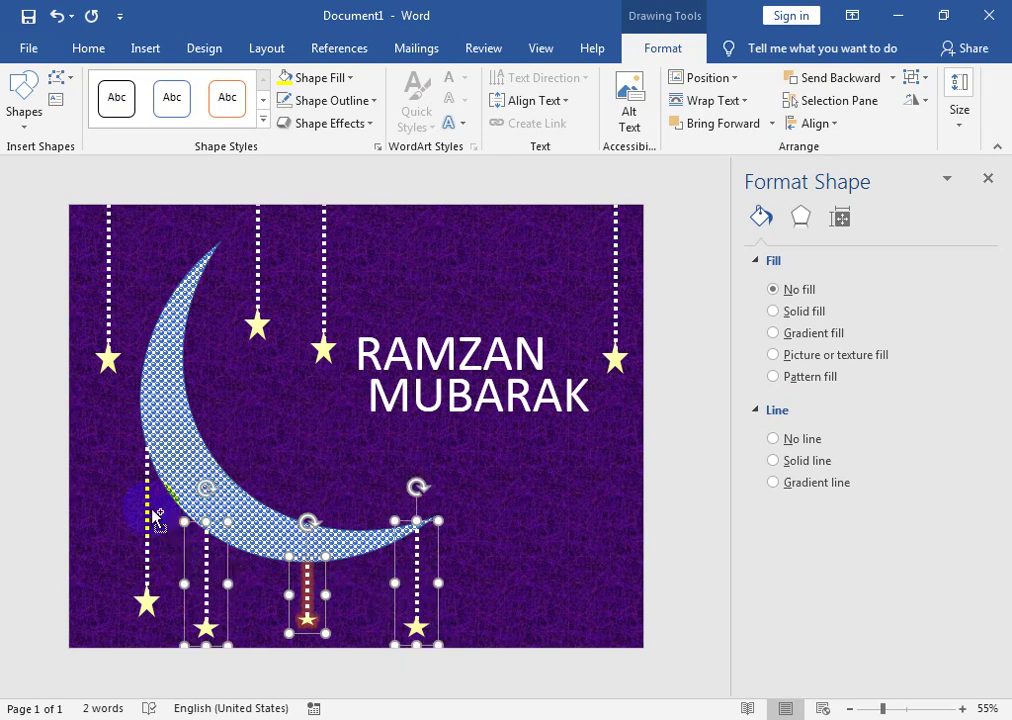
pyautogui.keyDown('shift'); pyautogui.click(147, 450); pyautogui.keyUp('shift')
pyautogui.click(368, 124)
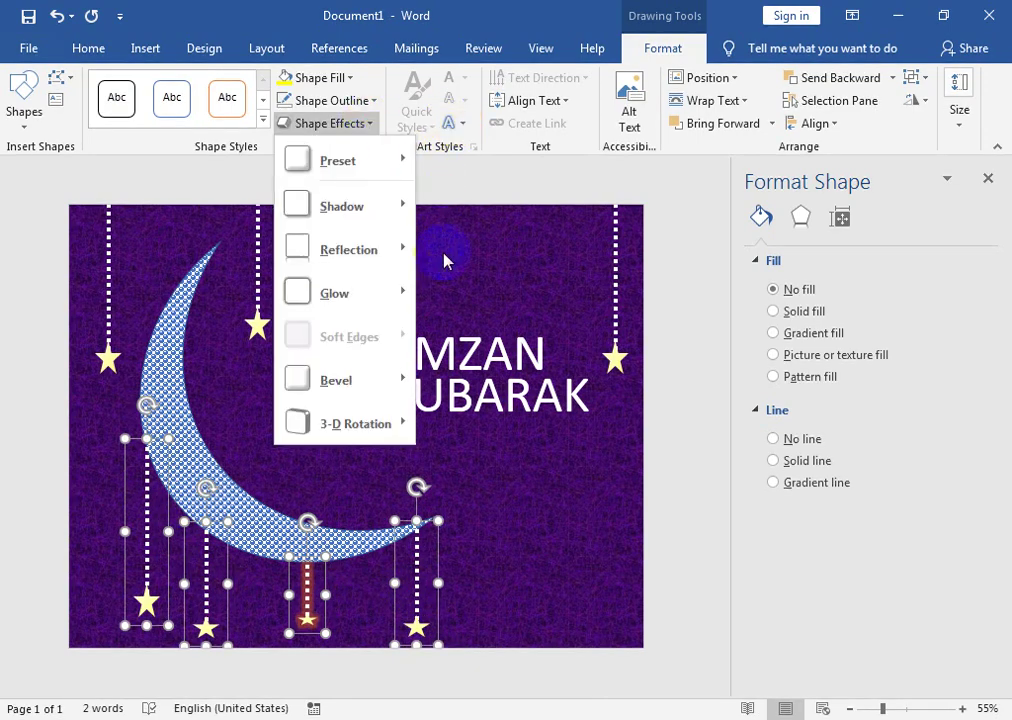
pyautogui.moveTo(334, 293)
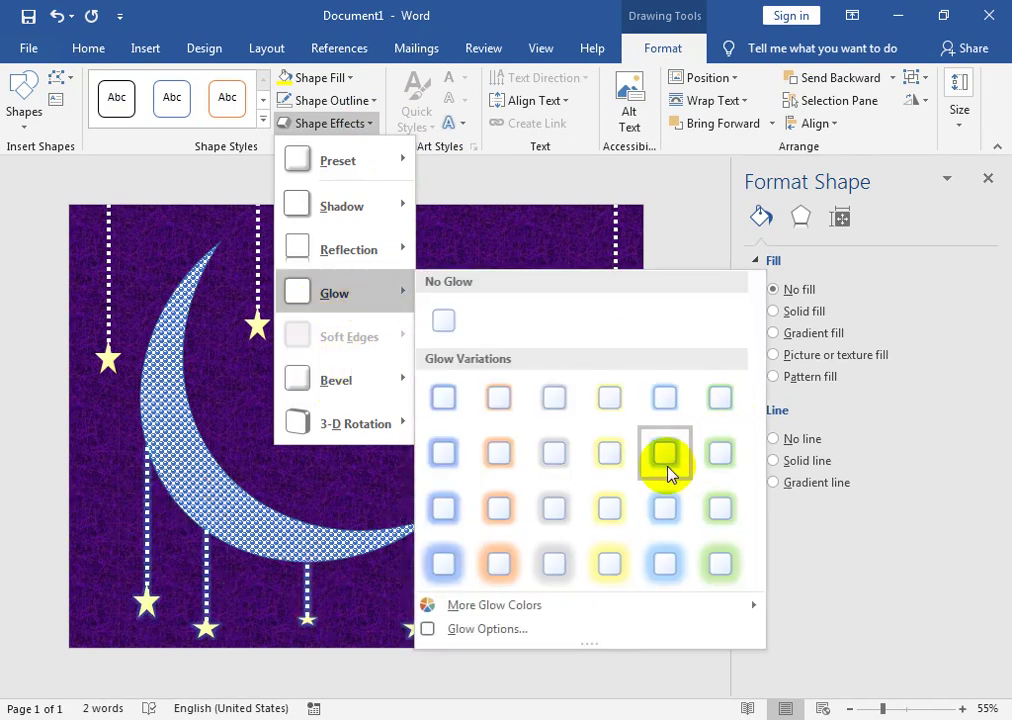
pyautogui.click(645, 444)
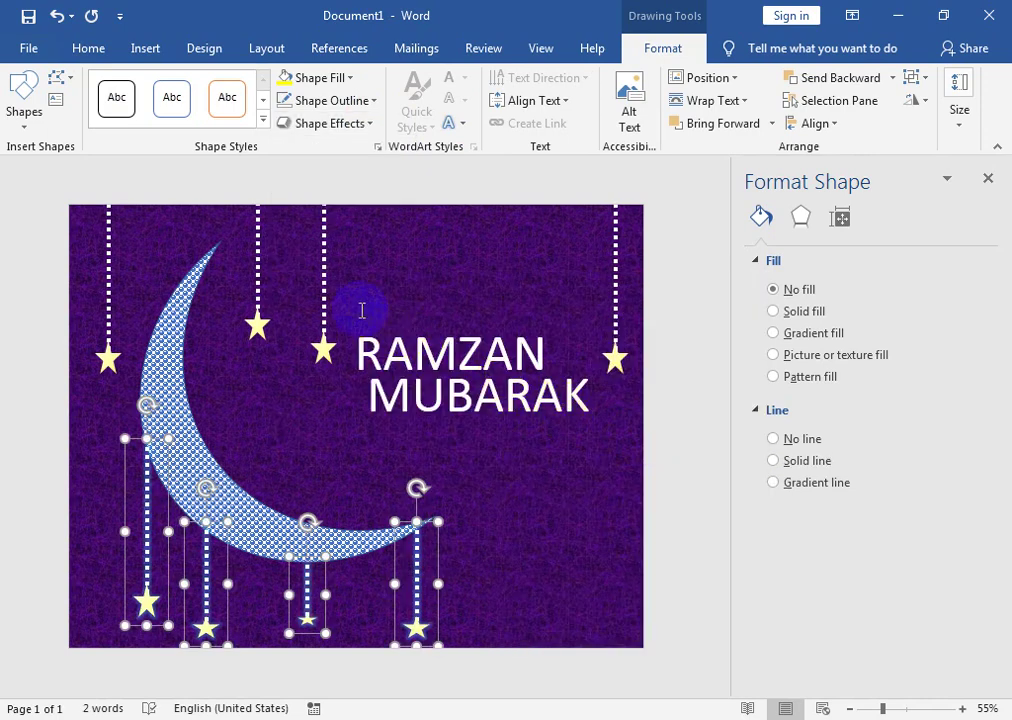
# Step: Apply a yellow glow to the two upper stars hanging beside RAMZAN
pyautogui.click(303, 288)
pyautogui.keyDown('shift'); pyautogui.click(257, 262); pyautogui.keyUp('shift')
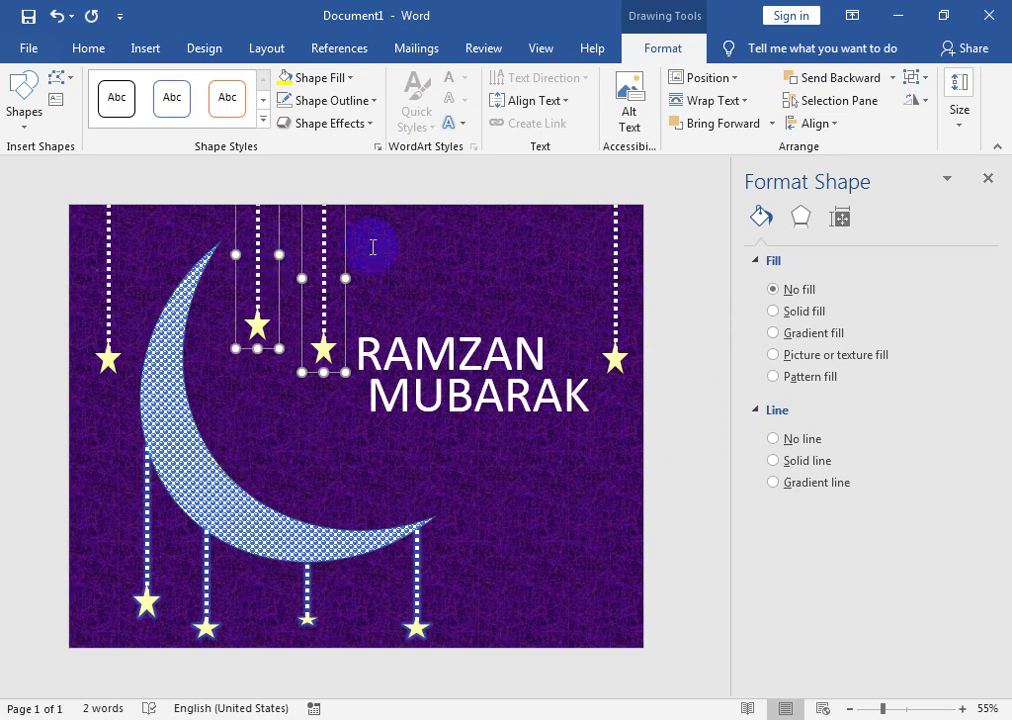
pyautogui.click(355, 125)
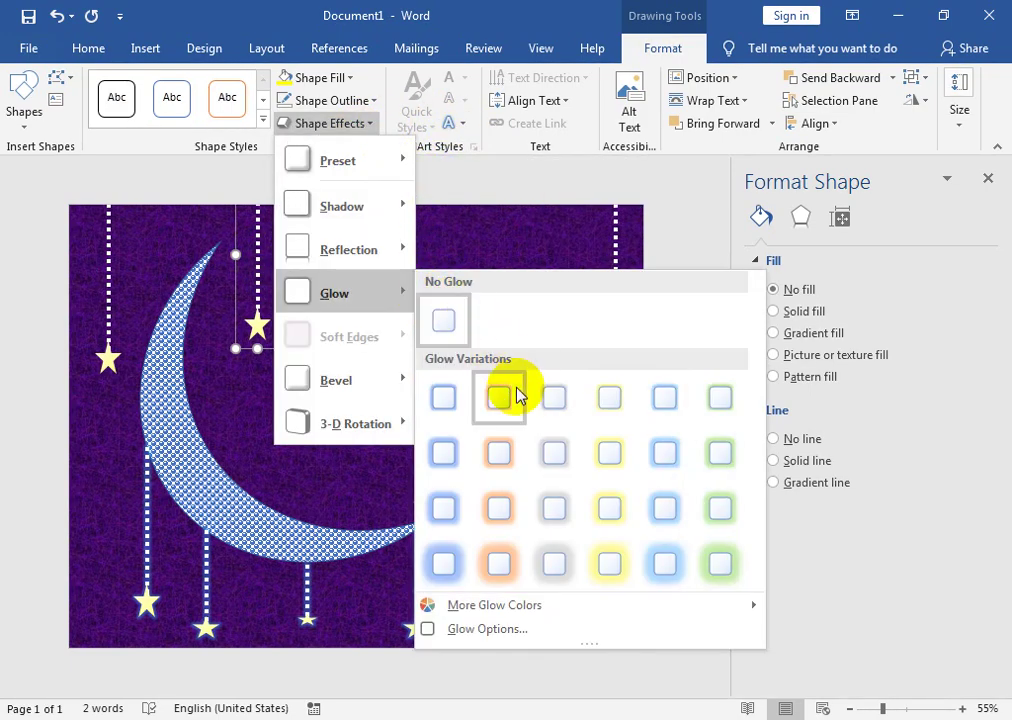
pyautogui.moveTo(335, 293)
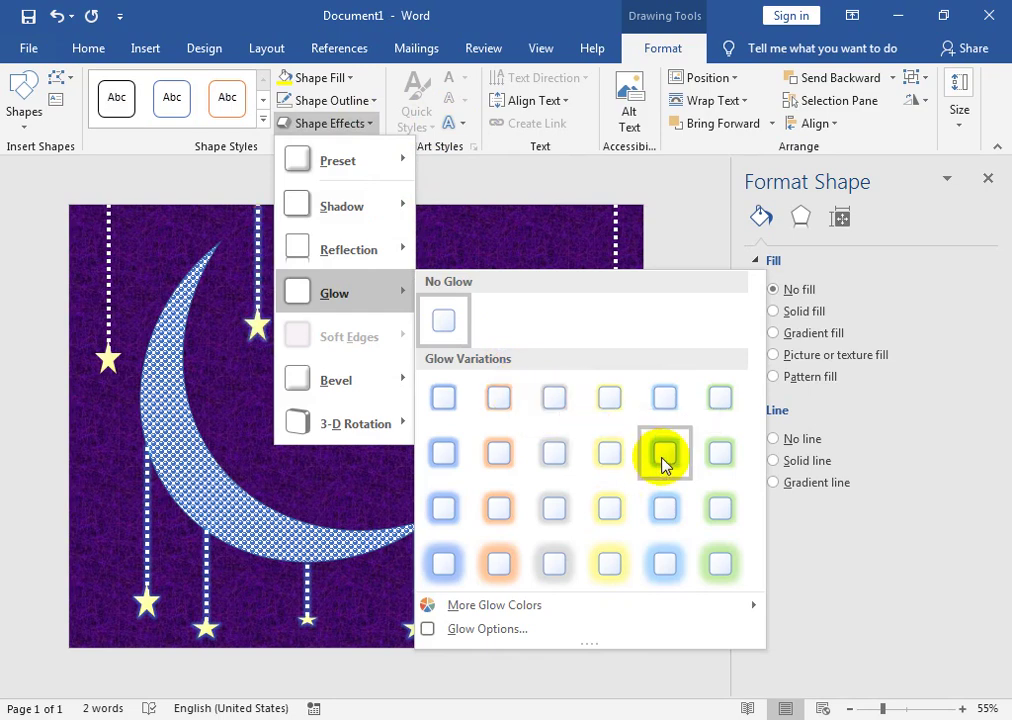
pyautogui.click(631, 452)
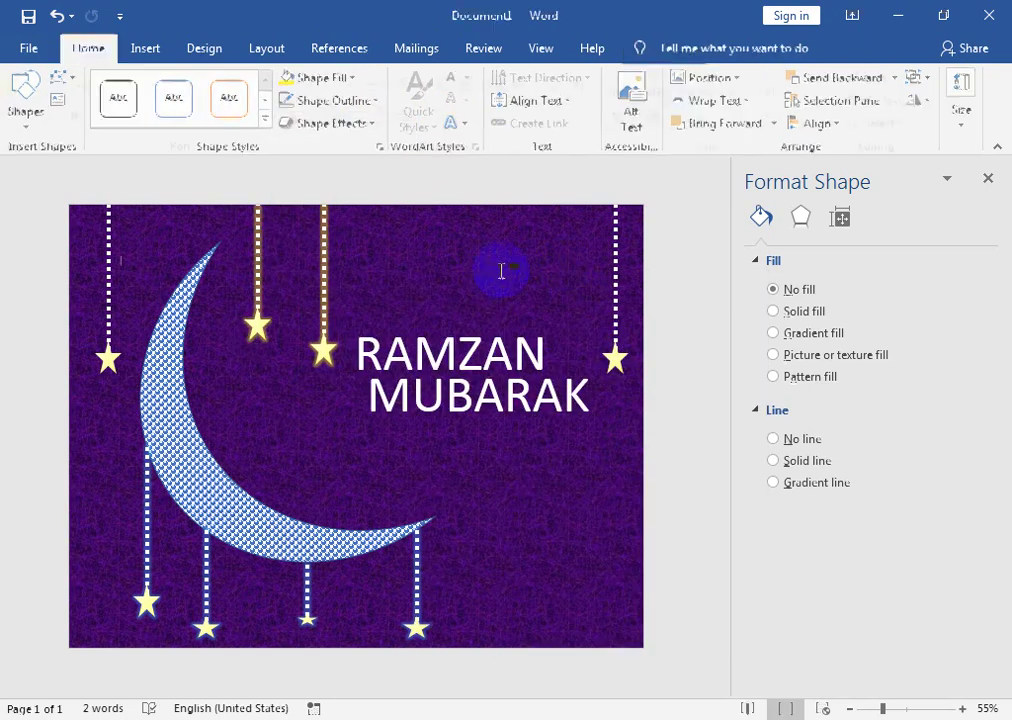
# Step: Check the moon and RAMZAN MUBARAK text box, then clear the selection
pyautogui.click(499, 268)
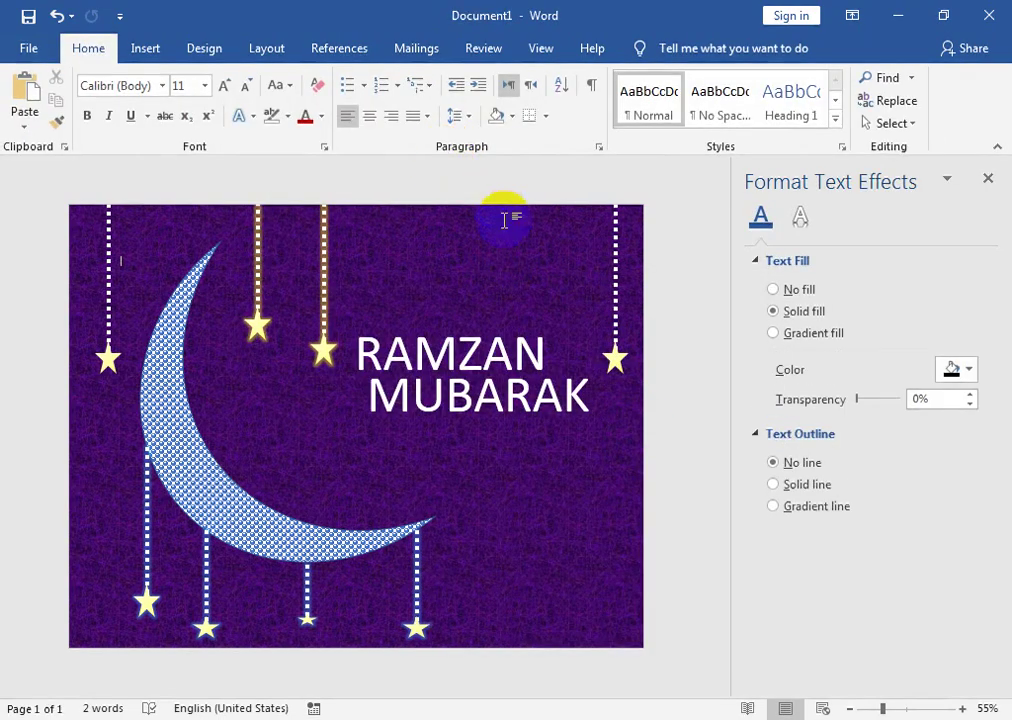
pyautogui.click(375, 541)
pyautogui.click(400, 352)
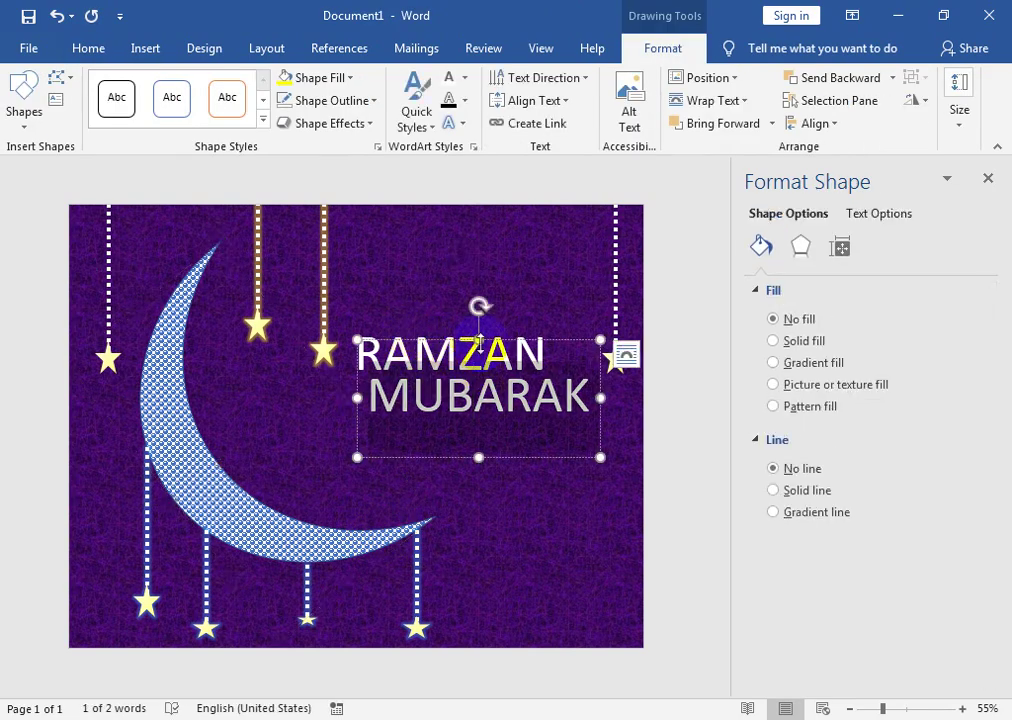
pyautogui.click(517, 503)
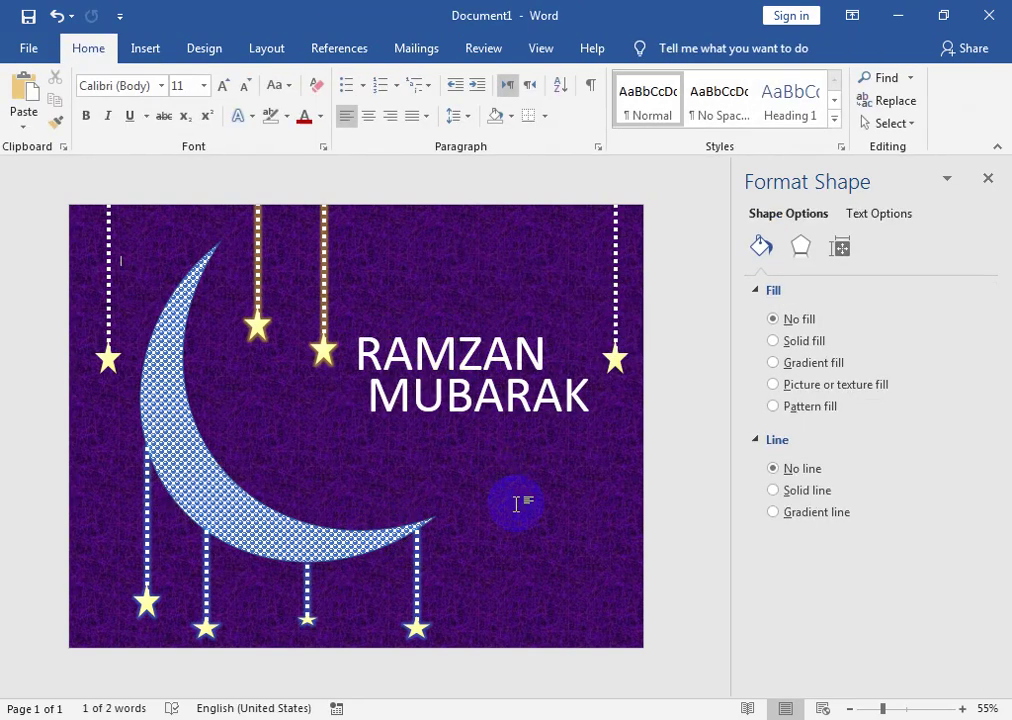
pyautogui.click(524, 449)
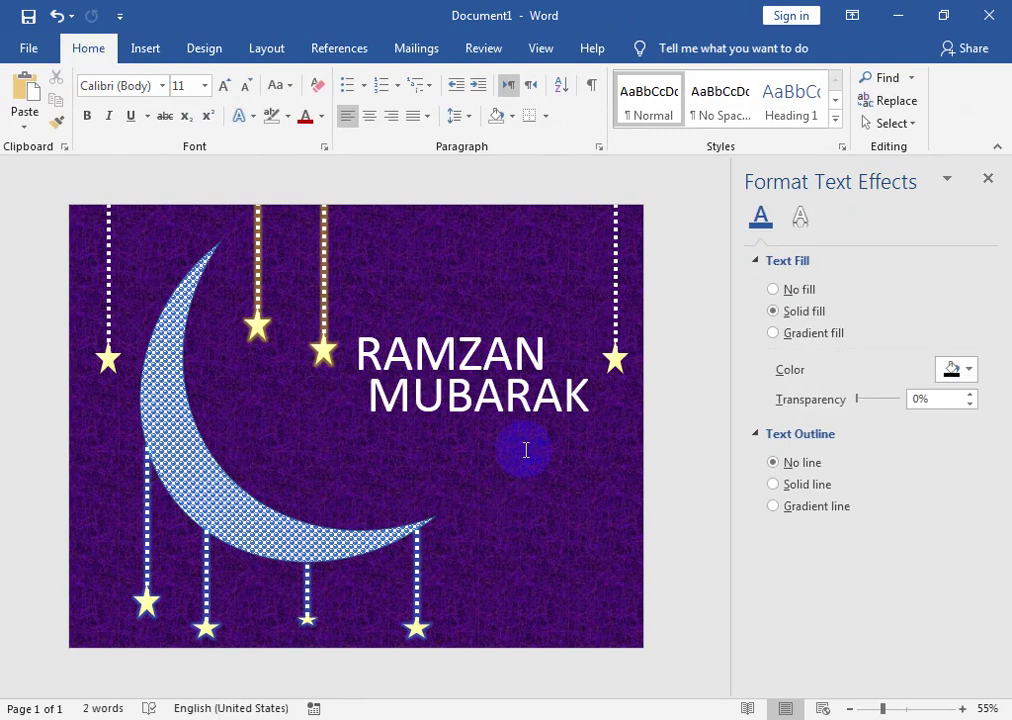
pyautogui.hotkey('alt', 'n')
# Step: Draw a rectangle below the greeting on the right and make it hold text
pyautogui.click(160, 124)
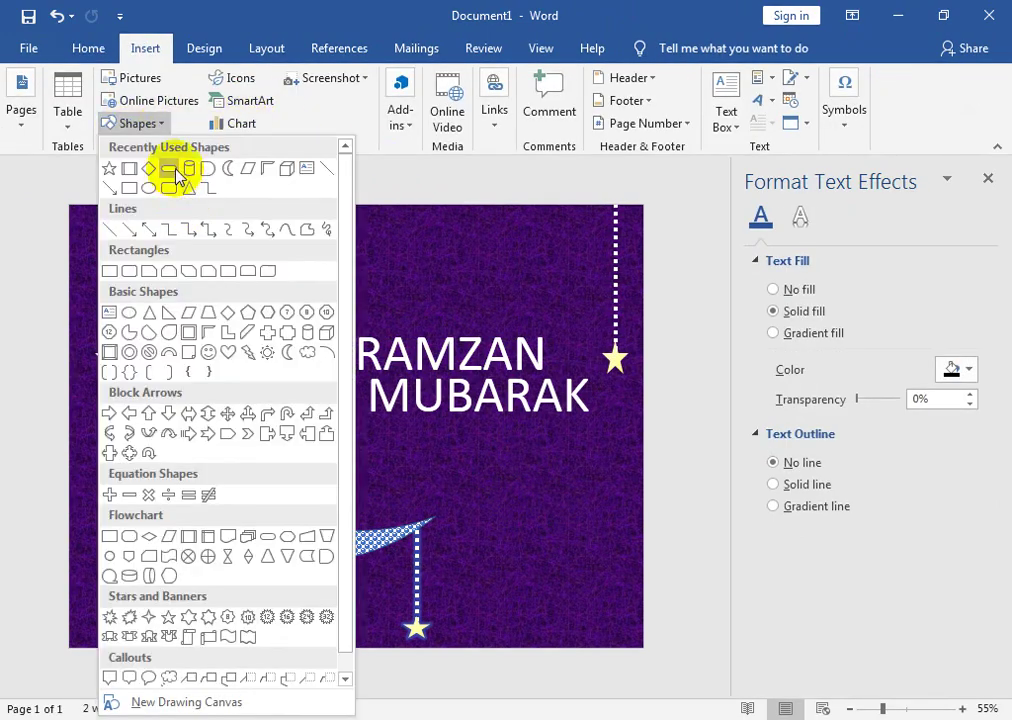
pyautogui.click(109, 270)
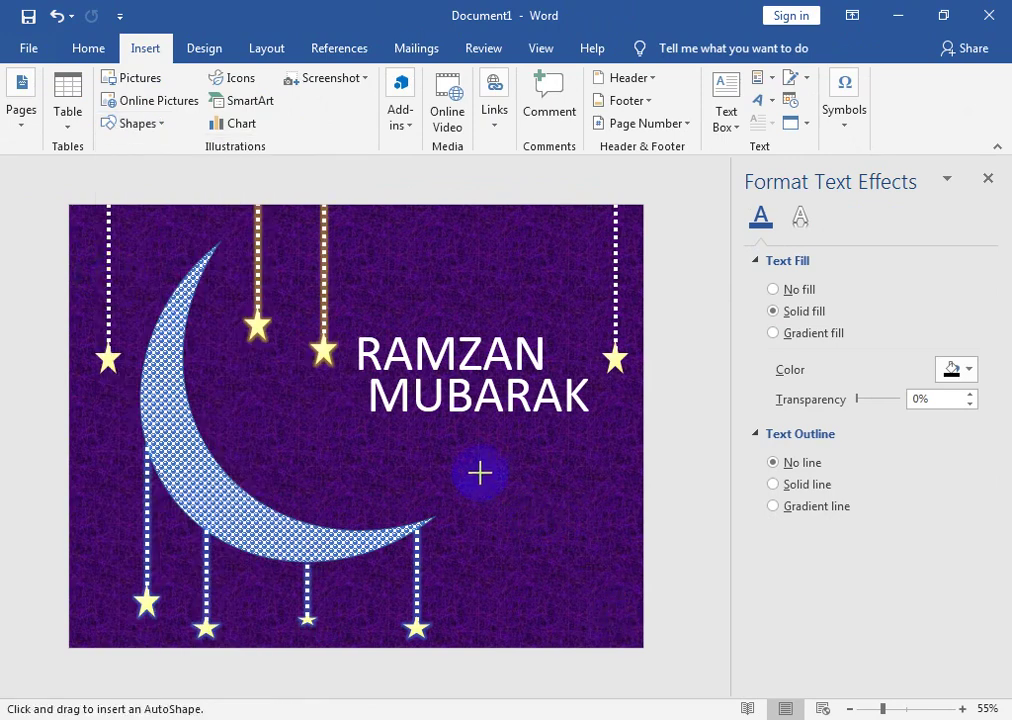
pyautogui.moveTo(435, 437); pyautogui.dragTo(607, 606)
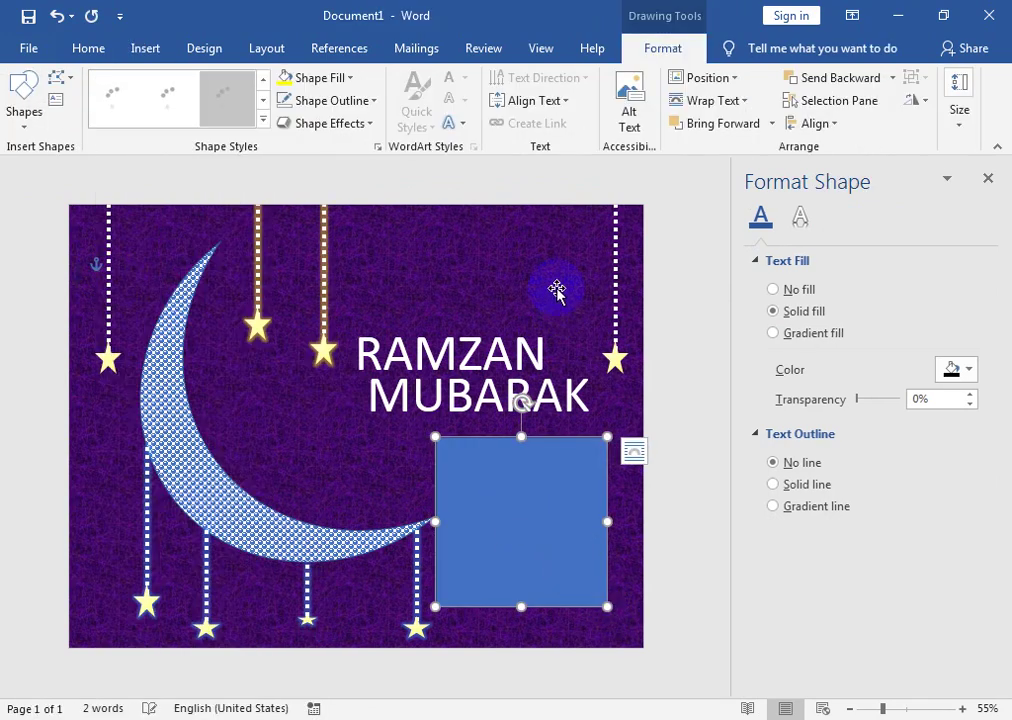
pyautogui.rightClick(556, 290)
pyautogui.click(567, 223)
pyautogui.write('MAY YOU BE BELESSED WITH')
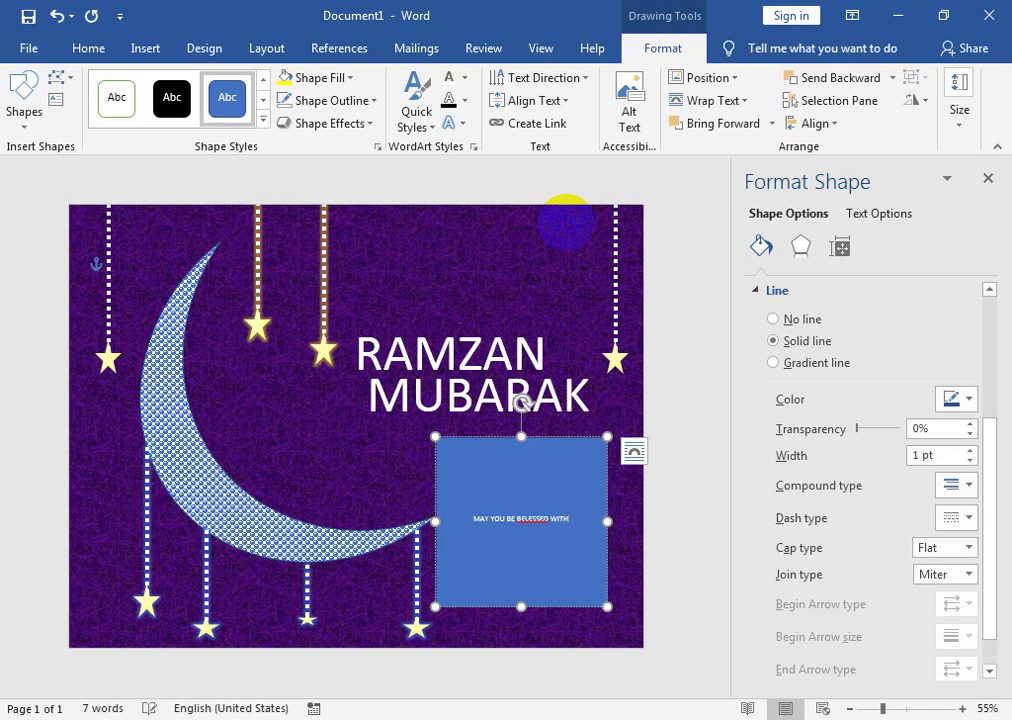
# Step: Type the wish text, correcting BELESSED to BLESSED and fixing the spelling of PROSPERITY
pyautogui.press('Return')
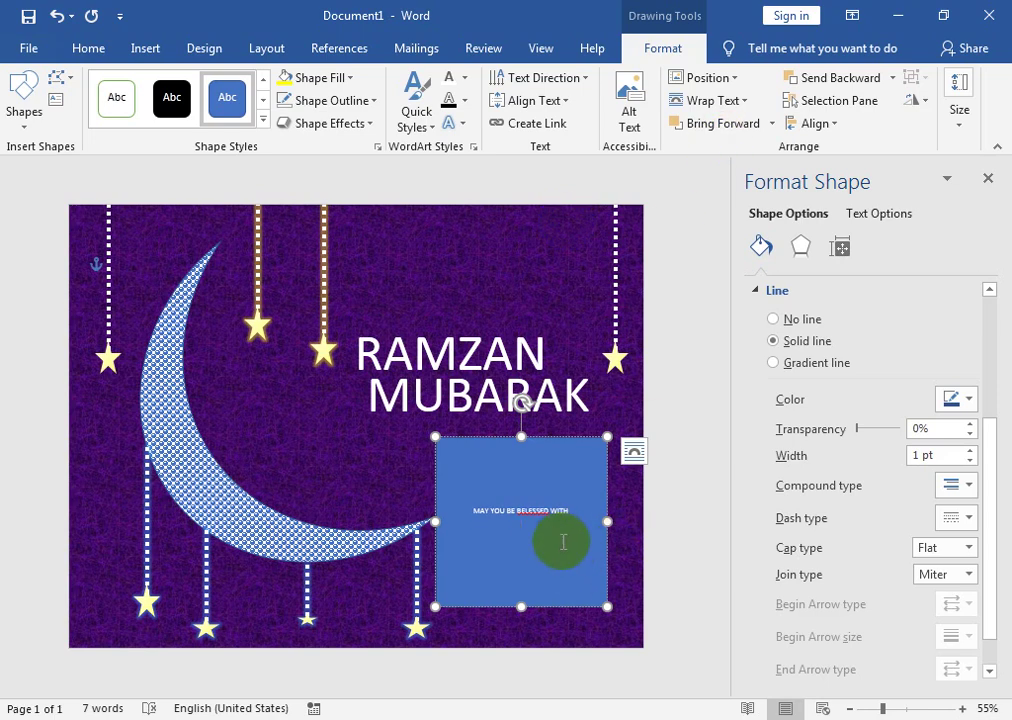
pyautogui.rightClick(537, 505)
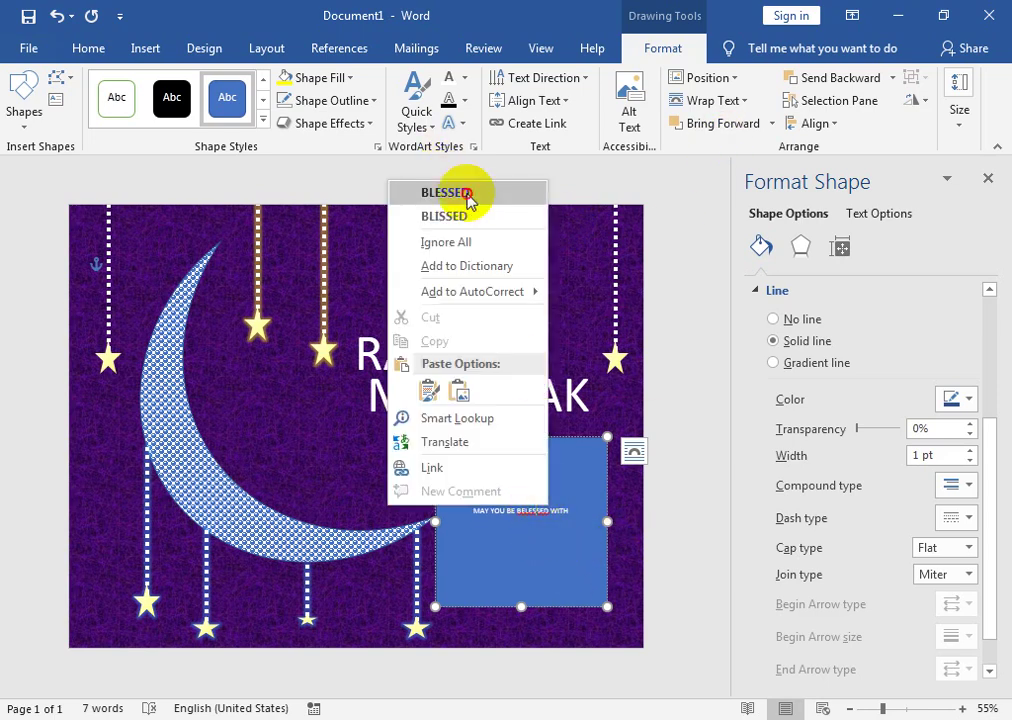
pyautogui.click(462, 191)
pyautogui.press('Return')
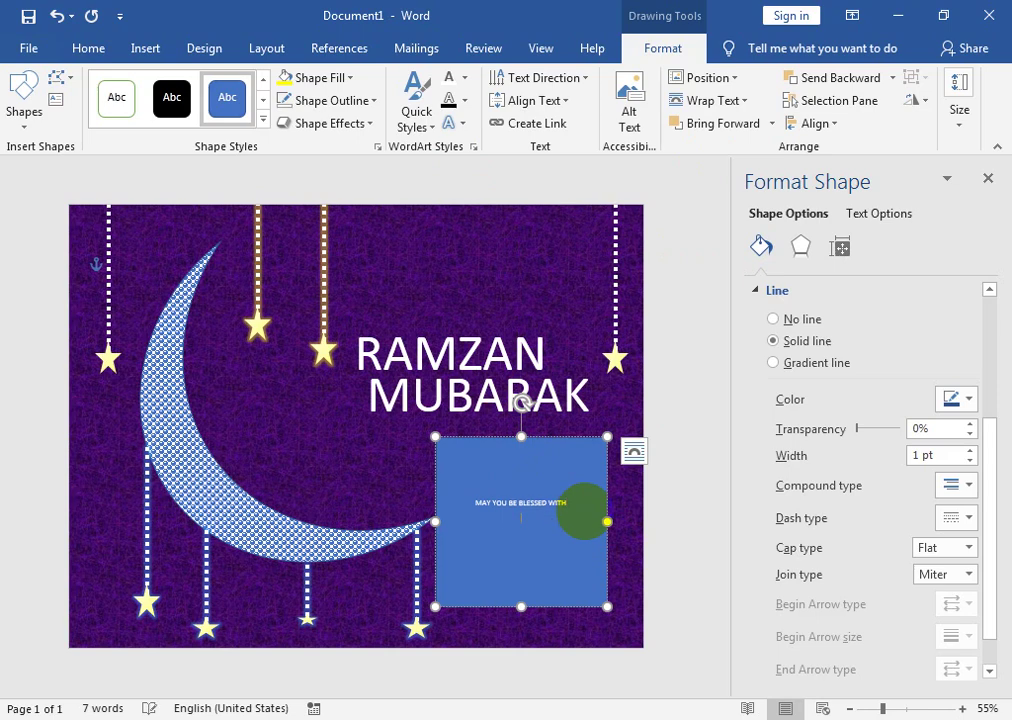
pyautogui.write('GOOD H')
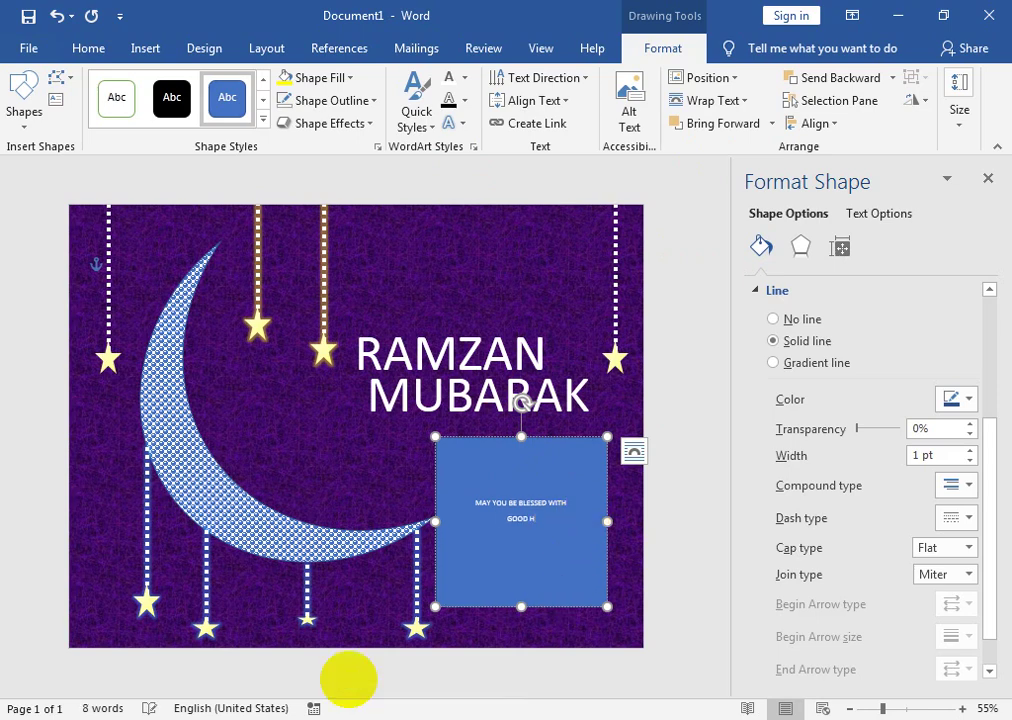
pyautogui.write('EALTH AND PROSPERITY!')
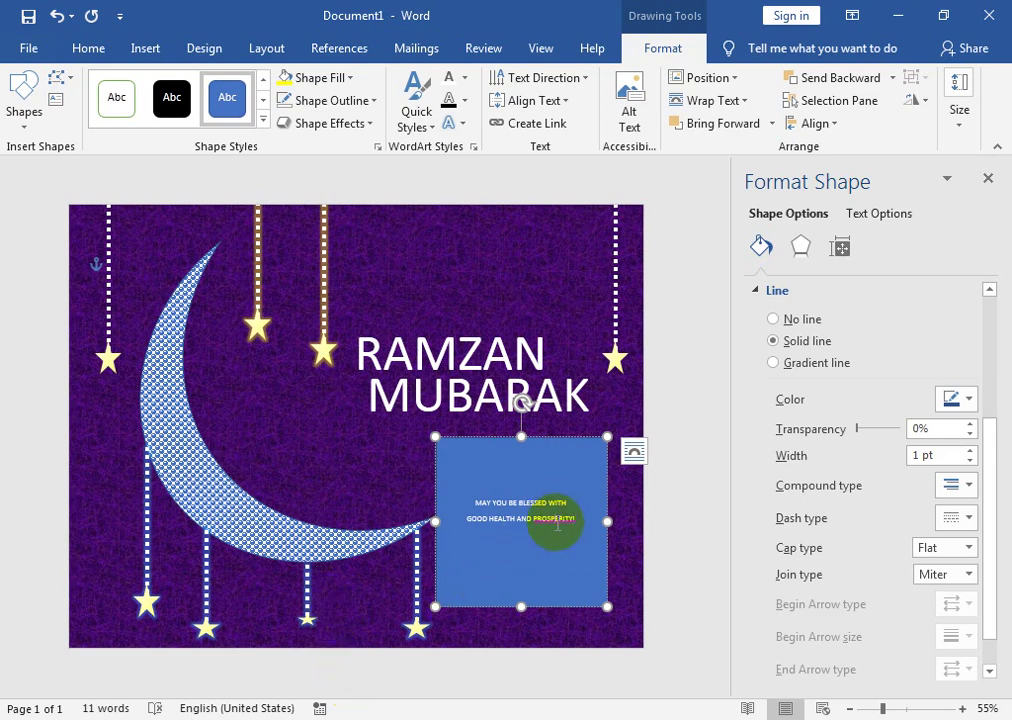
pyautogui.rightClick(553, 517)
pyautogui.click(531, 201)
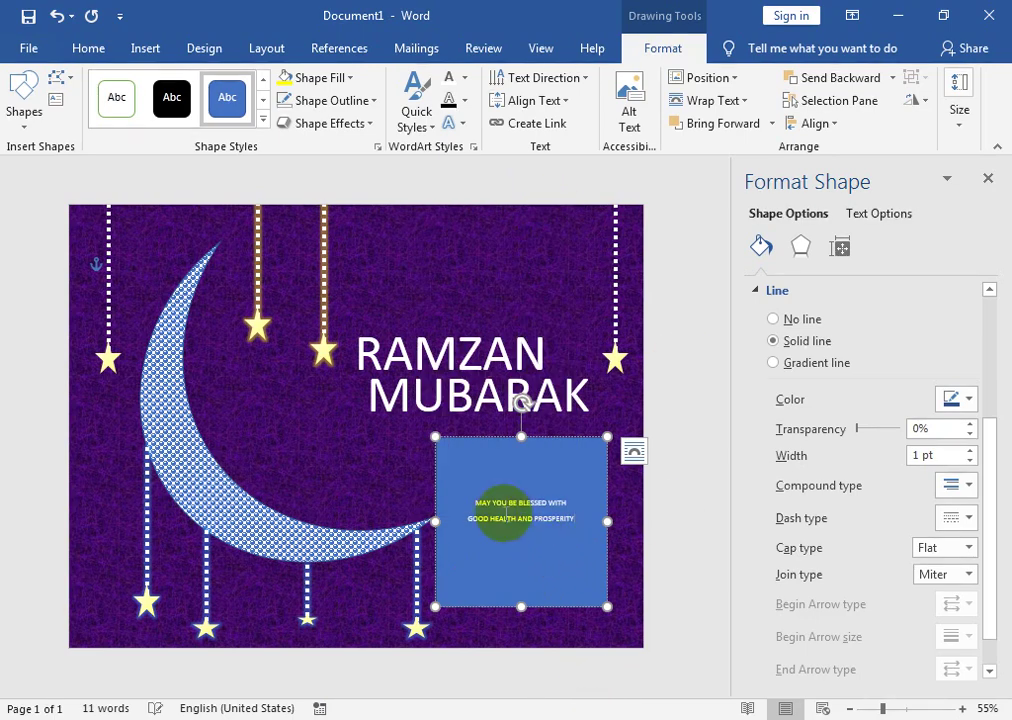
# Step: Grow the greeting text to size 20 and enlarge its box up and left
pyautogui.moveTo(472, 493); pyautogui.dragTo(585, 520)
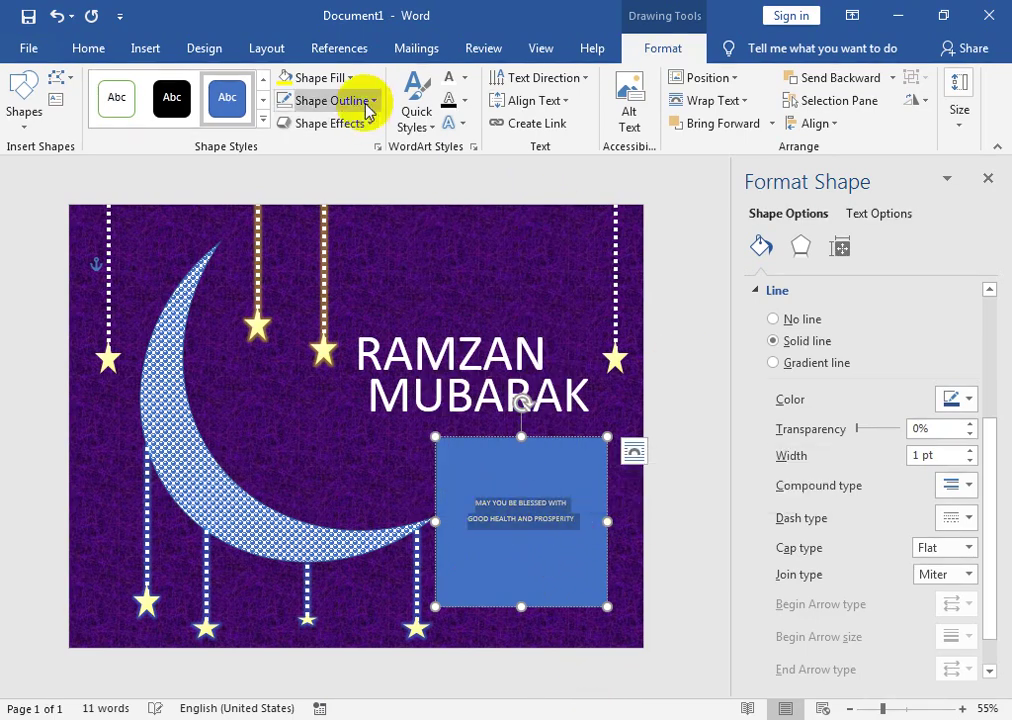
pyautogui.click(88, 48)
pyautogui.click(226, 87)
pyautogui.click(226, 87)
pyautogui.click(226, 87)
pyautogui.moveTo(435, 437); pyautogui.dragTo(388, 383)
pyautogui.click(223, 87)
pyautogui.click(223, 87)
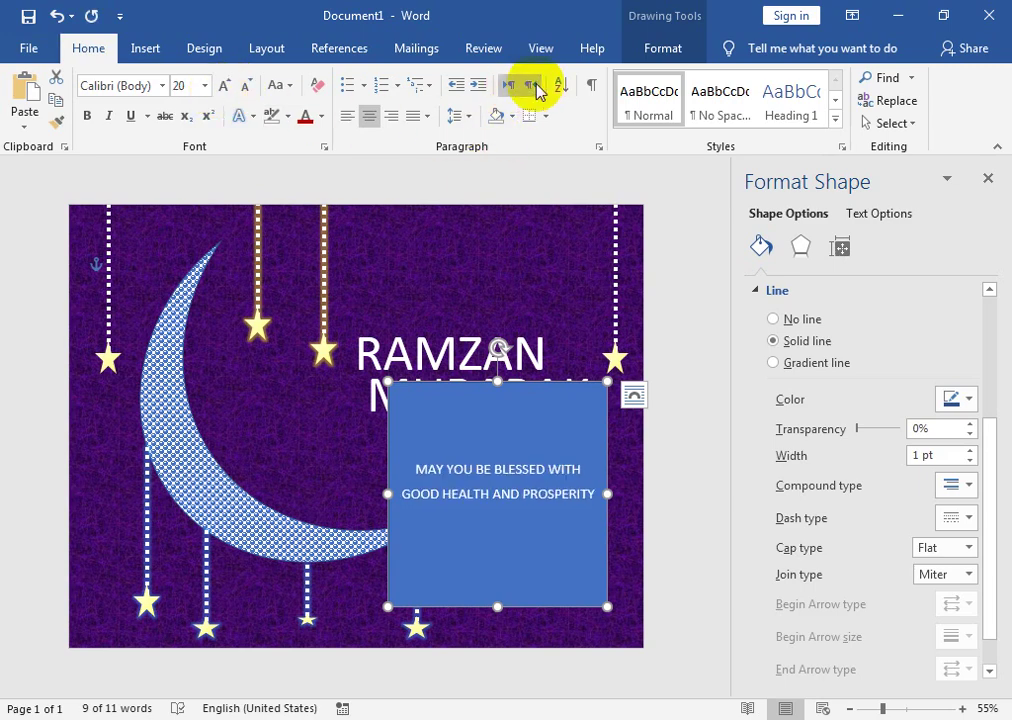
# Step: Set the greeting box's fill to No Fill so the purple page shows through
pyautogui.scroll(-8, 355, 86)
pyautogui.click(348, 78)
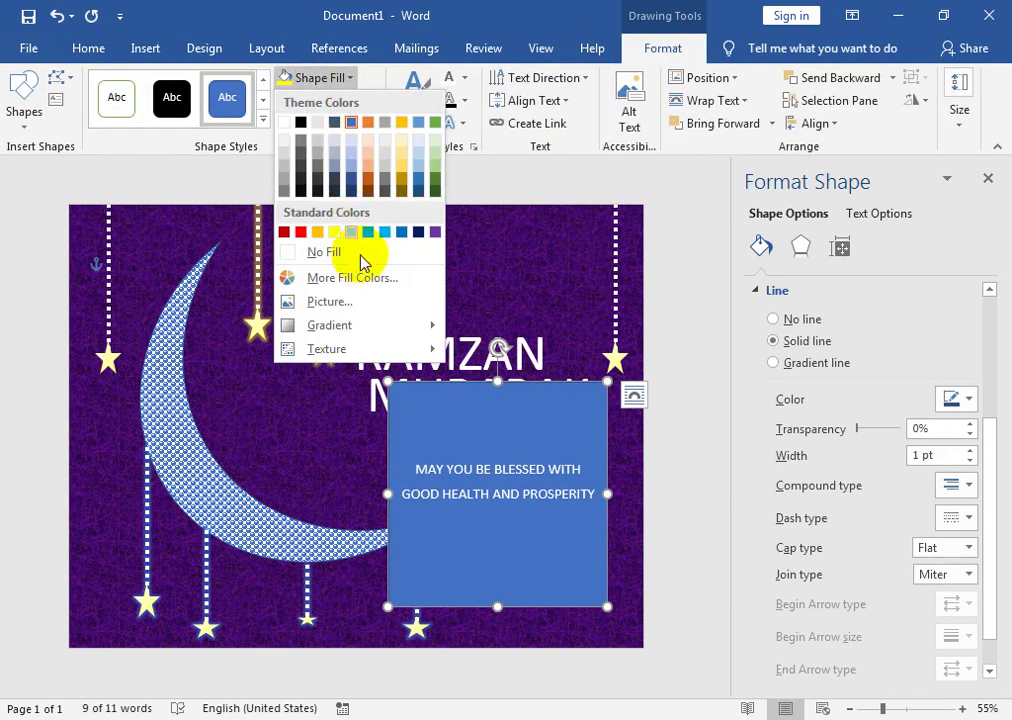
pyautogui.click(360, 252)
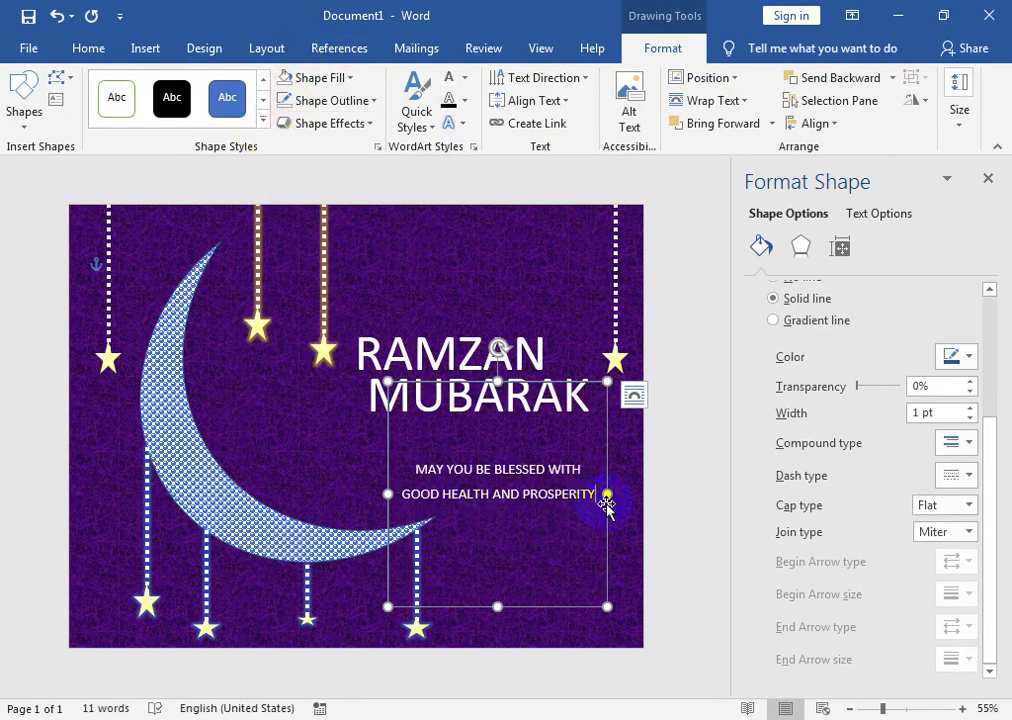
# Step: Add a third centred line with a name and nudge the box slightly right and down
pyautogui.press('Return')
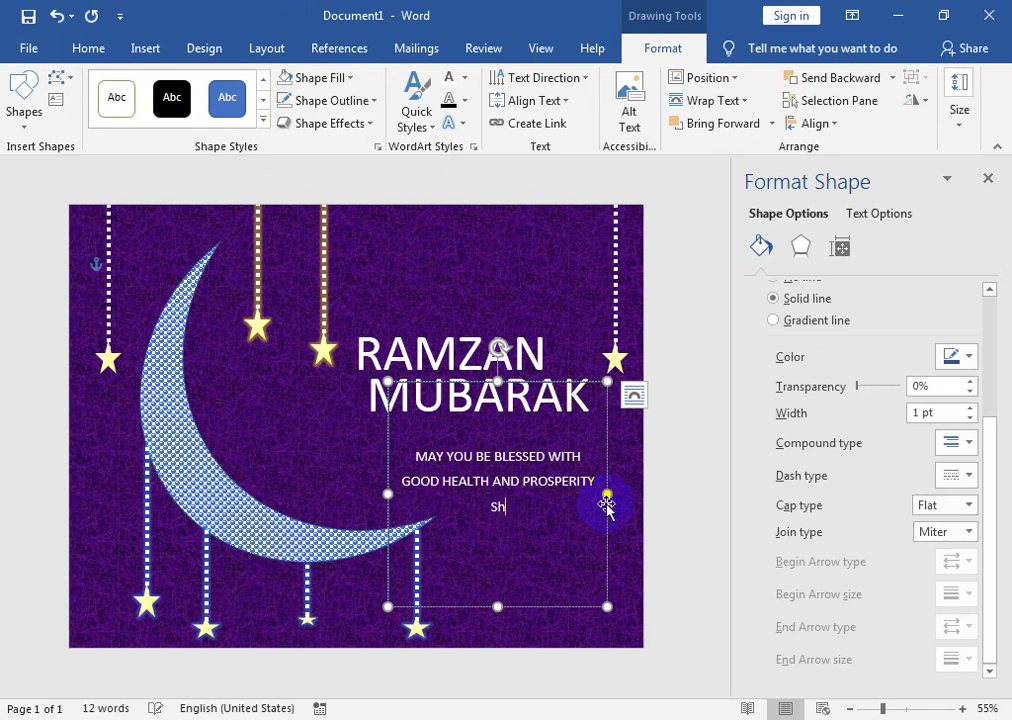
pyautogui.write('ShAHAB I')
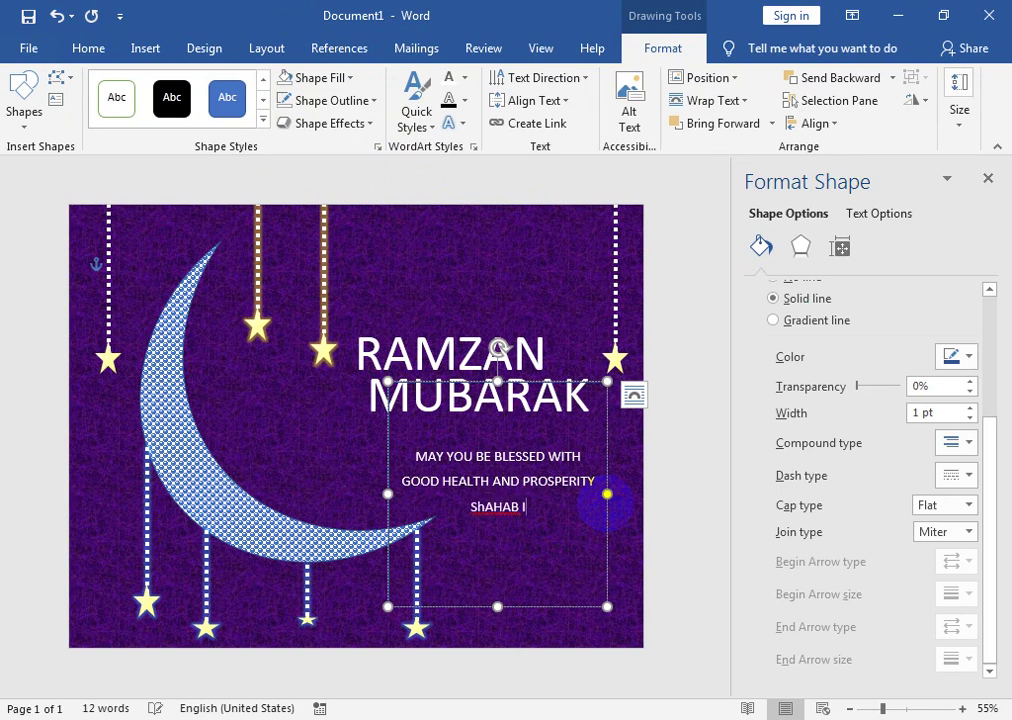
pyautogui.write('SLAM')
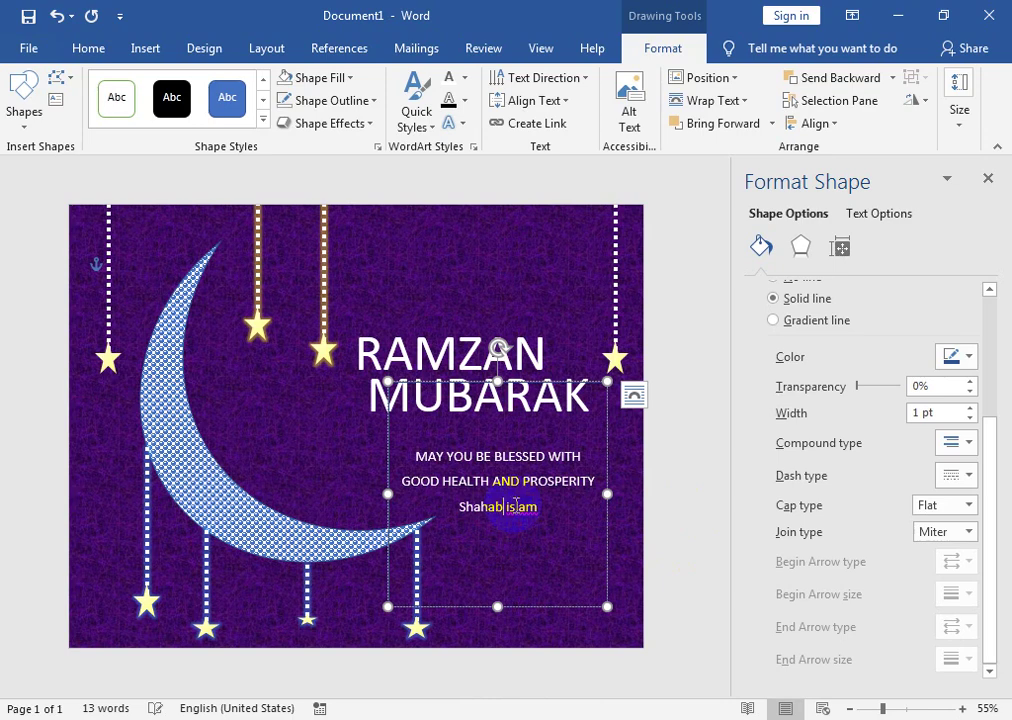
pyautogui.moveTo(515, 523); pyautogui.dragTo(497, 420)
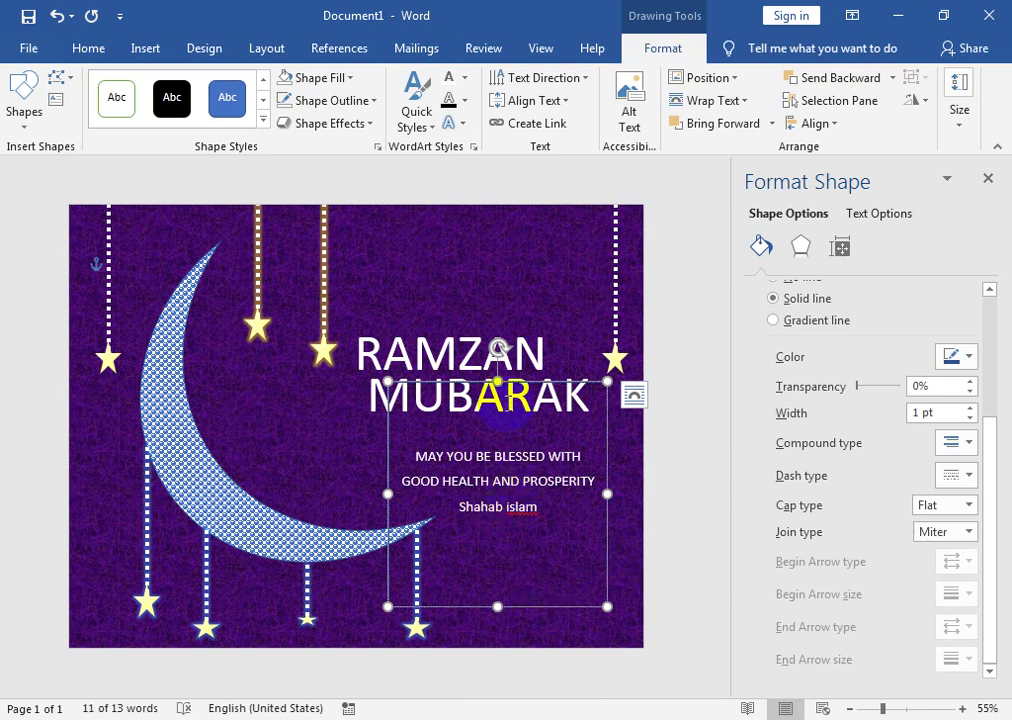
pyautogui.moveTo(548, 381); pyautogui.dragTo(563, 390)
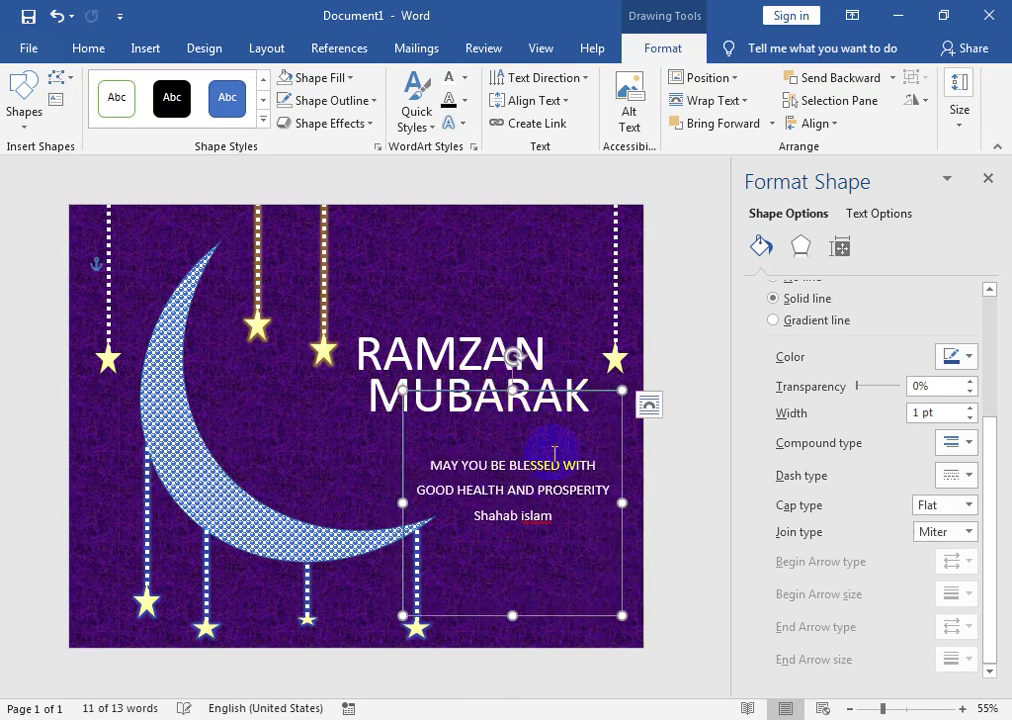
pyautogui.click(512, 393)
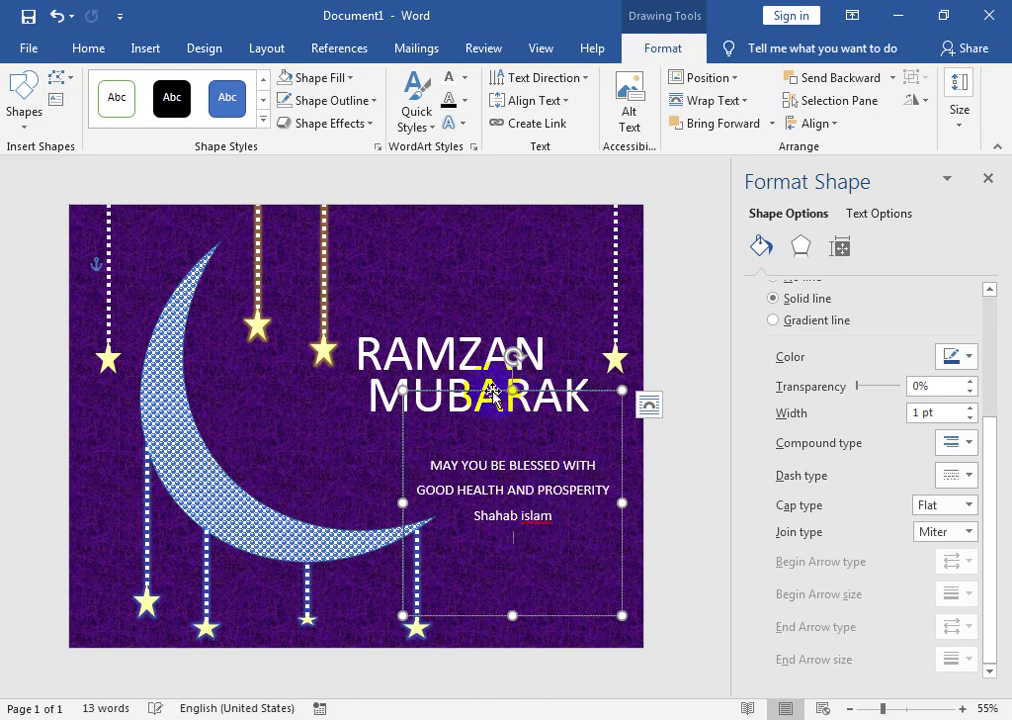
pyautogui.click(355, 100)
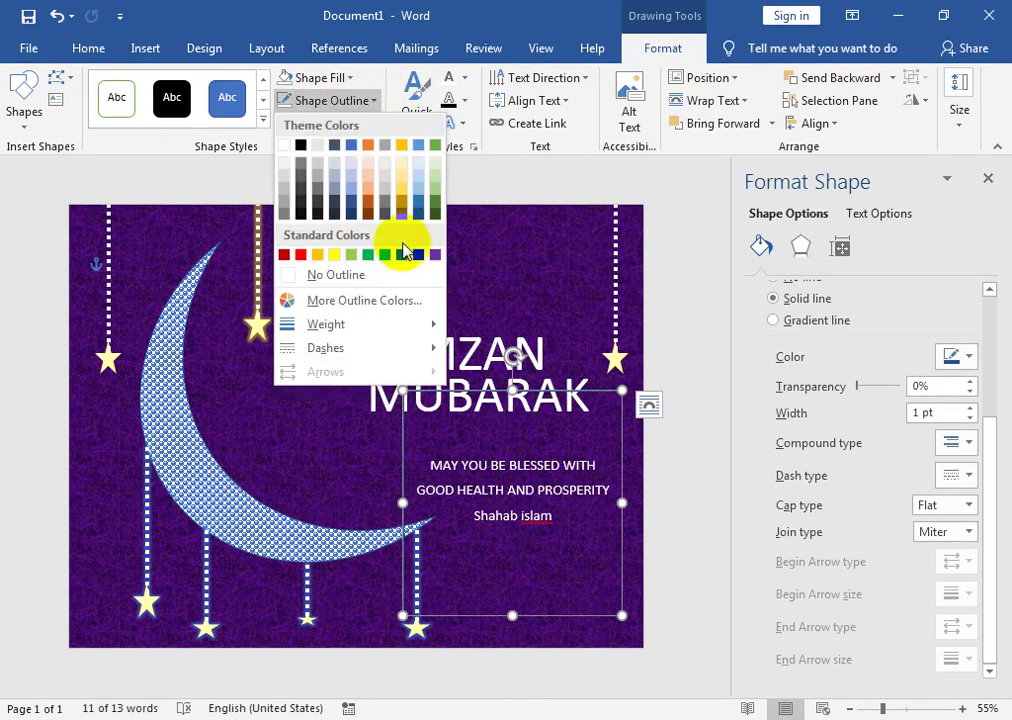
# Step: Remove the greeting box's outline and draw a sun shape above the title
pyautogui.click(362, 279)
pyautogui.click(37, 110)
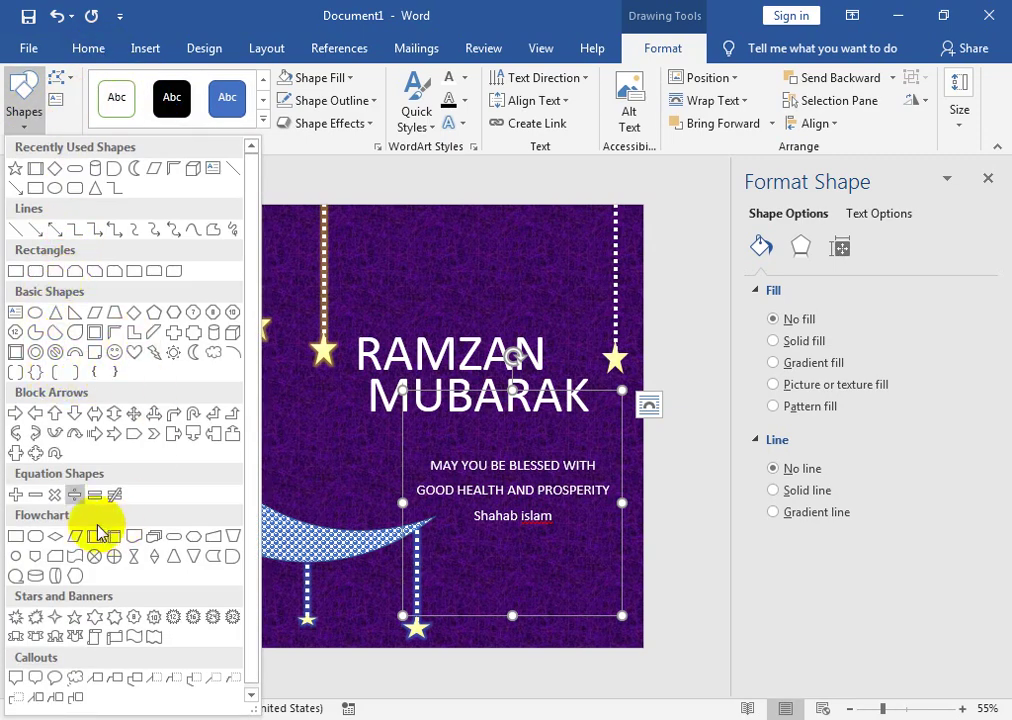
pyautogui.click(171, 352)
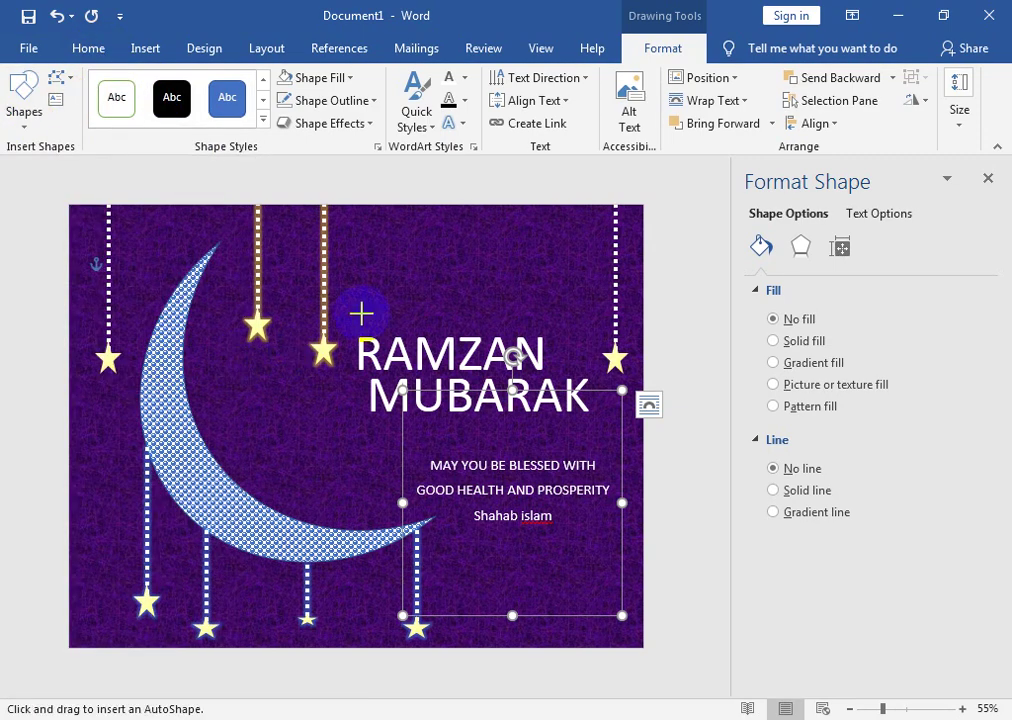
pyautogui.moveTo(373, 216); pyautogui.dragTo(446, 289)
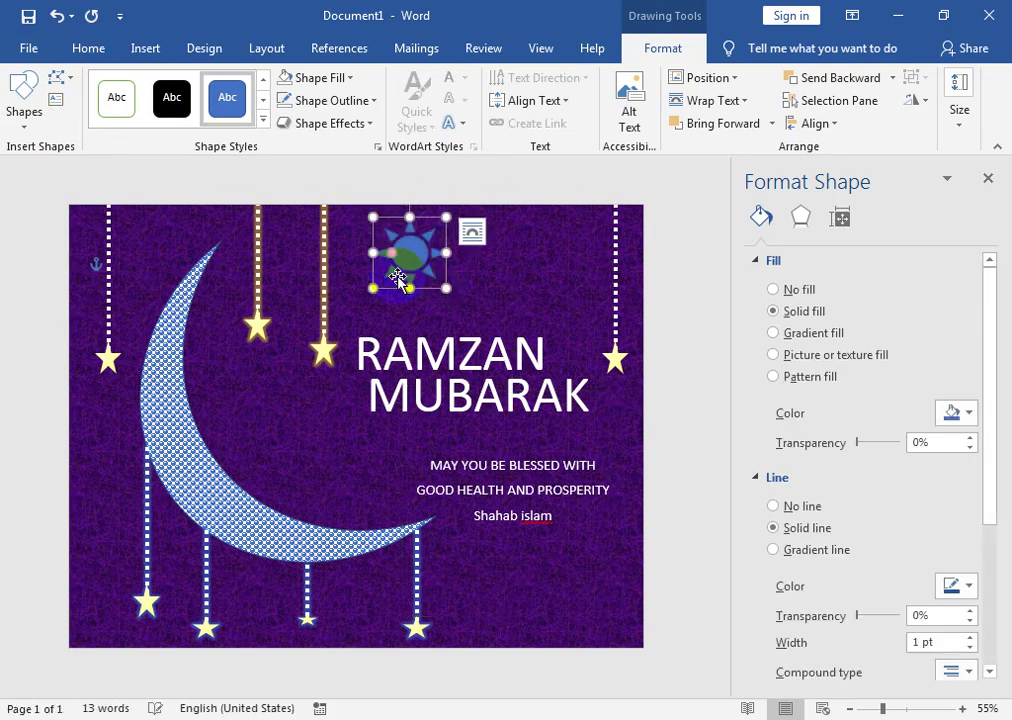
# Step: Fill the sun white, then change its fill to light grey
pyautogui.click(350, 77)
pyautogui.click(298, 117)
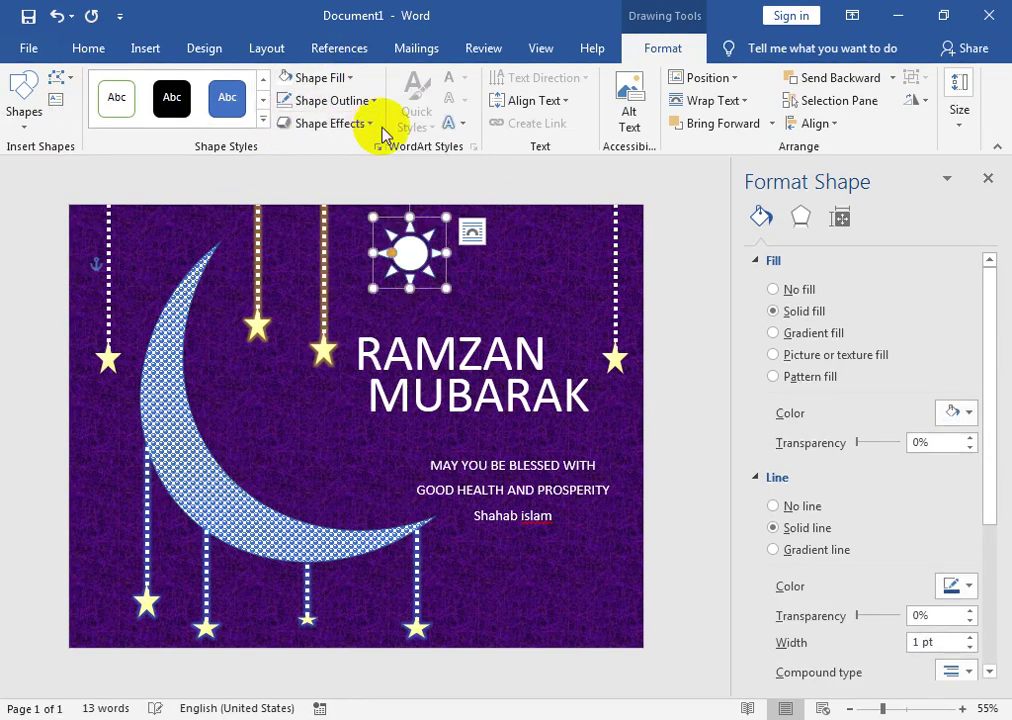
pyautogui.click(343, 78)
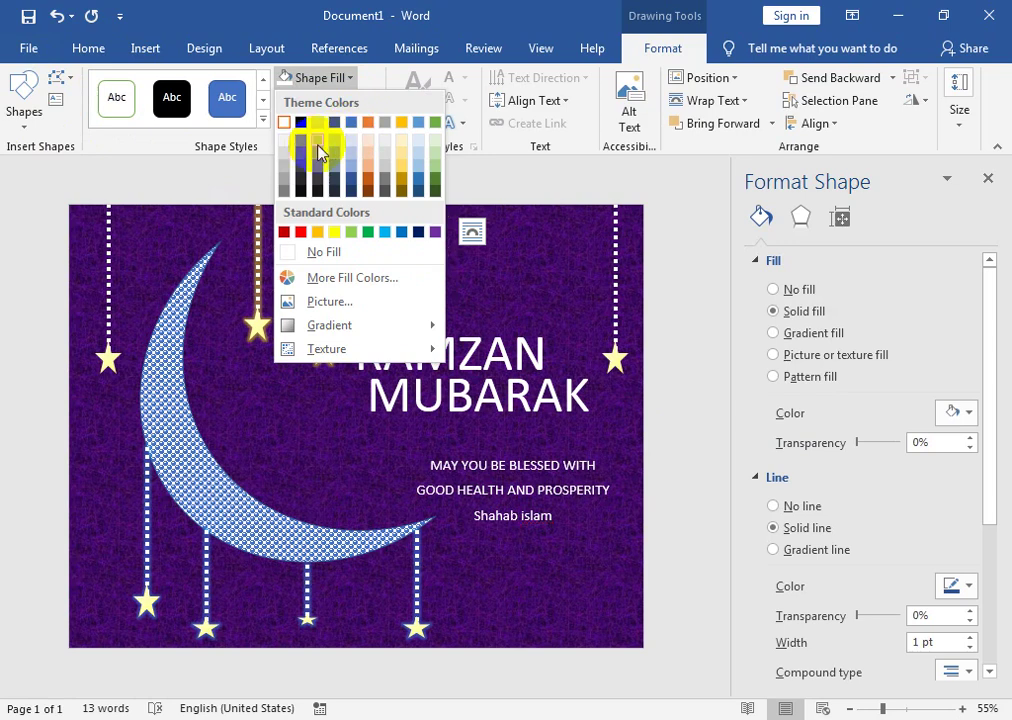
pyautogui.click(318, 152)
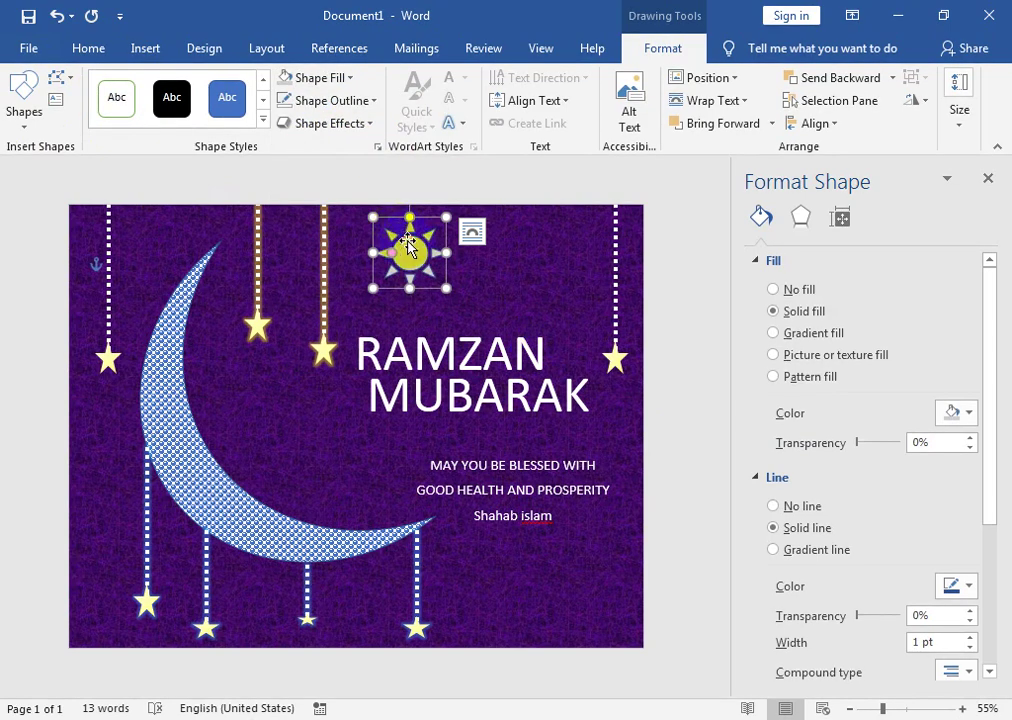
pyautogui.click(326, 187)
# Step: Draw a five-point star above the RAMZAN MUBARAK title
pyautogui.click(130, 48)
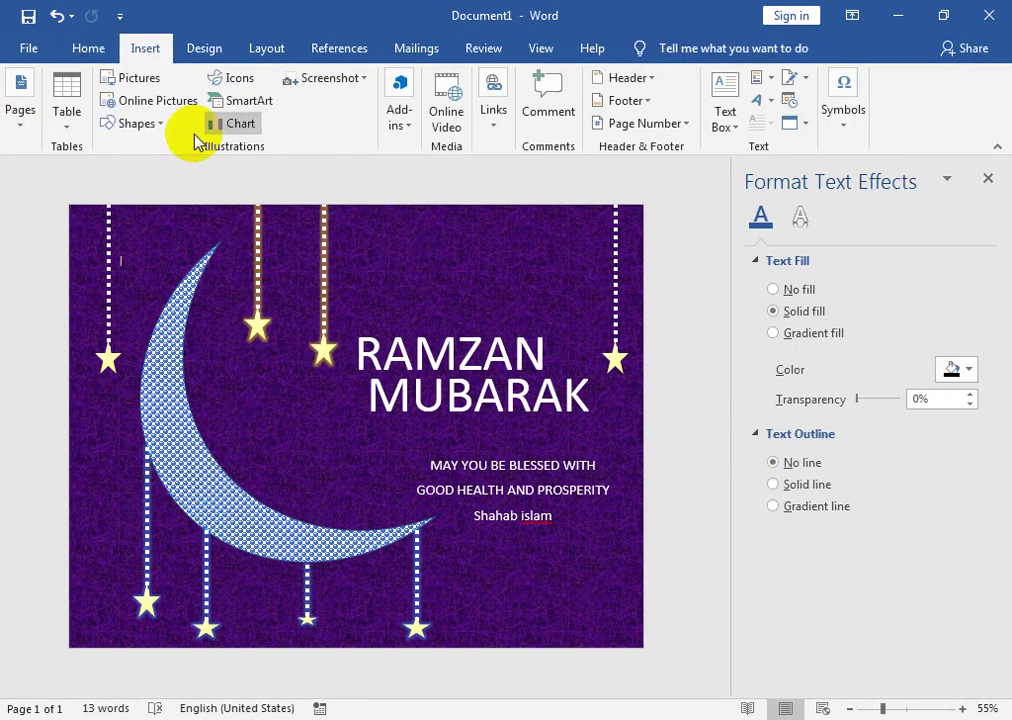
pyautogui.click(161, 135)
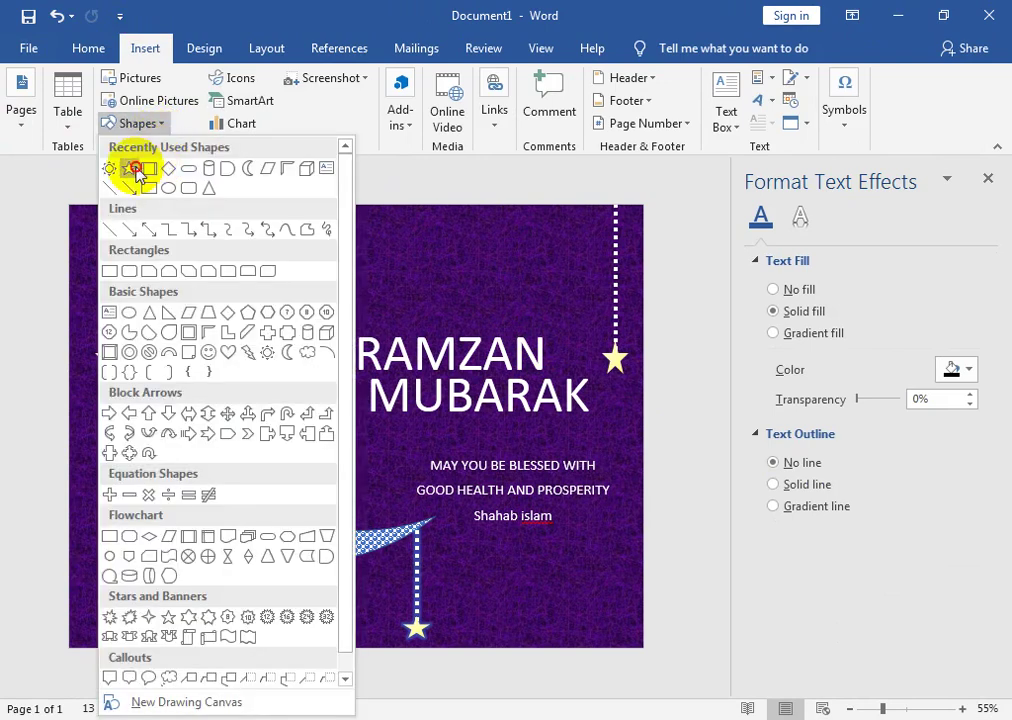
pyautogui.click(131, 168)
pyautogui.moveTo(359, 224); pyautogui.dragTo(466, 321)
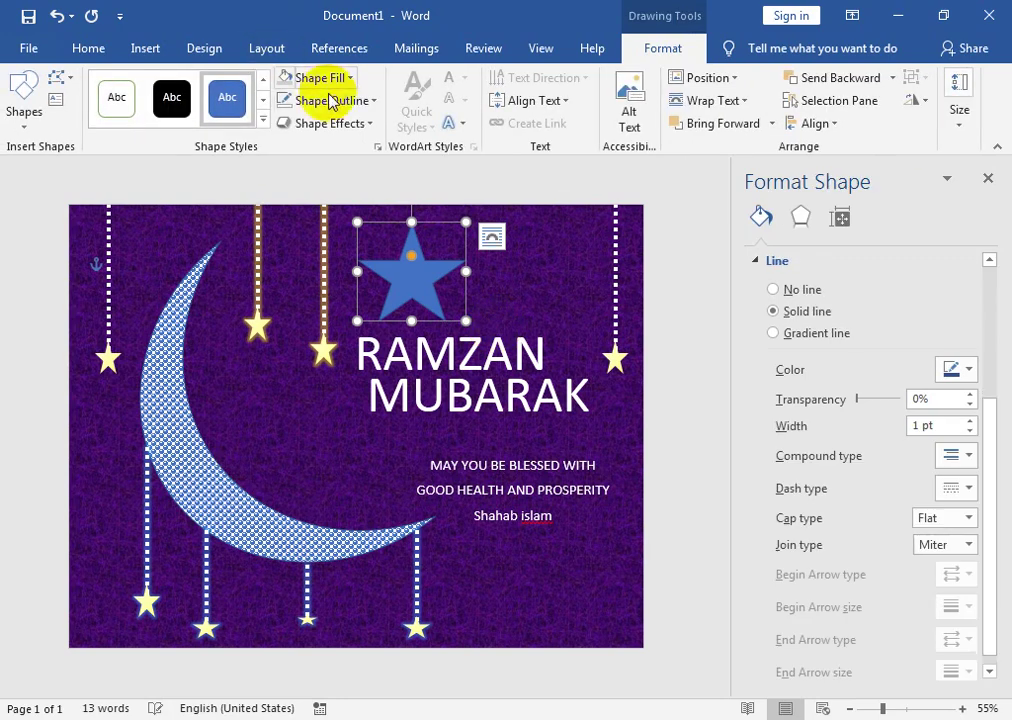
# Step: Give the star a white fill with no outline, then bring up the YouTube channel page
pyautogui.click(349, 80)
pyautogui.click(286, 121)
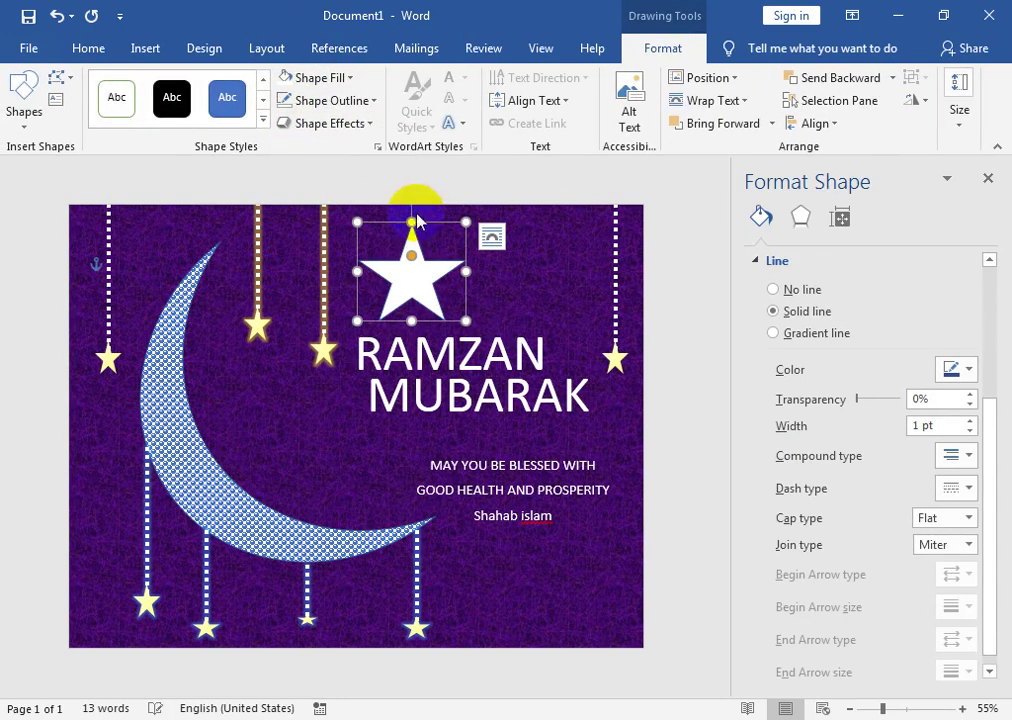
pyautogui.click(349, 104)
pyautogui.click(335, 273)
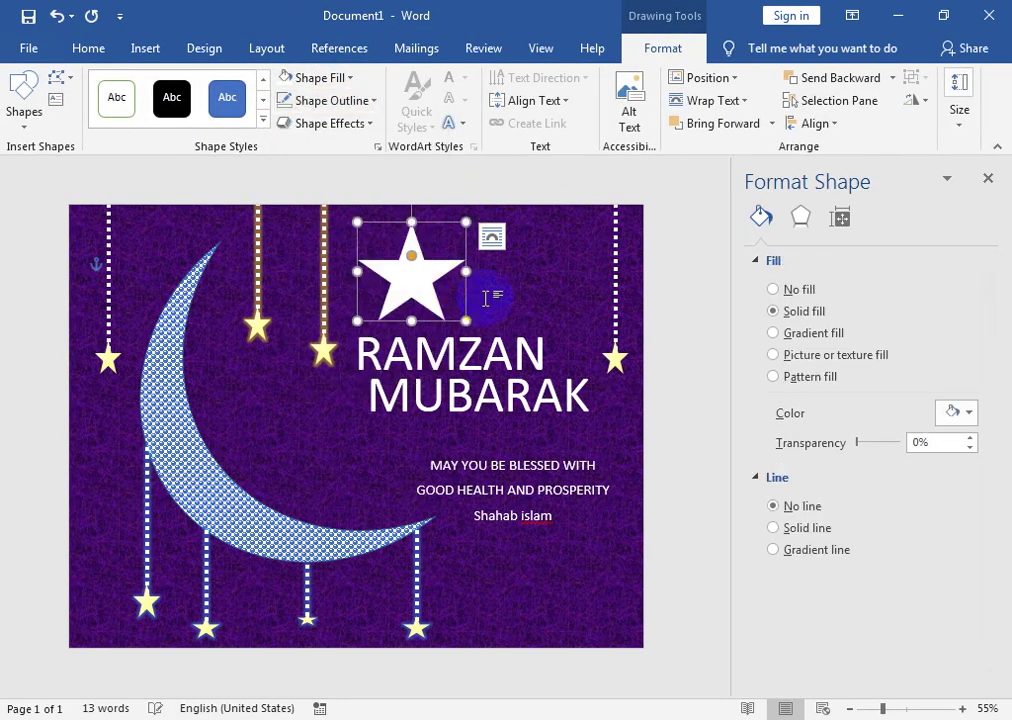
pyautogui.click(491, 236)
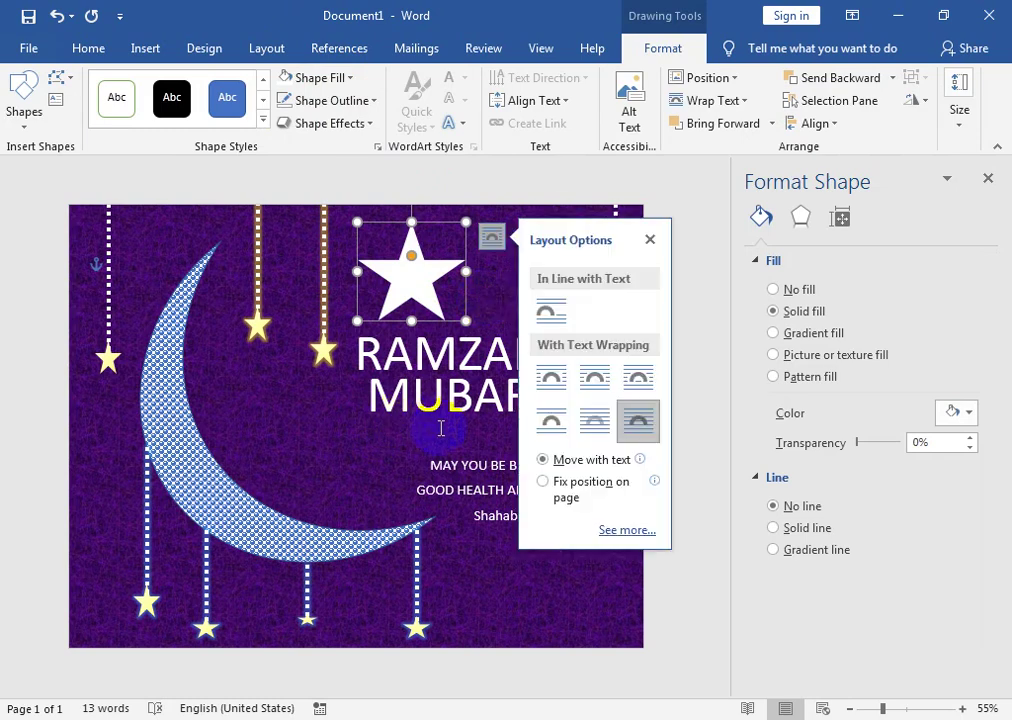
pyautogui.click(440, 428)
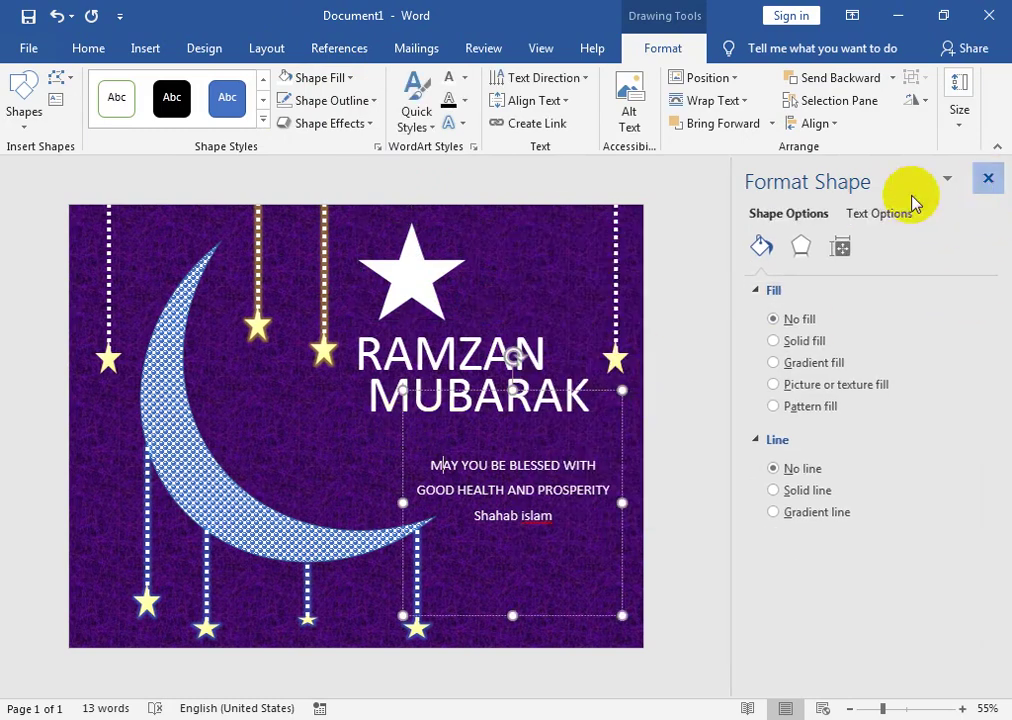
pyautogui.click(988, 178)
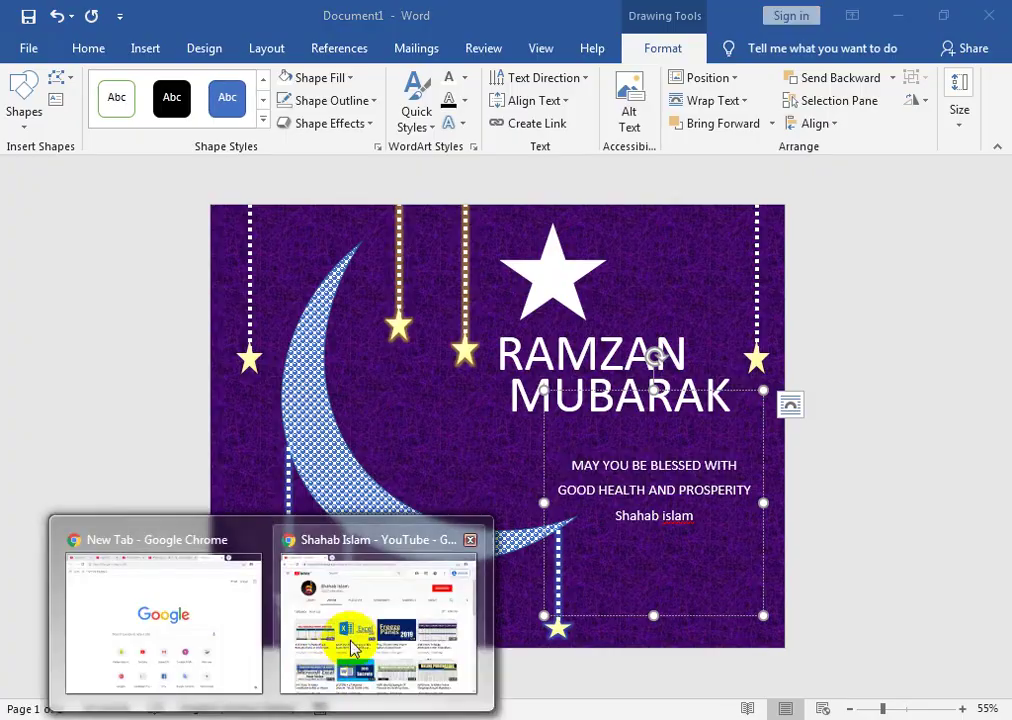
pyautogui.click(350, 648)
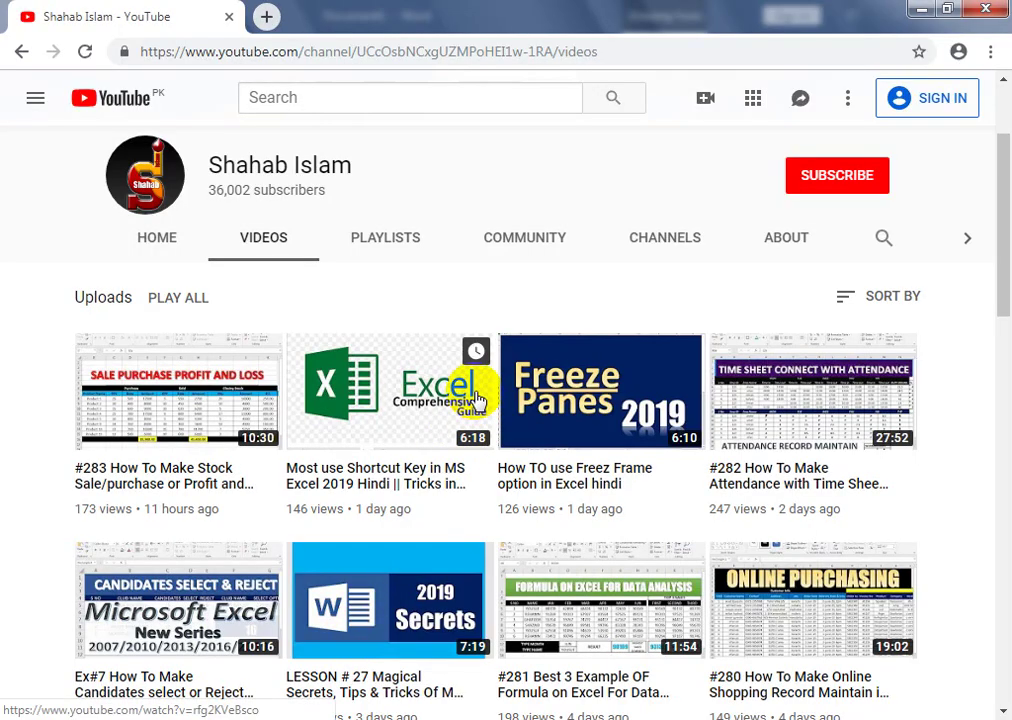